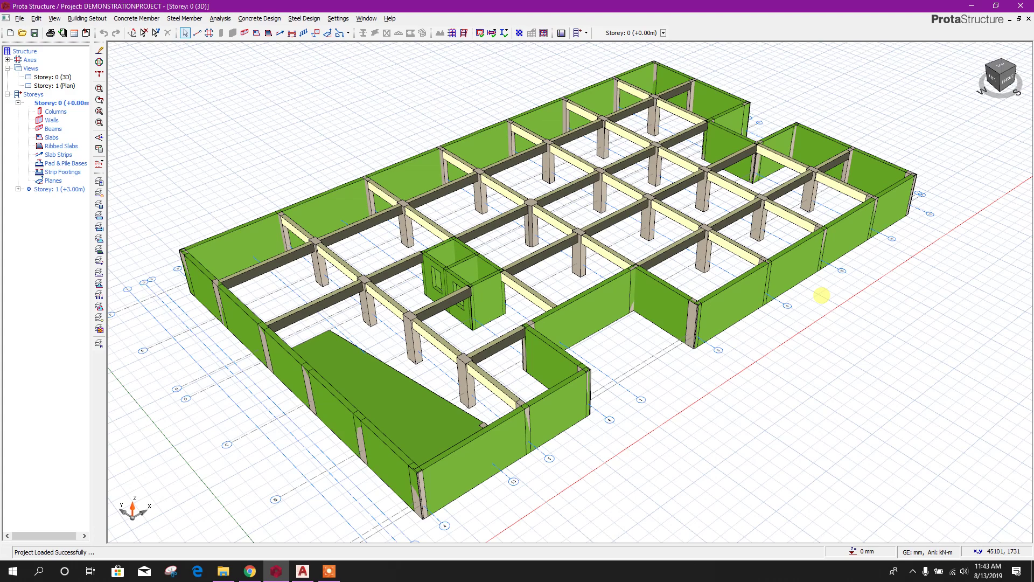
# - Edit storey 1 to Basement: 4200 mm high, bottom level and foundation depth 600 mm
pyautogui.scroll(2, 625, 371)
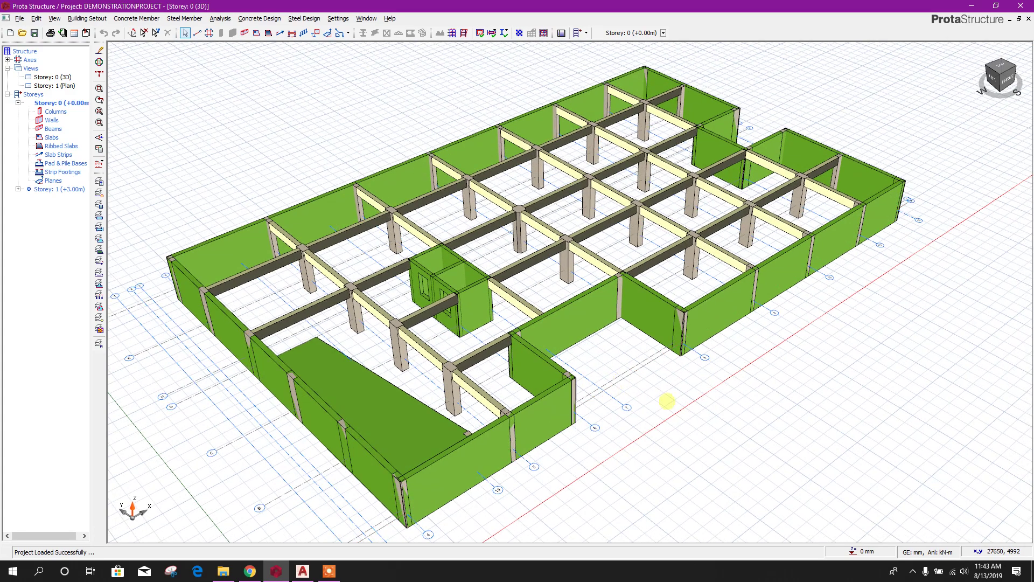
pyautogui.scroll(2, 477, 343)
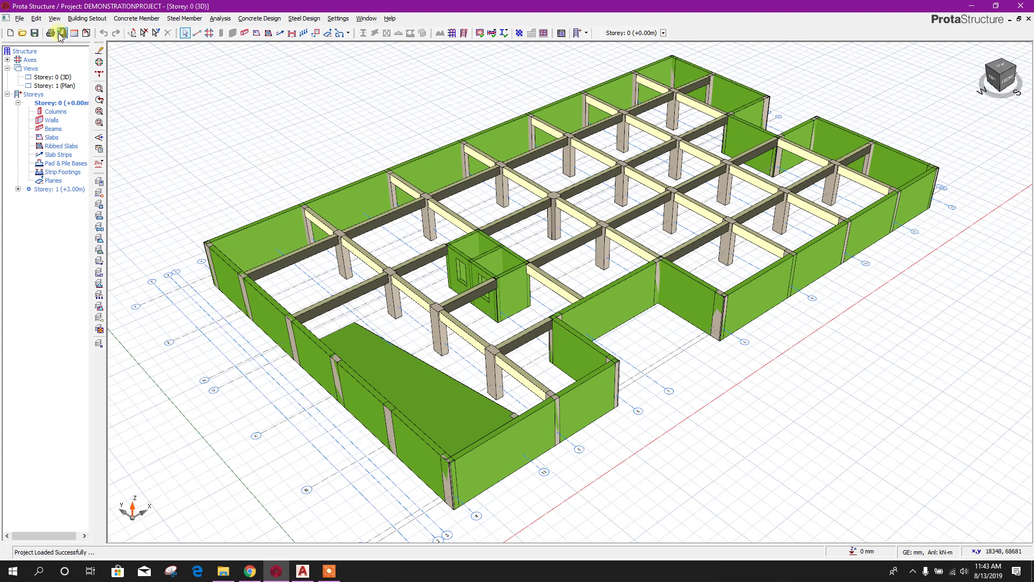
pyautogui.click(81, 19)
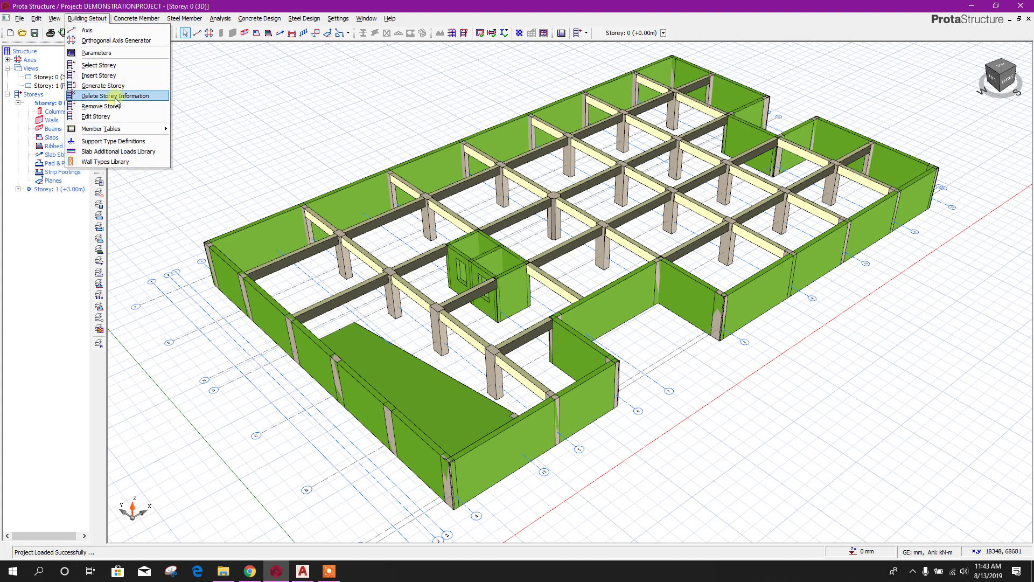
pyautogui.click(96, 117)
pyautogui.click(339, 212)
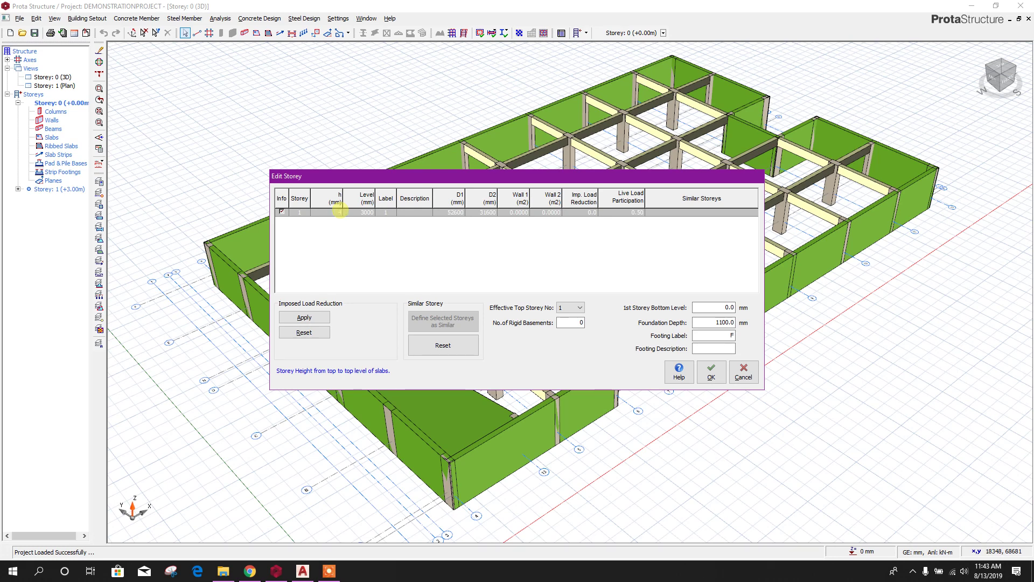
pyautogui.write('4200')
pyautogui.press('Tab')
pyautogui.press('Tab')
pyautogui.press('Tab')
pyautogui.press('Tab')
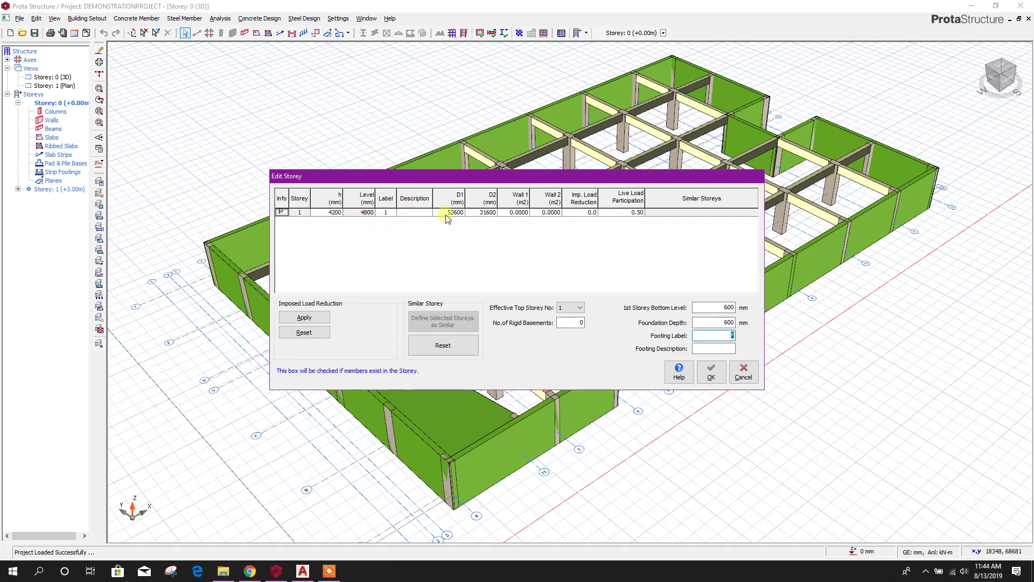
pyautogui.click(411, 213)
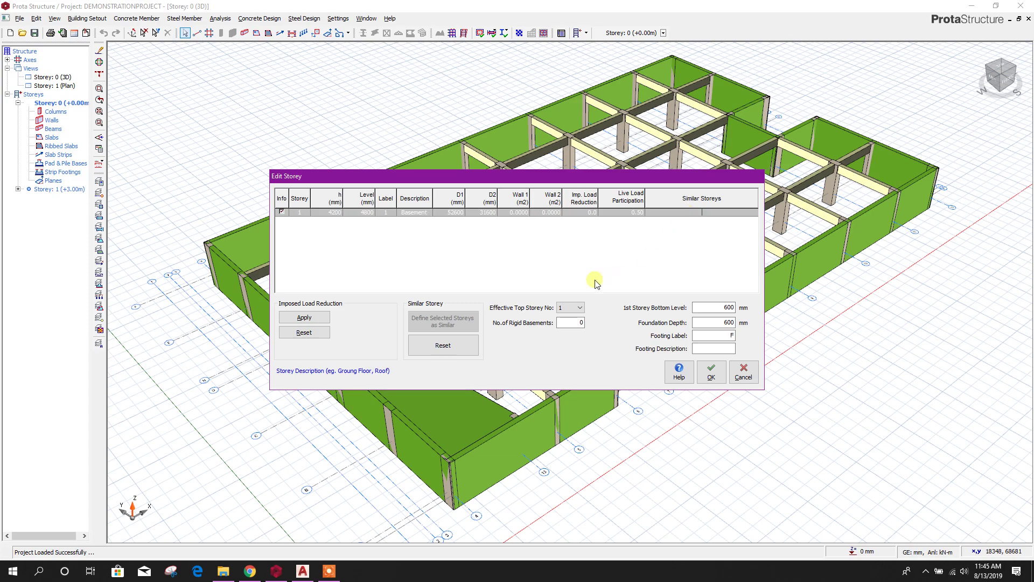
pyautogui.click(711, 371)
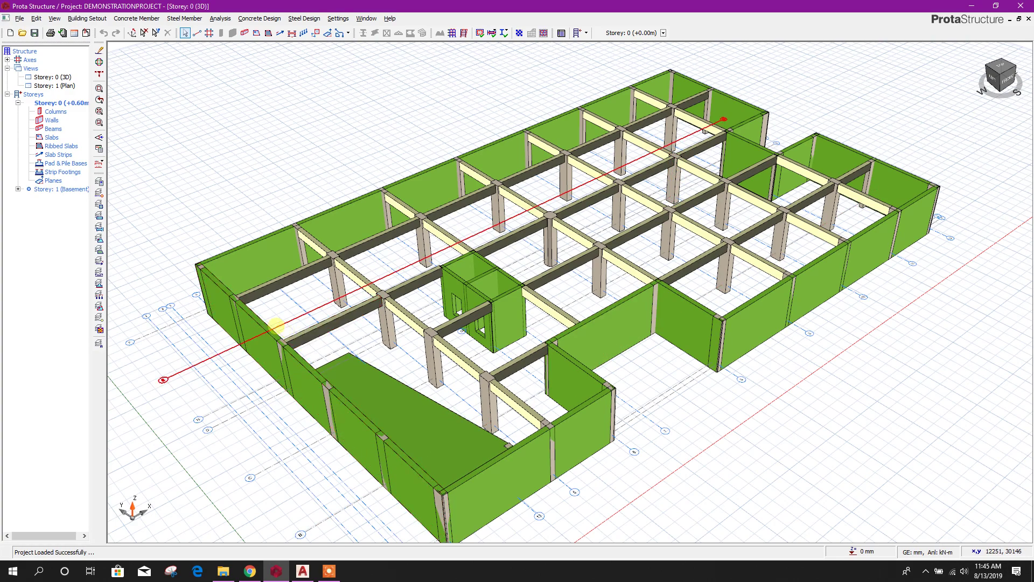
# - Show the Storey 1 (Basement) plan and start slab insertion with default 120 mm settings
pyautogui.scroll(-4, 686, 422)
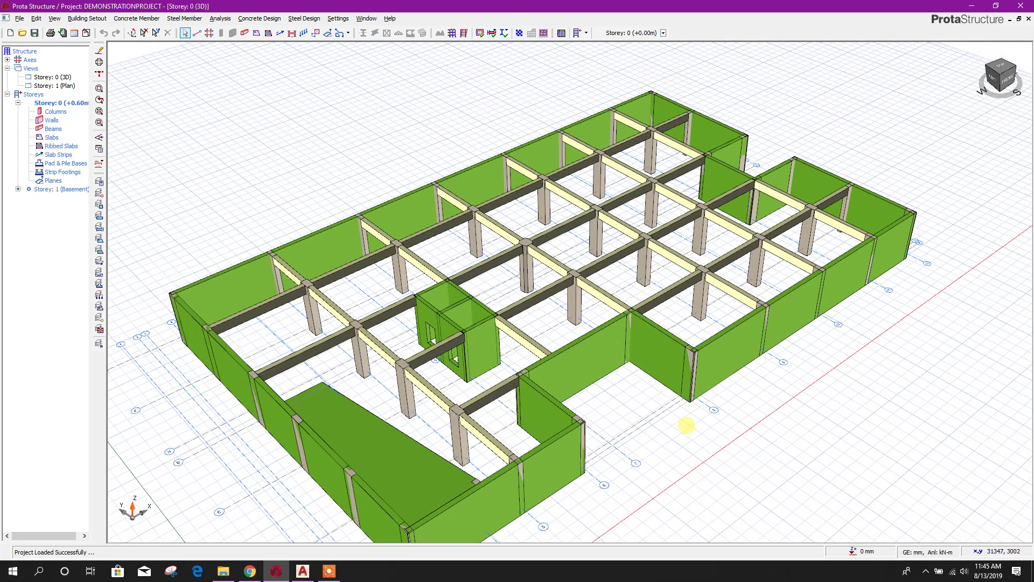
pyautogui.scroll(4, 605, 397)
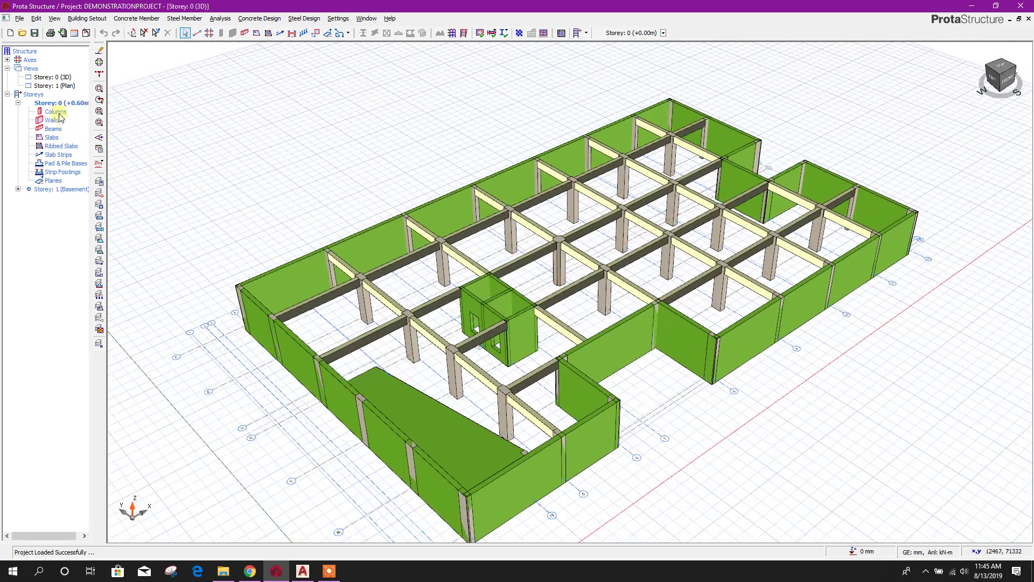
pyautogui.doubleClick(61, 86)
pyautogui.scroll(-3, 568, 343)
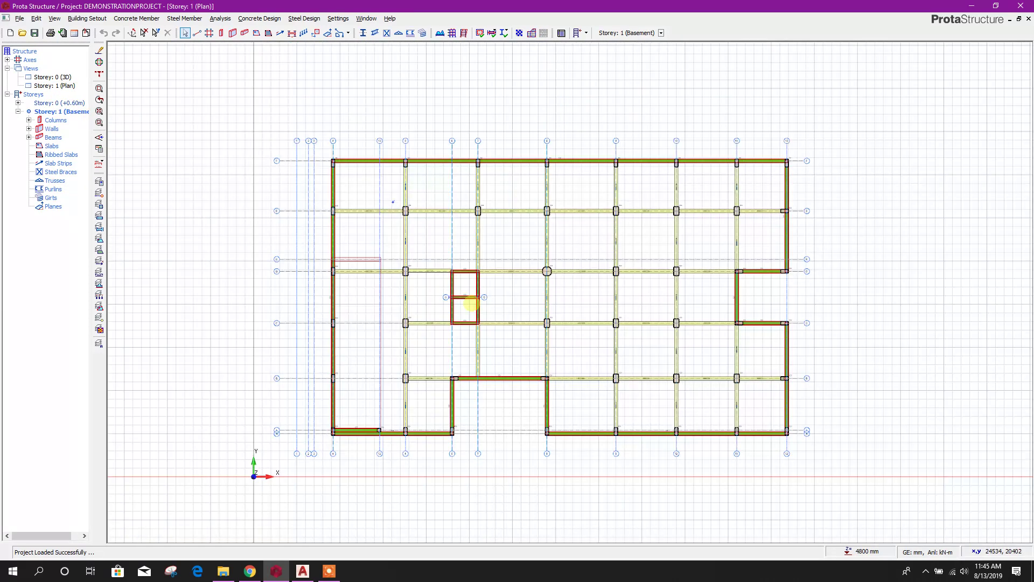
pyautogui.scroll(3, 421, 272)
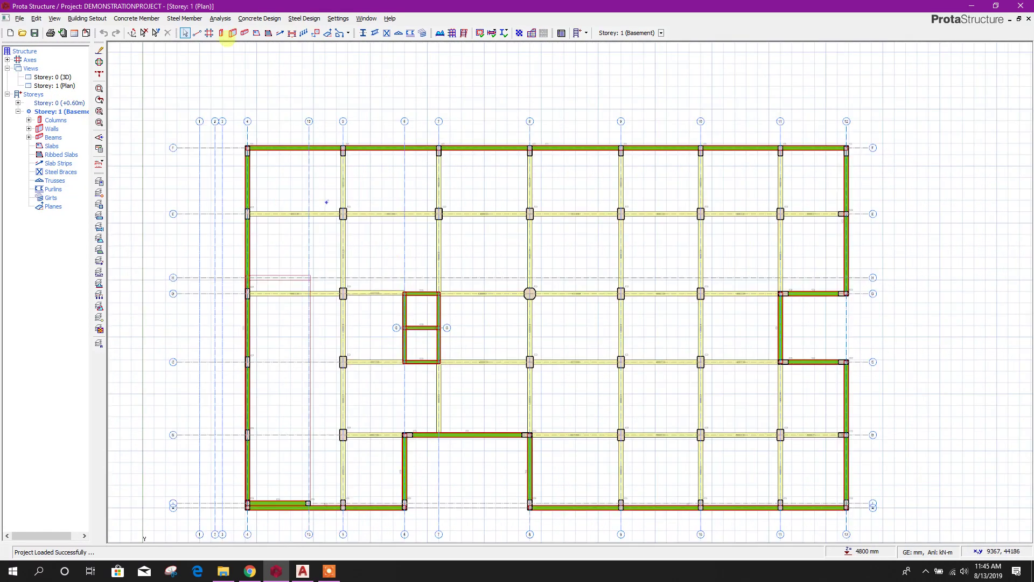
pyautogui.click(256, 34)
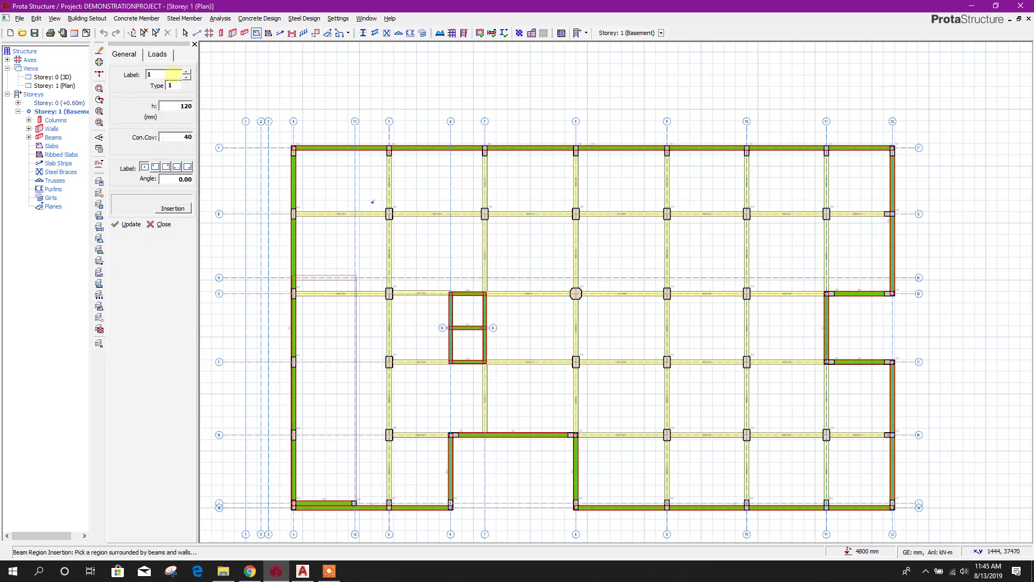
# - Give the new slab type 1, 180 mm thickness and 30 mm concrete cover
pyautogui.click(170, 86)
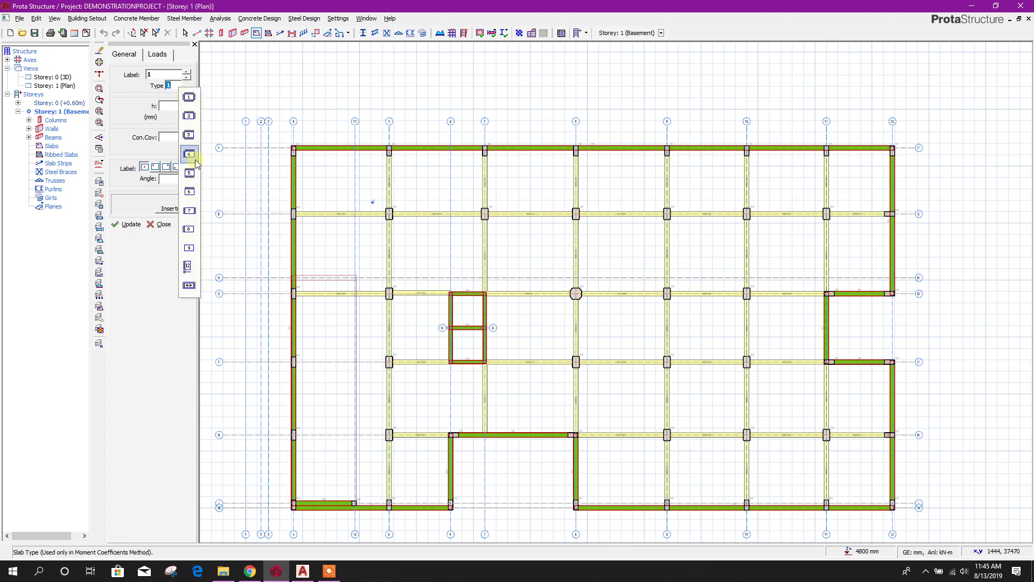
pyautogui.click(194, 100)
pyautogui.rightClick(53, 146)
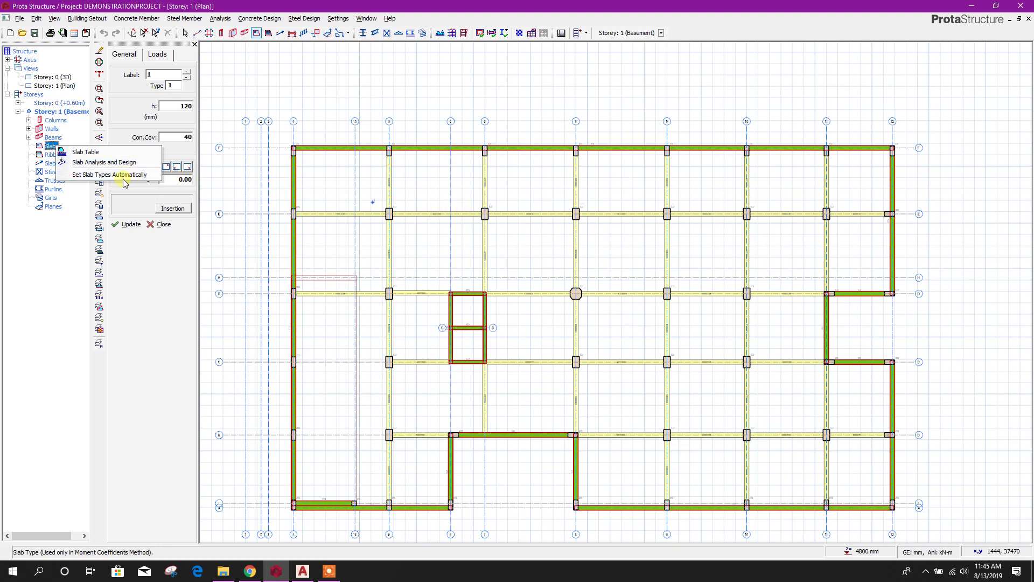
pyautogui.click(170, 85)
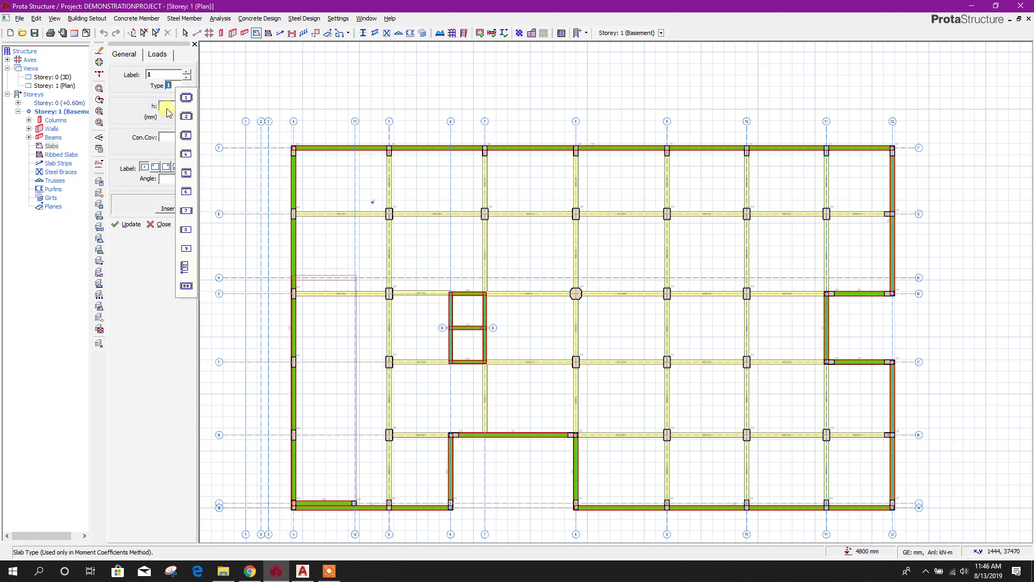
pyautogui.click(183, 106)
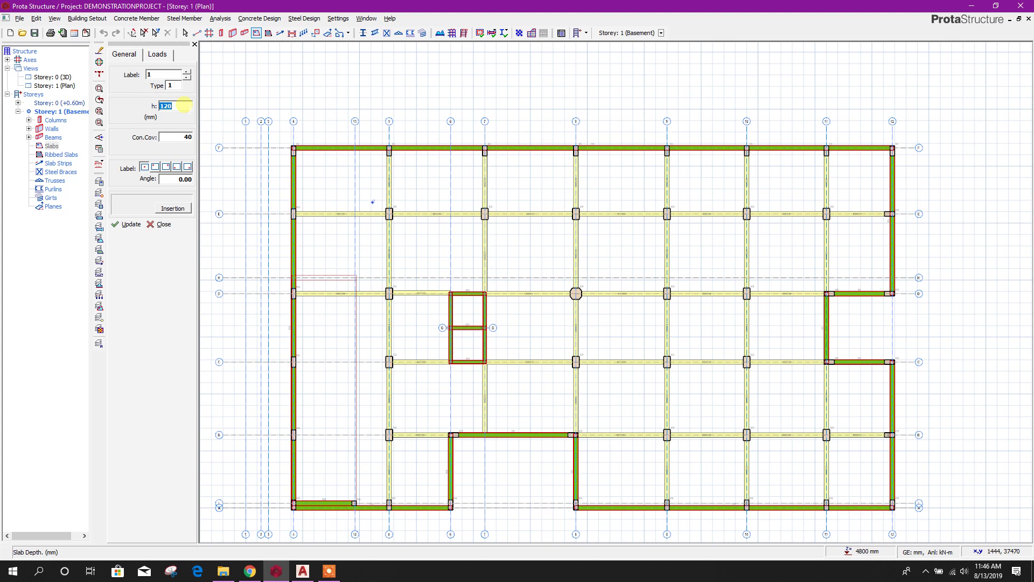
pyautogui.click(182, 138)
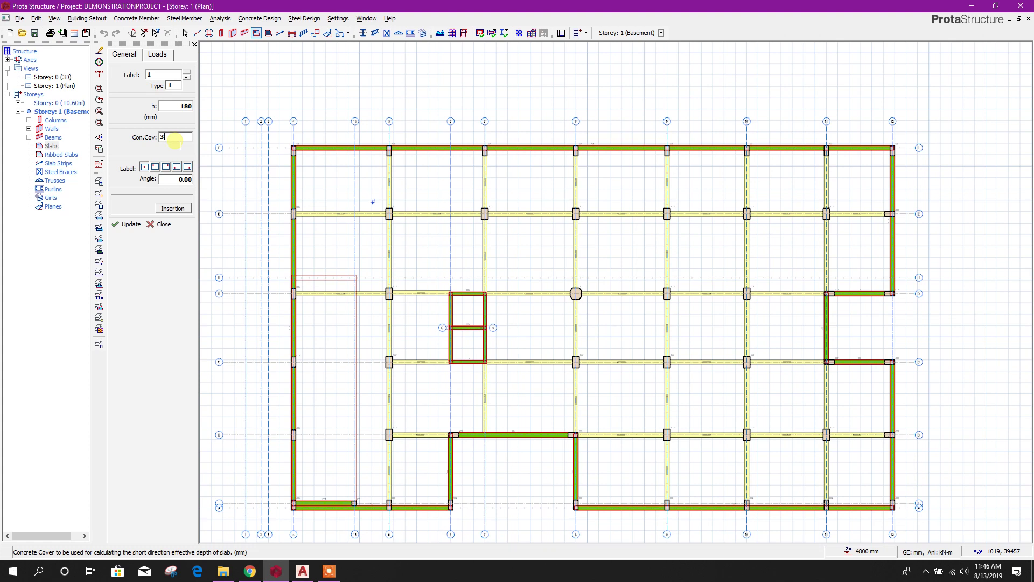
pyautogui.click(164, 106)
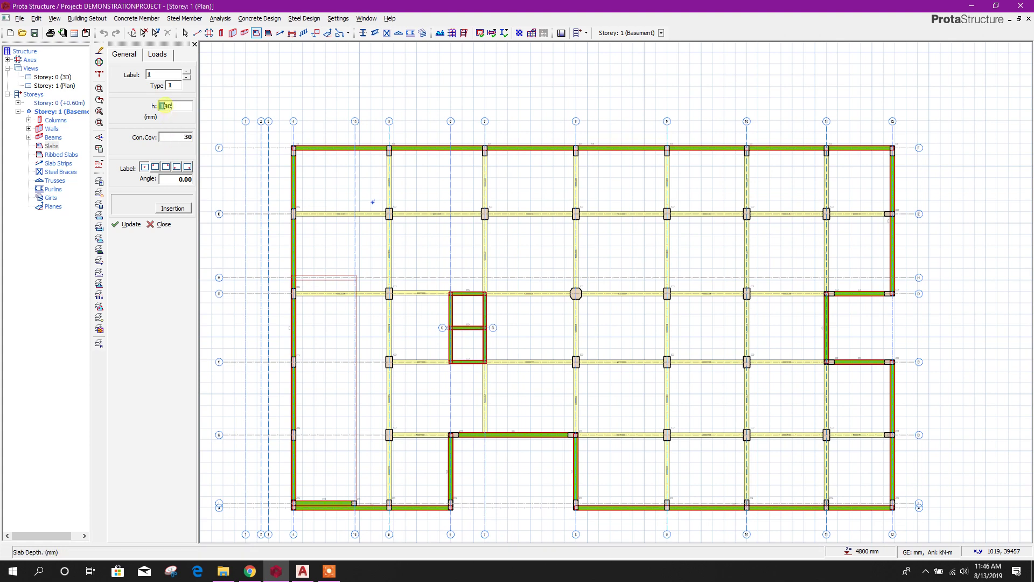
pyautogui.click(168, 137)
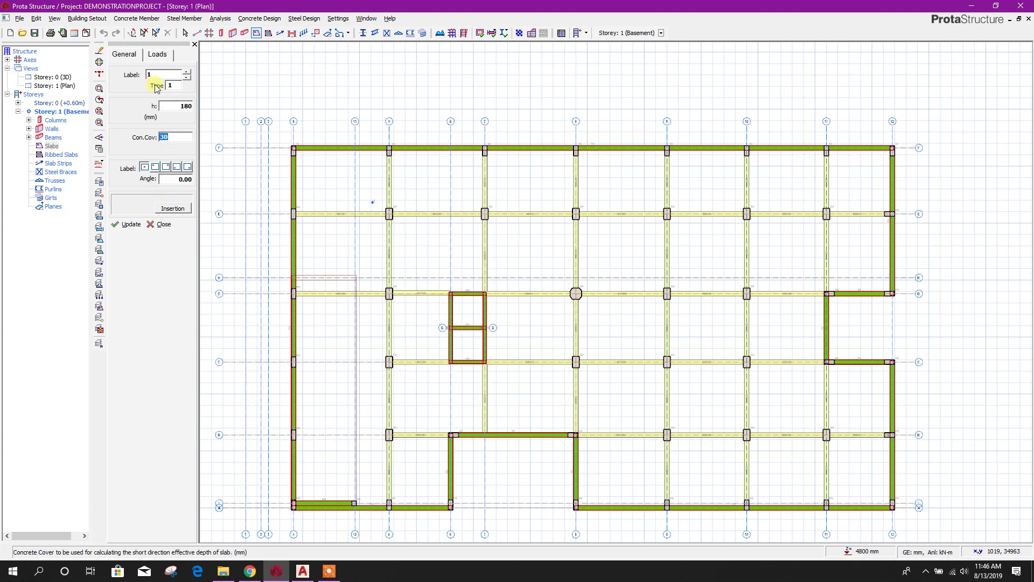
pyautogui.click(156, 56)
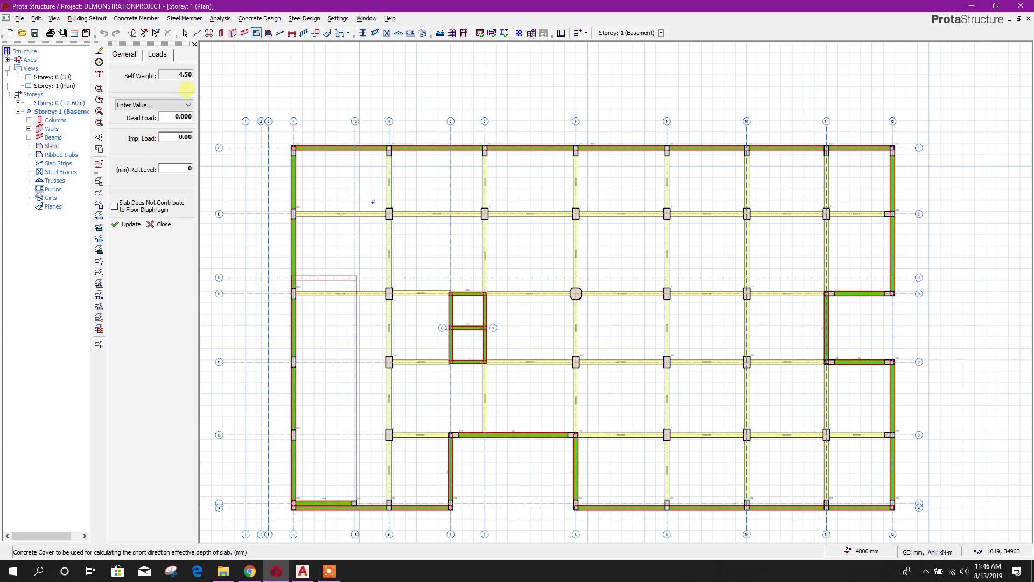
# - Pick the slab load preset that sets the imposed load to 1.92 kN/m²
pyautogui.click(187, 105)
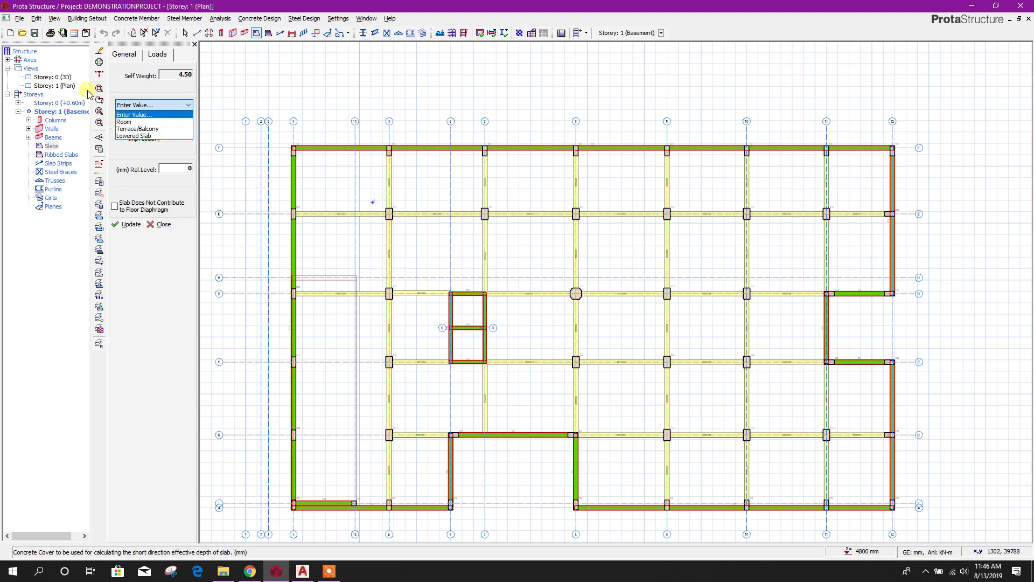
pyautogui.click(143, 115)
pyautogui.doubleClick(168, 116)
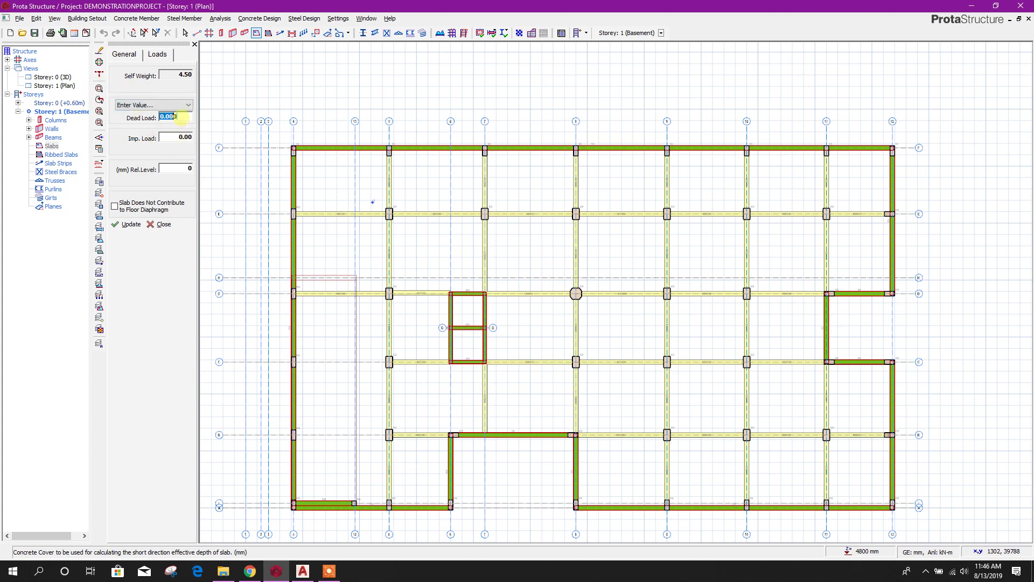
pyautogui.click(181, 107)
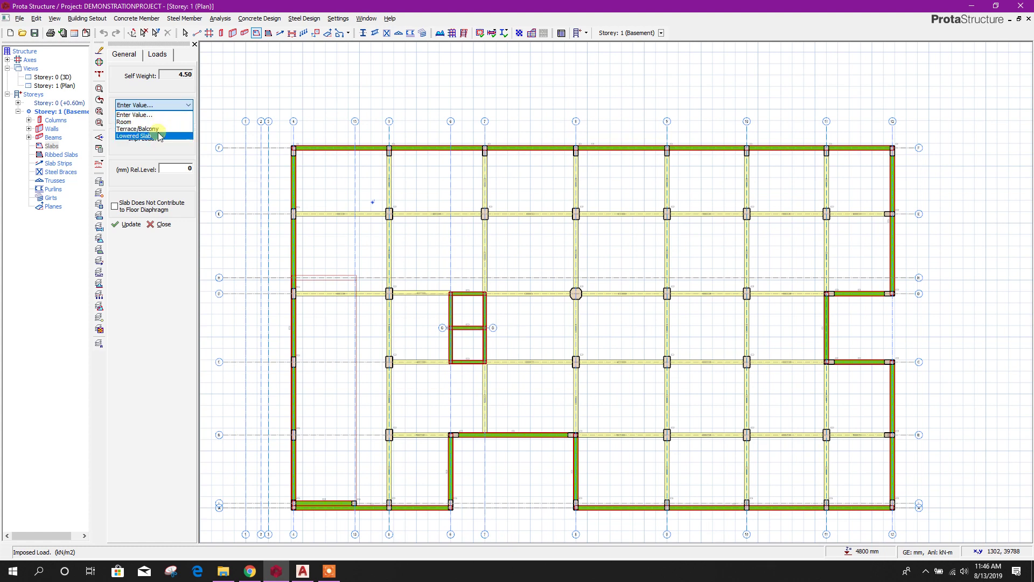
pyautogui.click(174, 159)
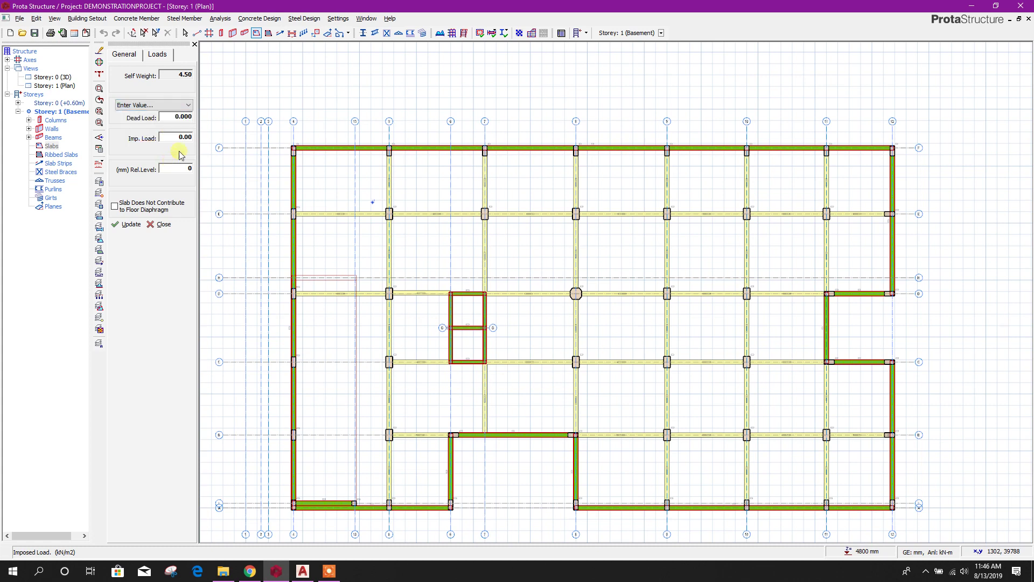
pyautogui.click(178, 105)
pyautogui.click(162, 115)
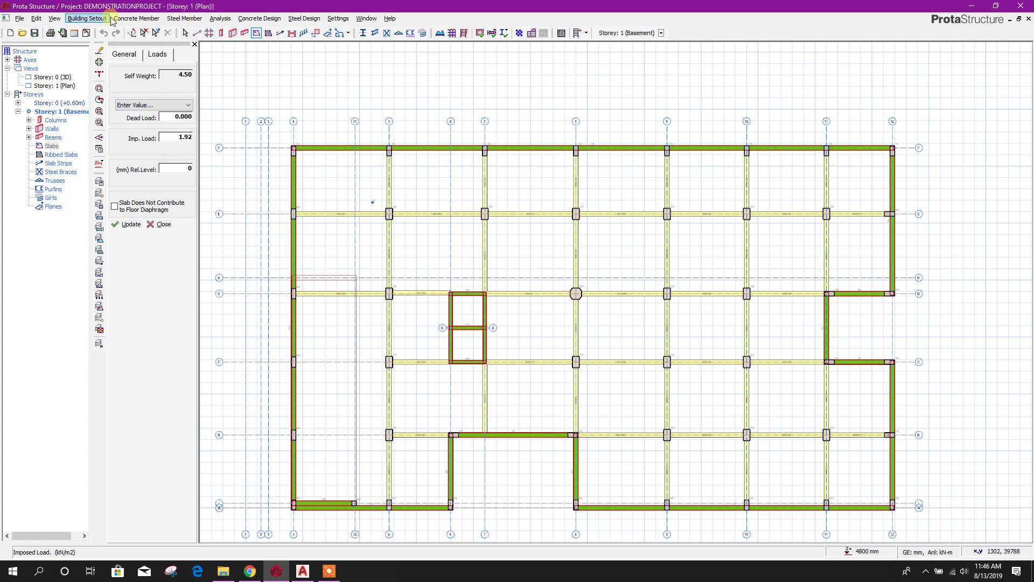
# - Open the Slab Additional Loads Library from Building Setout
pyautogui.click(56, 19)
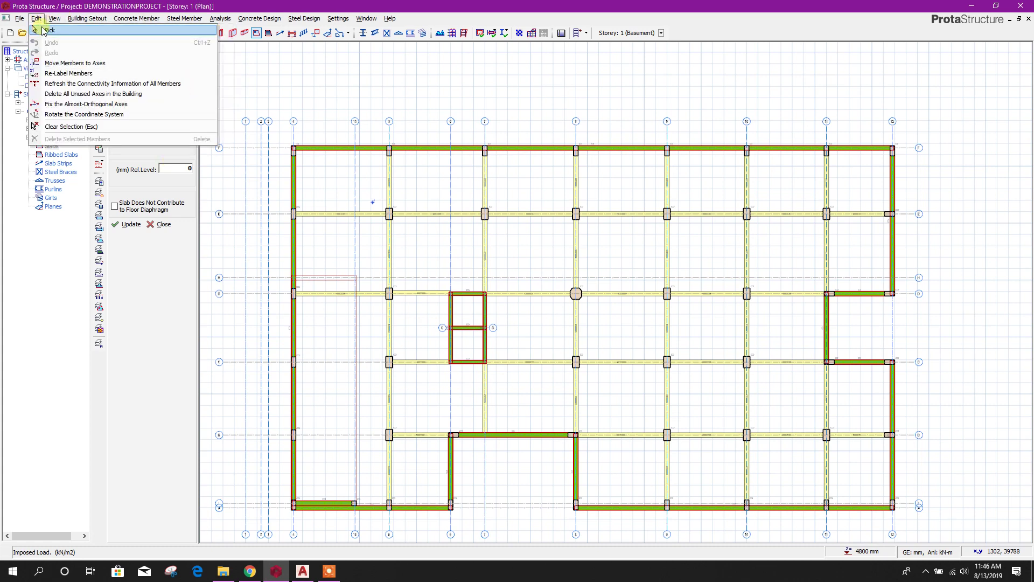
pyautogui.moveTo(79, 22)
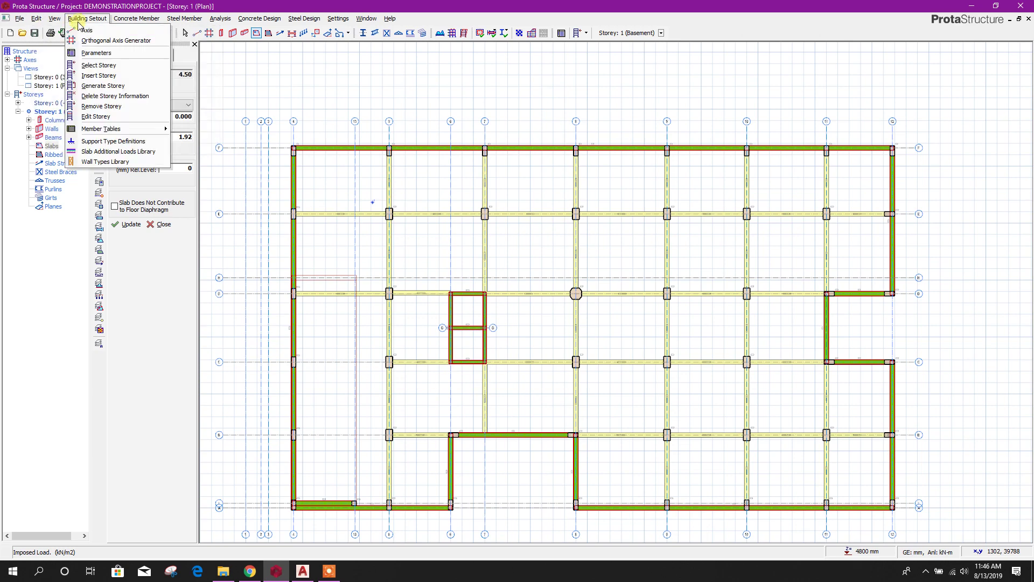
pyautogui.click(144, 156)
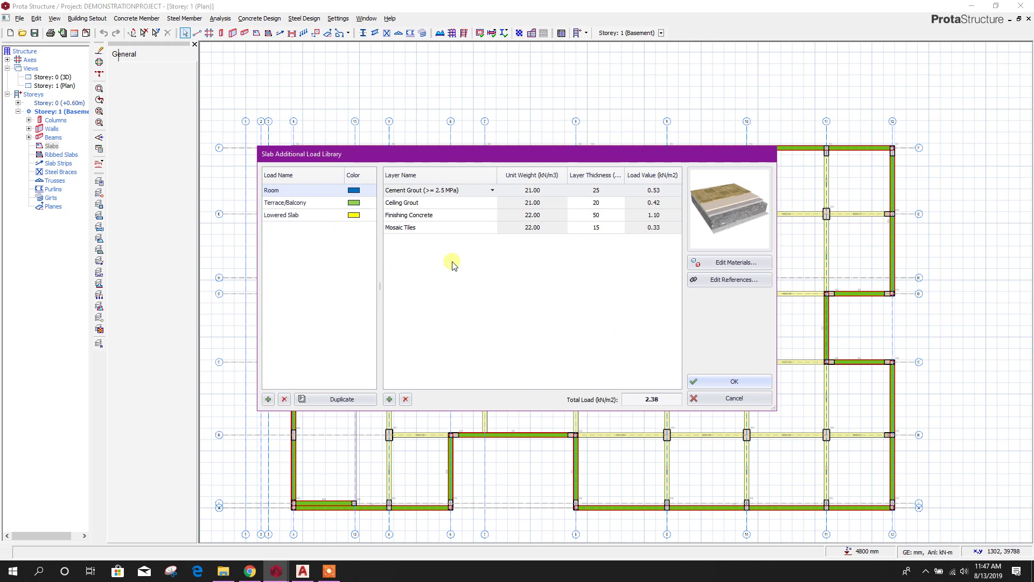
pyautogui.click(297, 203)
pyautogui.click(299, 215)
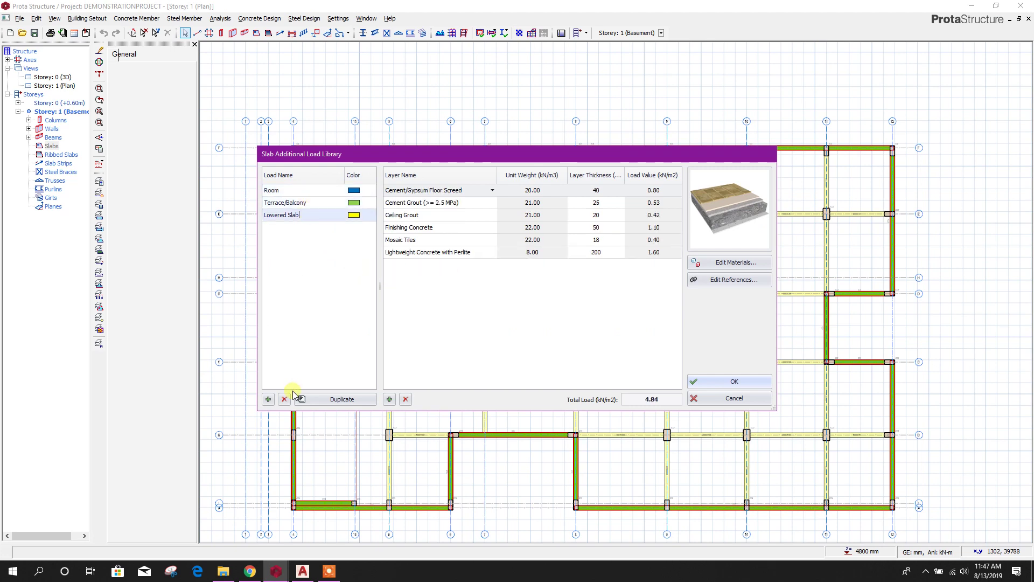
pyautogui.click(300, 191)
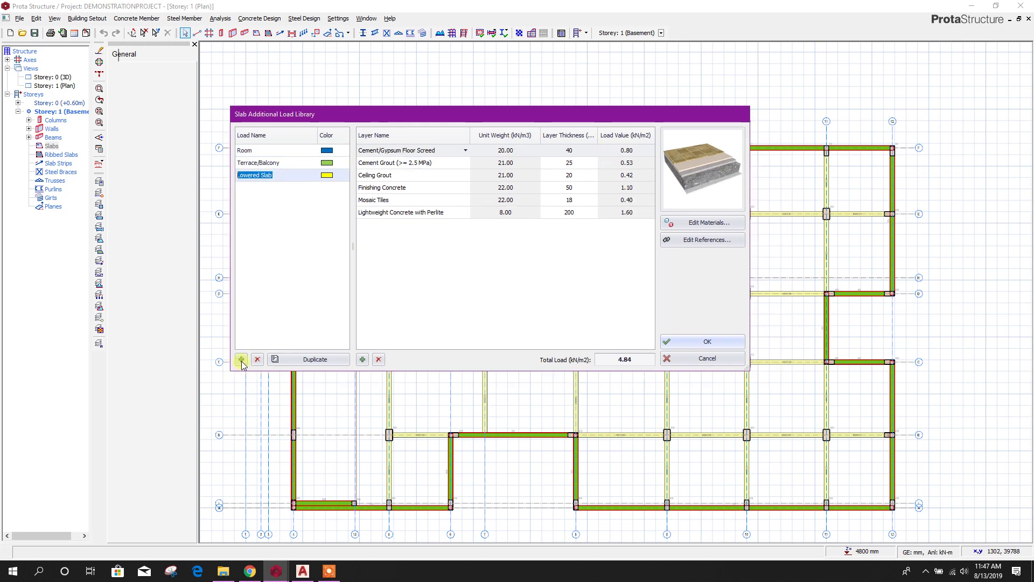
# - Add a new library load named Bathroom and colour it IndianRed
pyautogui.click(241, 360)
pyautogui.moveTo(276, 175); pyautogui.dragTo(160, 185)
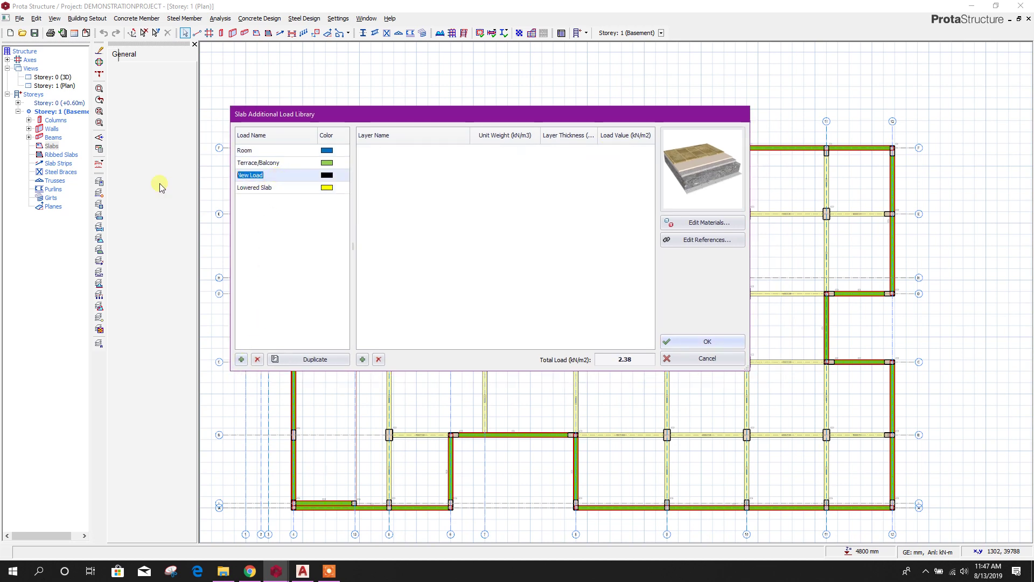
pyautogui.write('K')
pyautogui.write('athroom')
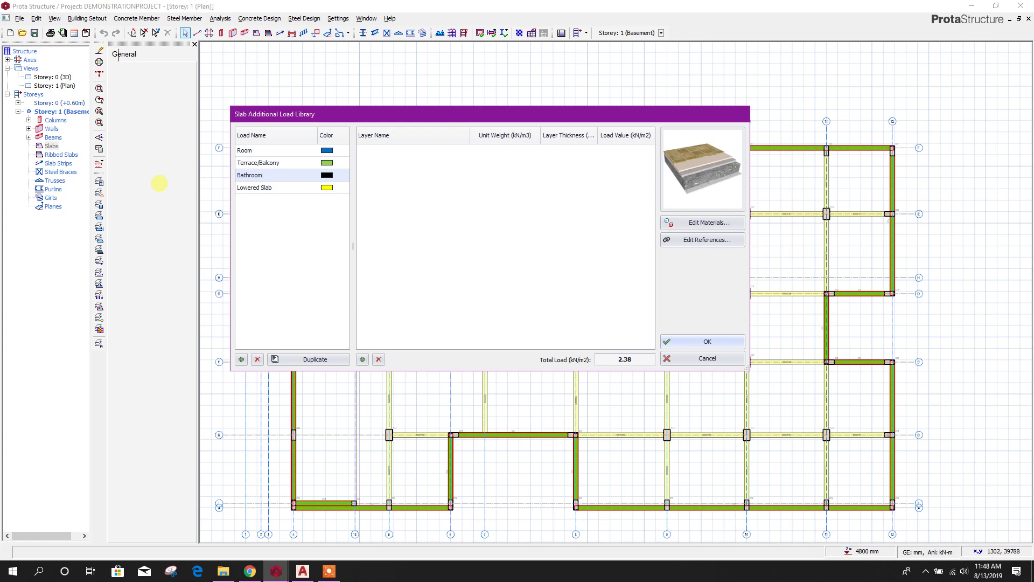
pyautogui.click(344, 175)
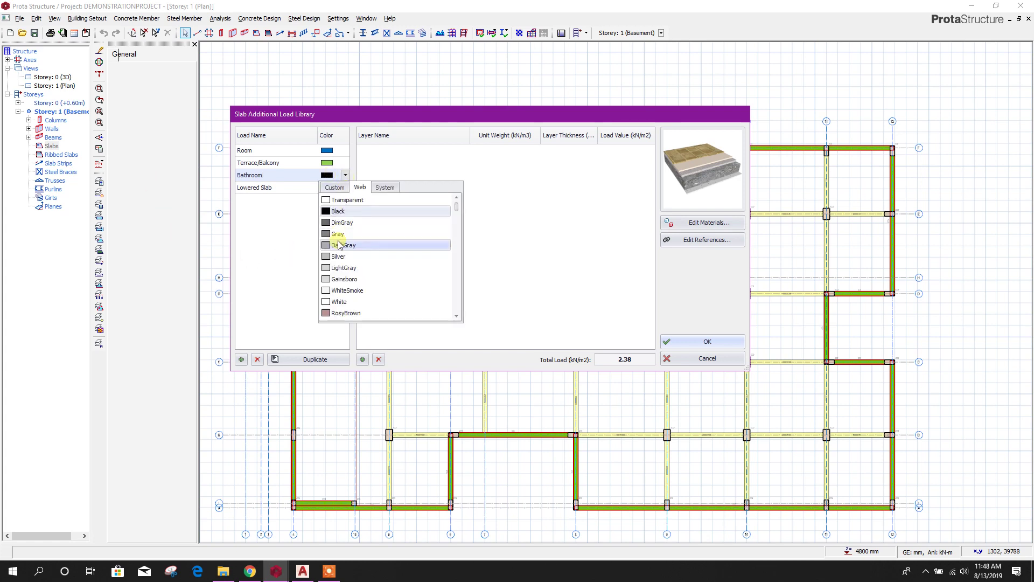
pyautogui.scroll(-2, 341, 314)
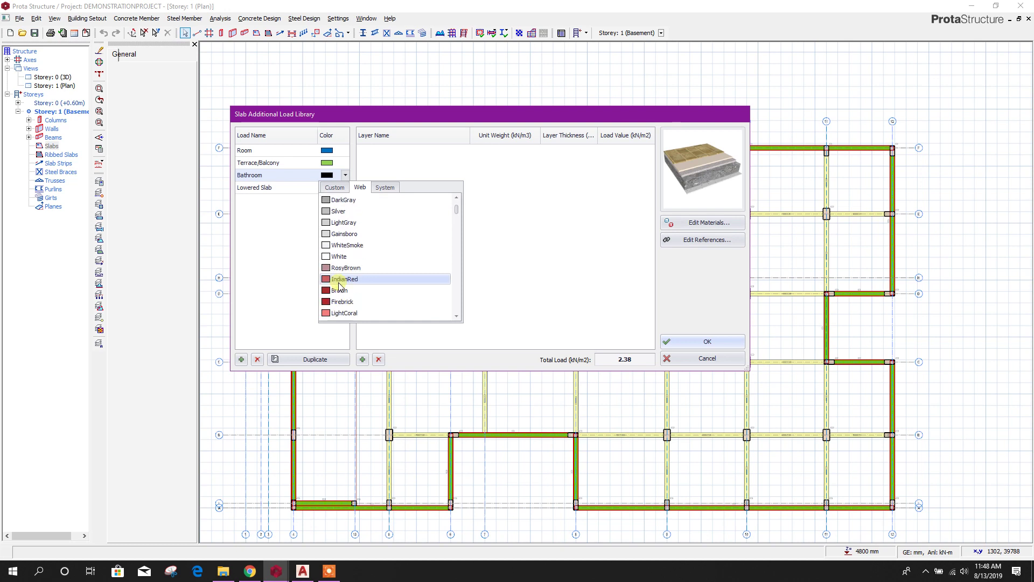
pyautogui.click(340, 279)
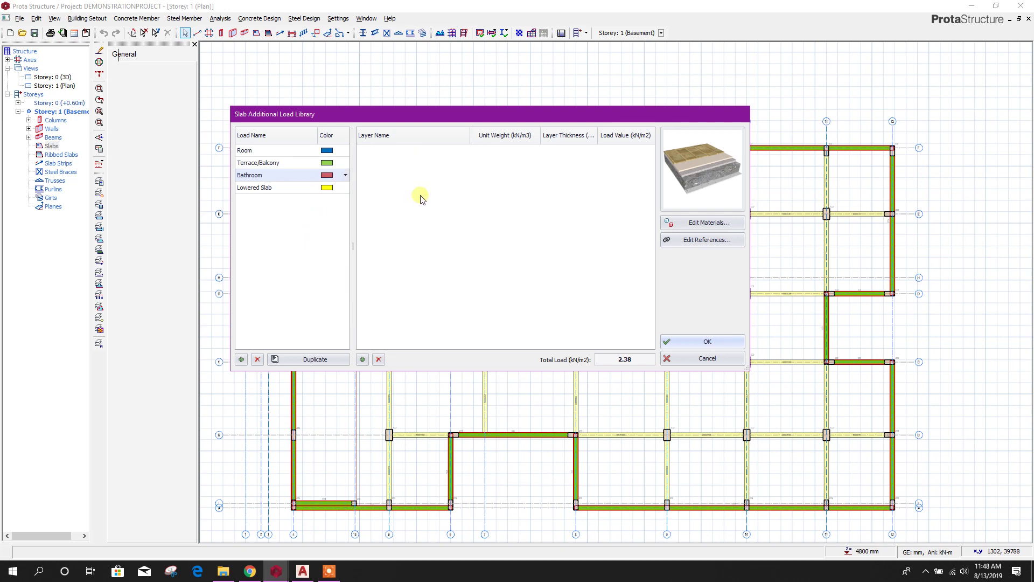
# - Give the Bathroom load a 170 mm Concrete (Reinforced) layer
pyautogui.click(363, 360)
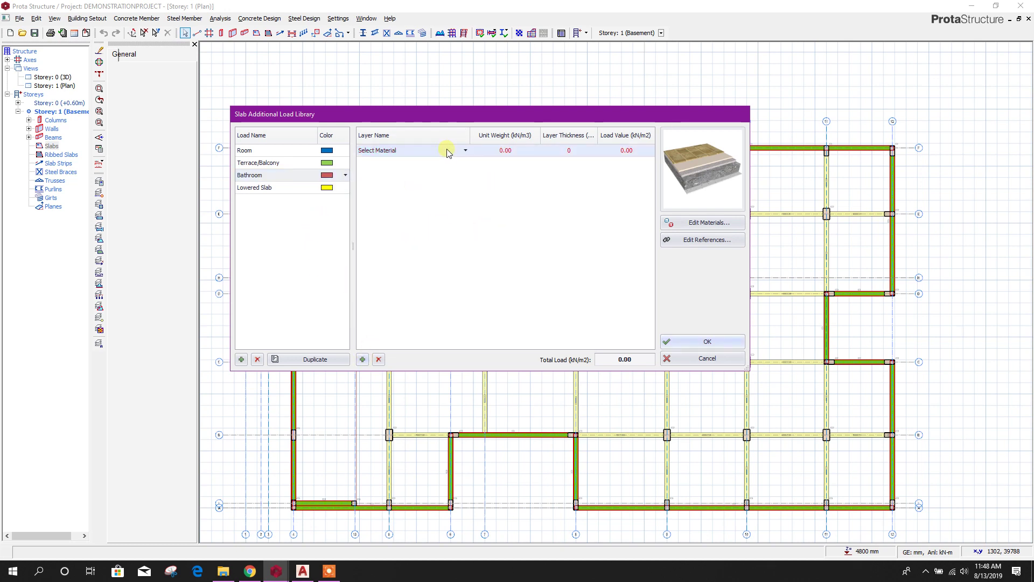
pyautogui.click(465, 152)
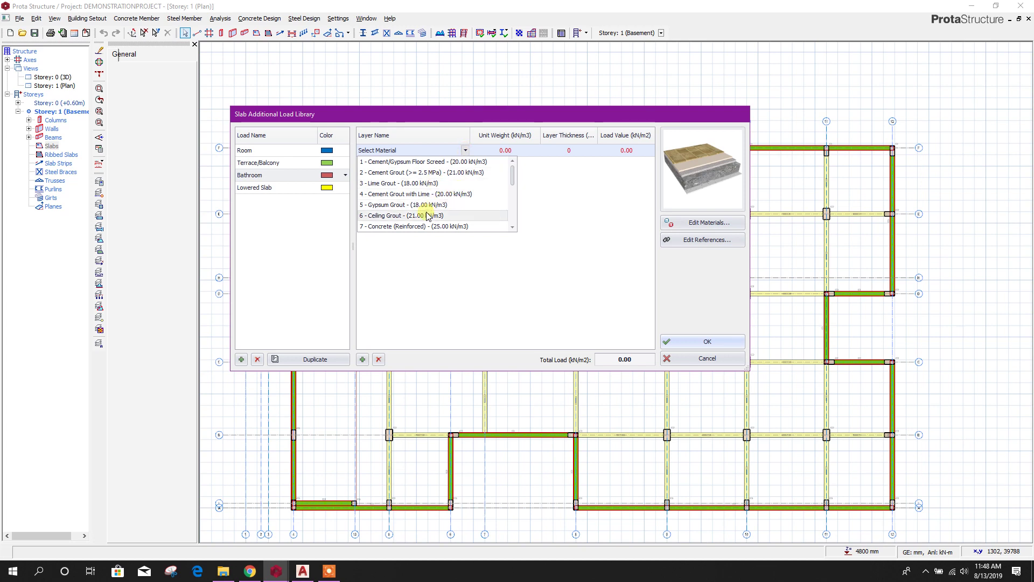
pyautogui.click(413, 226)
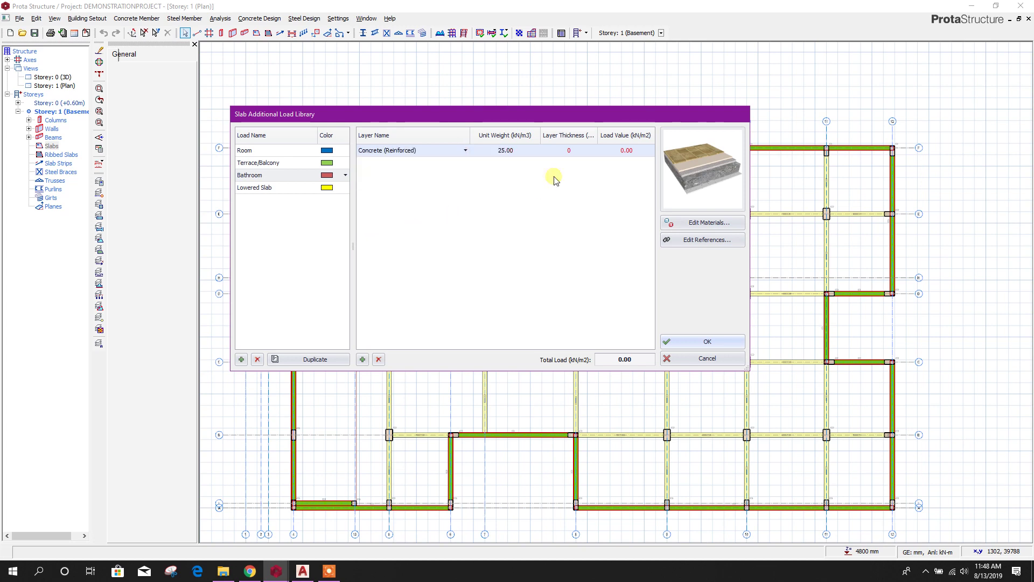
pyautogui.click(569, 150)
pyautogui.doubleClick(569, 150)
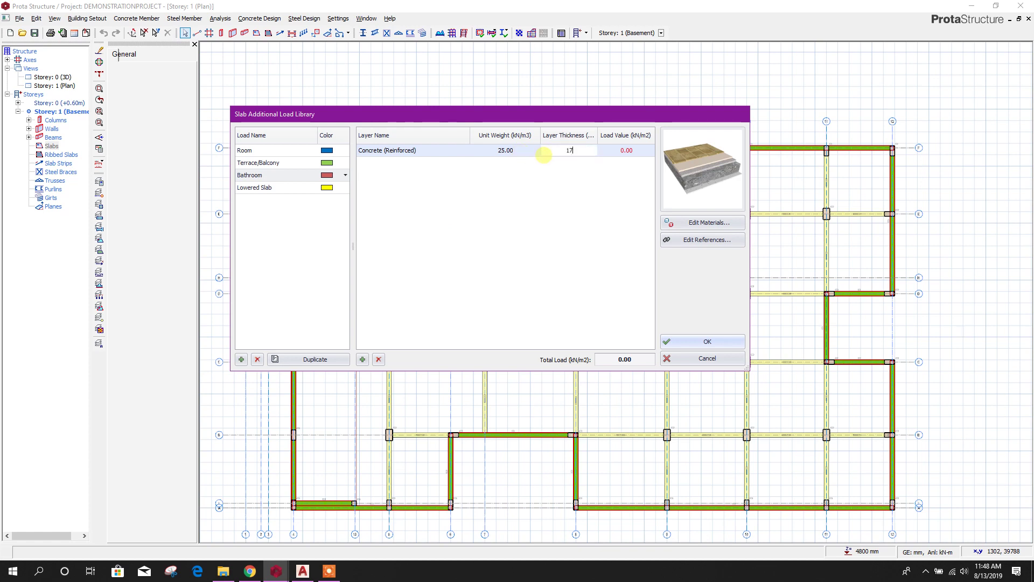
pyautogui.click(498, 152)
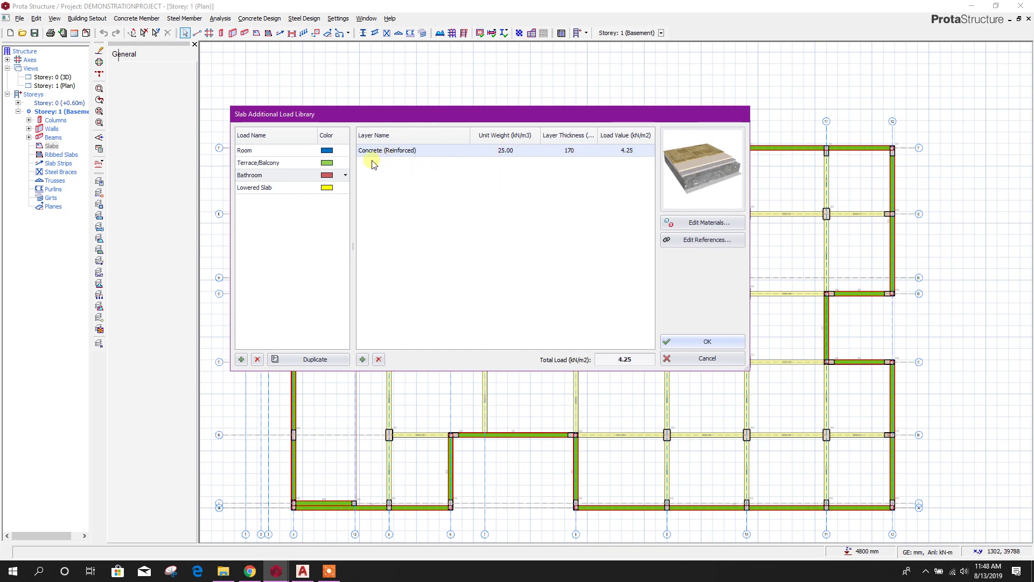
# - Add a 25 mm Cement Grout with Lime layer and accept the library
pyautogui.click(363, 360)
pyautogui.click(460, 163)
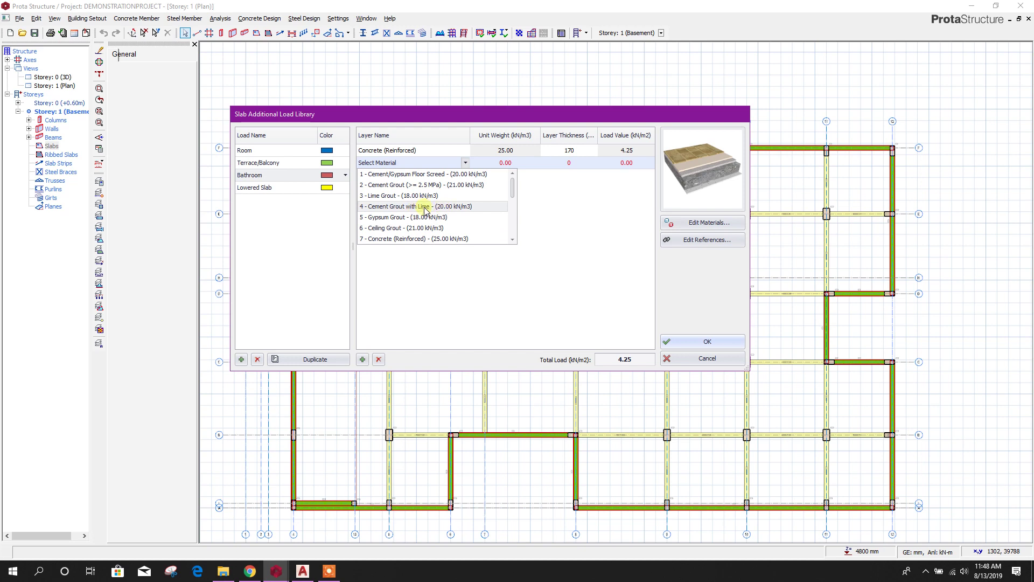
pyautogui.click(447, 207)
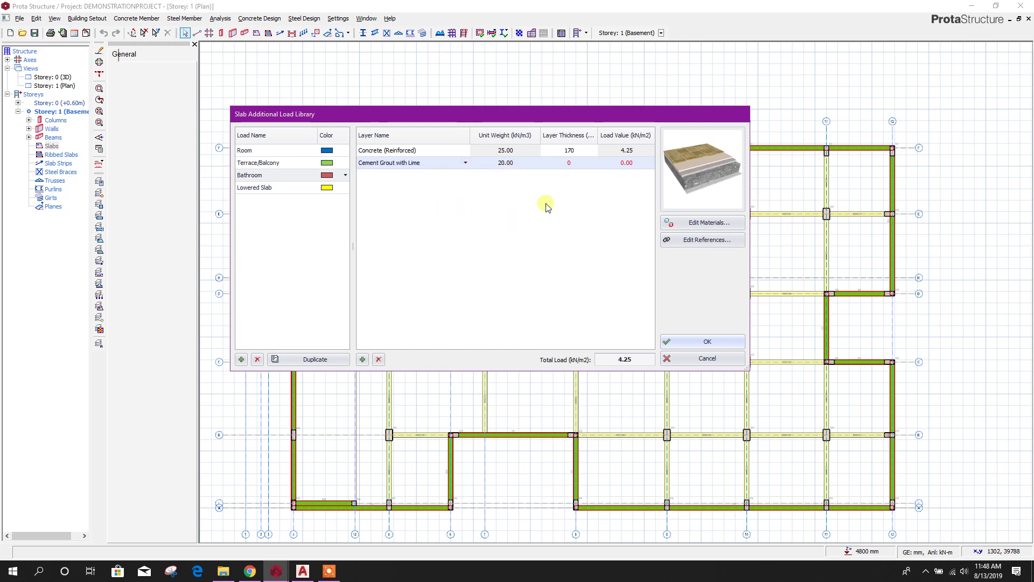
pyautogui.click(568, 163)
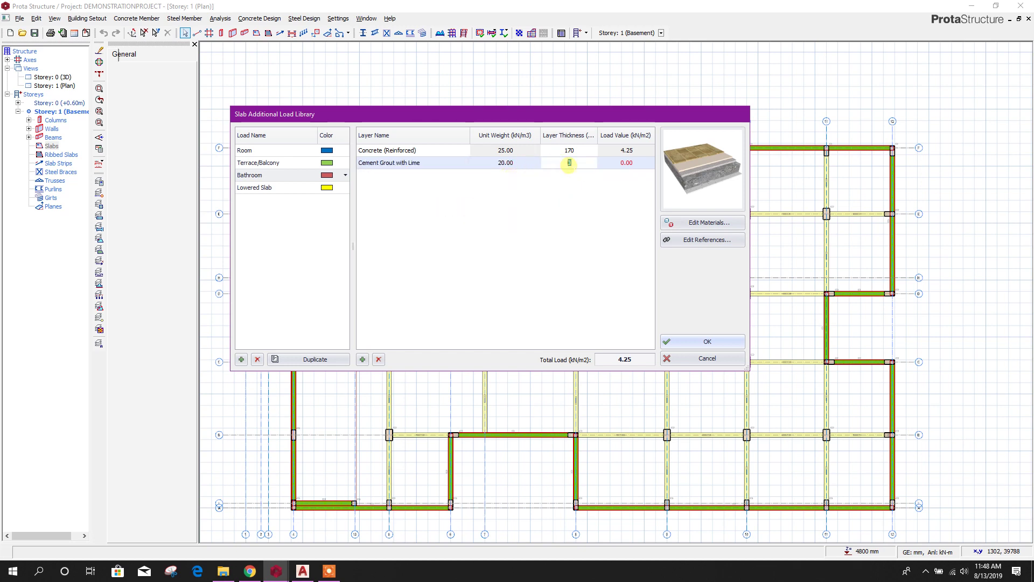
pyautogui.write('25')
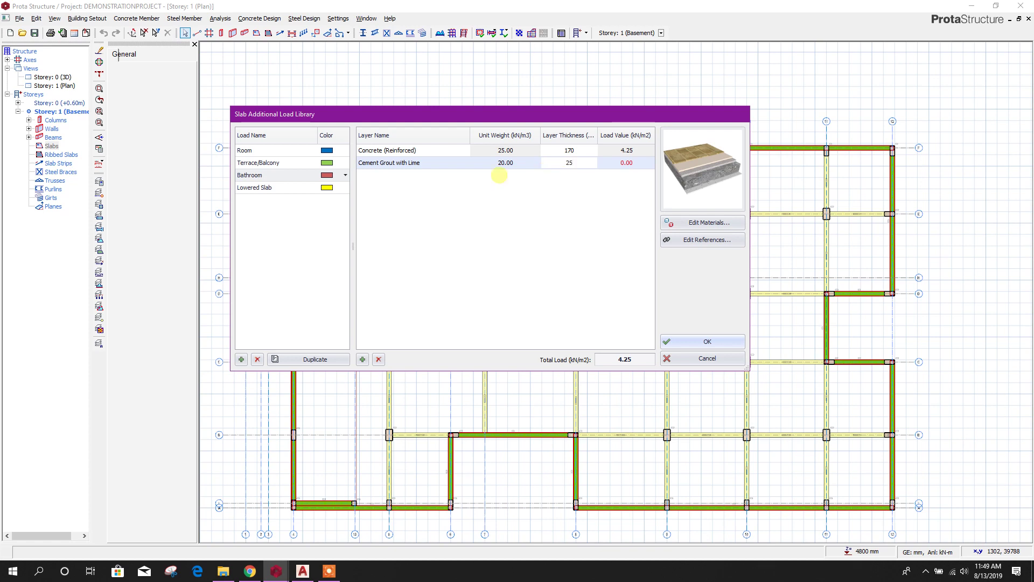
pyautogui.click(436, 163)
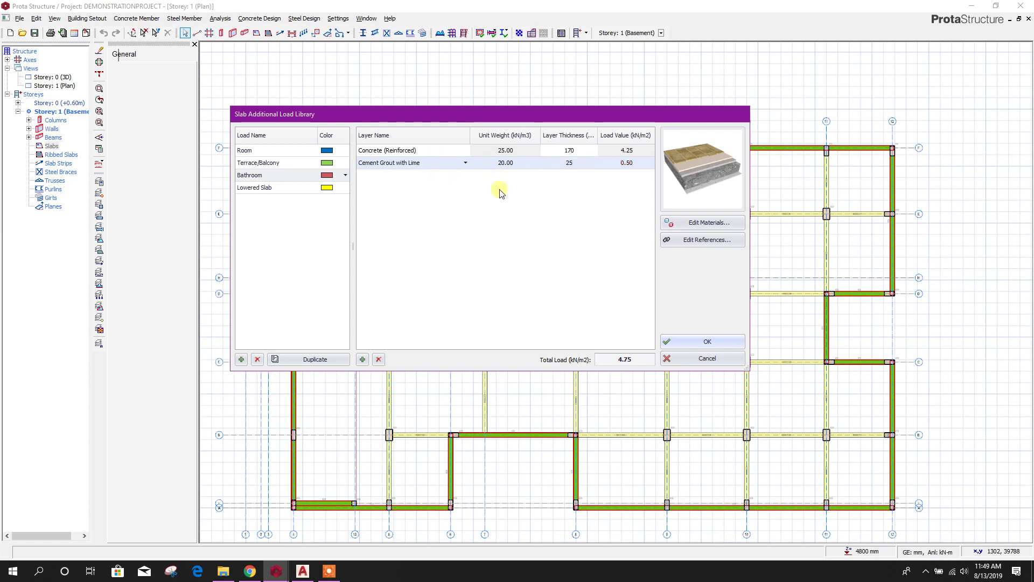
pyautogui.click(682, 343)
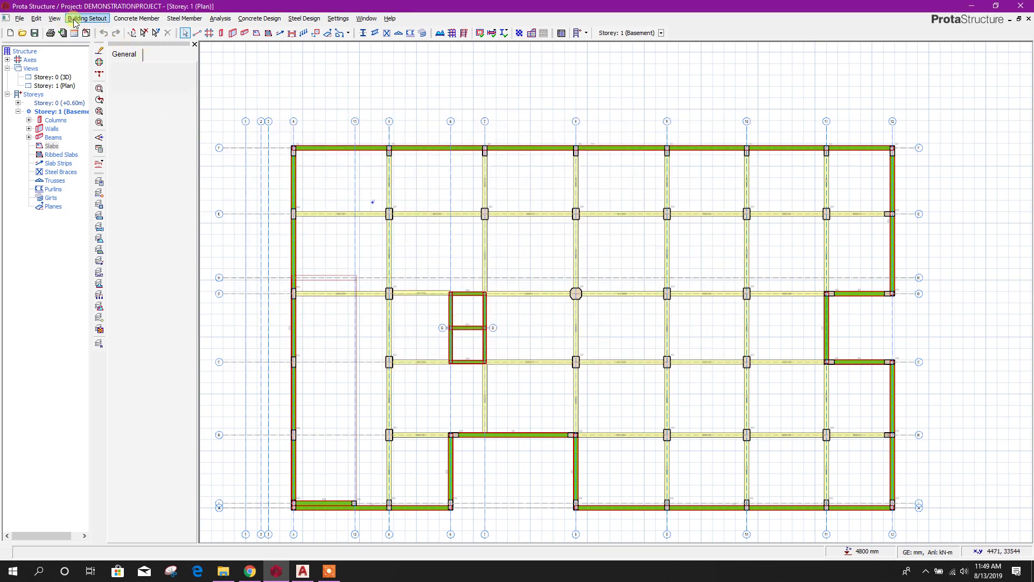
# - Start beam region slab insertion with 180 mm depth and 30 mm concrete cover
pyautogui.click(257, 33)
pyautogui.doubleClick(177, 104)
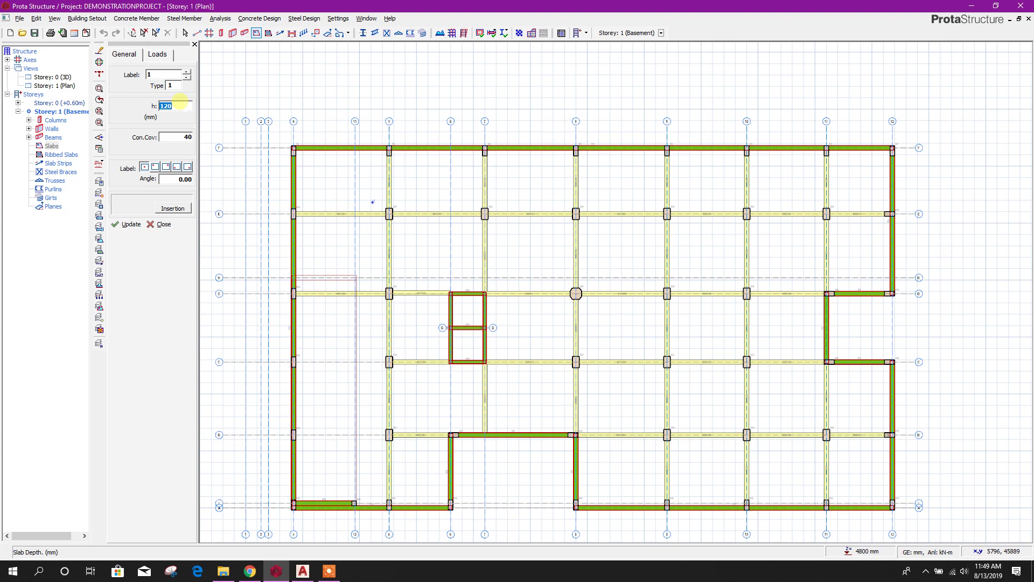
pyautogui.doubleClick(177, 134)
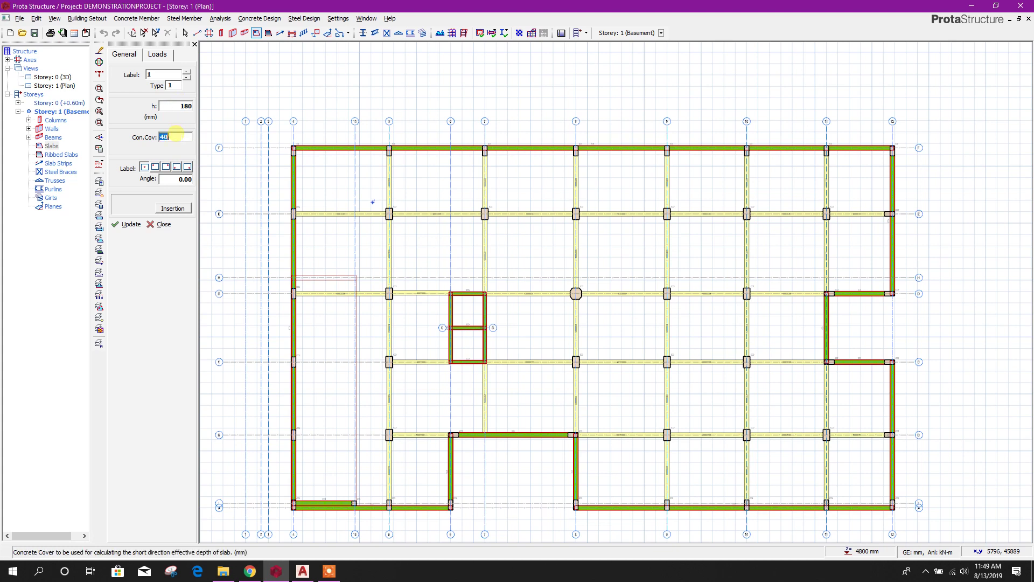
# - Set the slab dead load to a manual 2.000 kN/m² instead of a preset
pyautogui.click(156, 54)
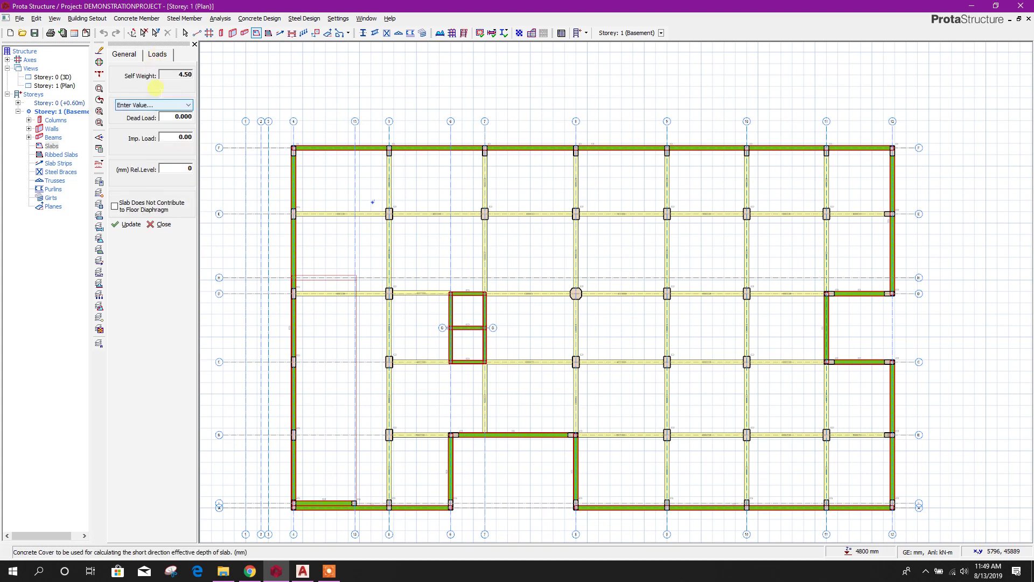
pyautogui.click(124, 55)
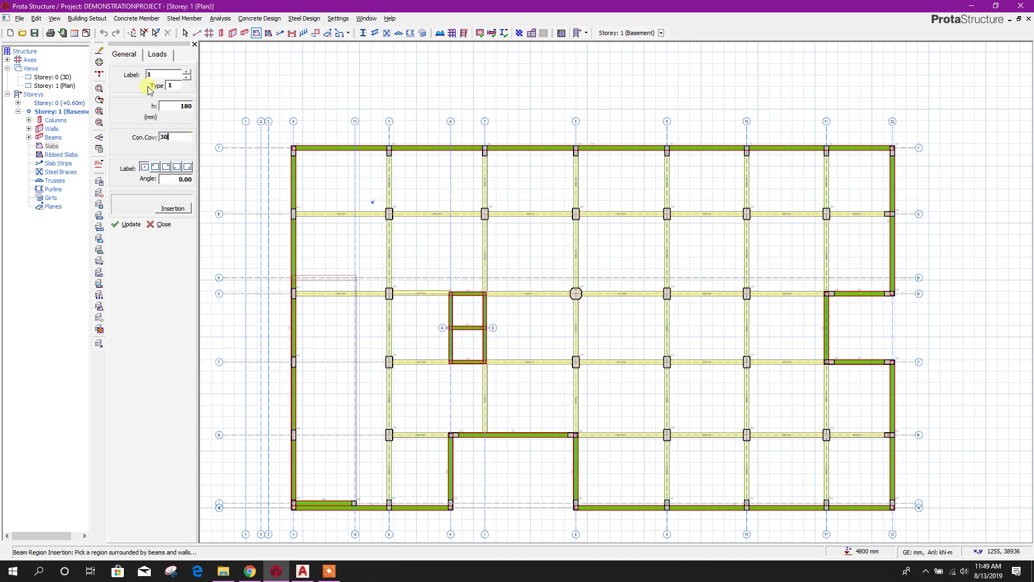
pyautogui.click(157, 55)
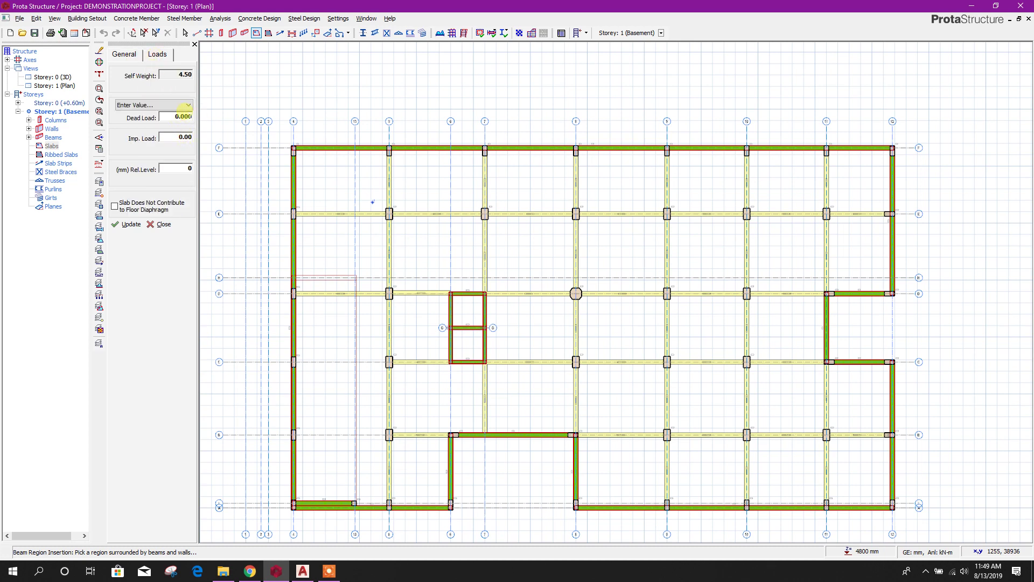
pyautogui.click(184, 105)
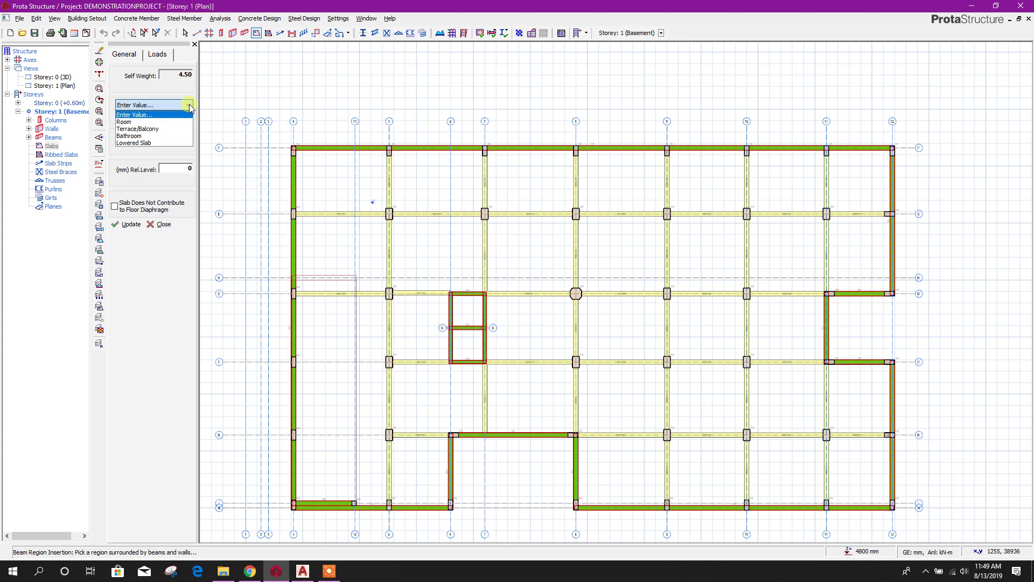
pyautogui.click(146, 123)
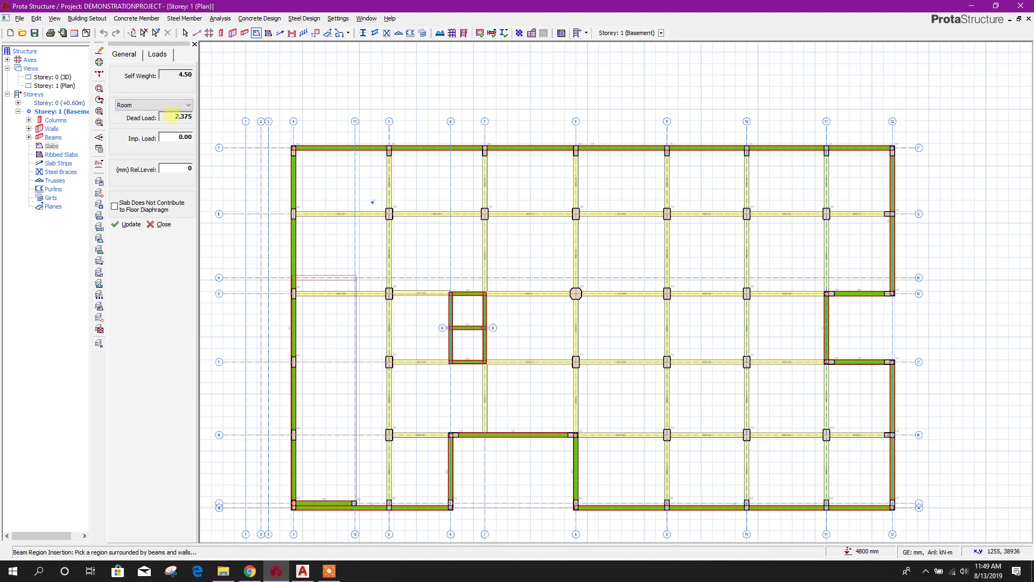
pyautogui.click(184, 105)
pyautogui.click(161, 136)
pyautogui.click(188, 105)
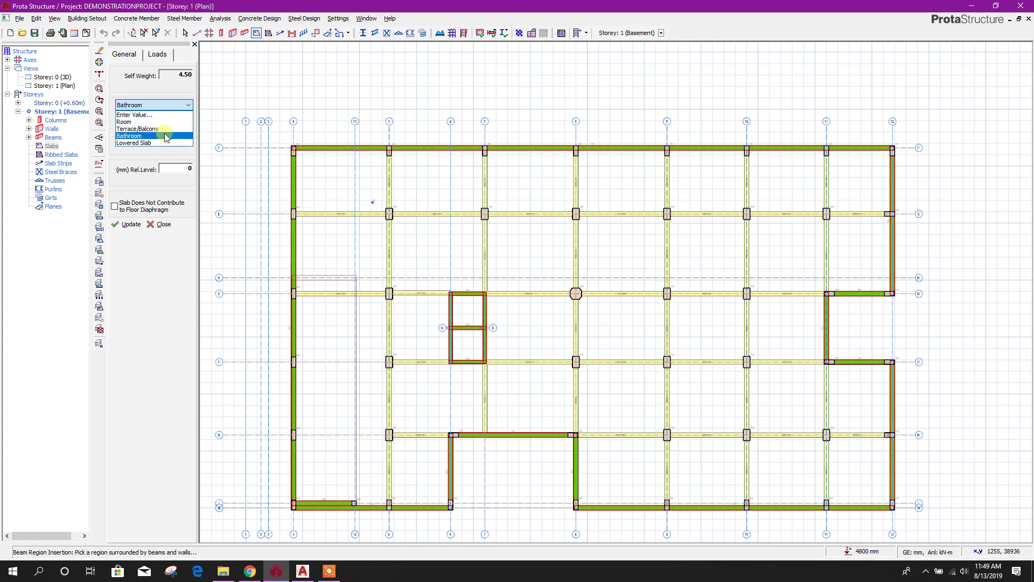
pyautogui.click(151, 115)
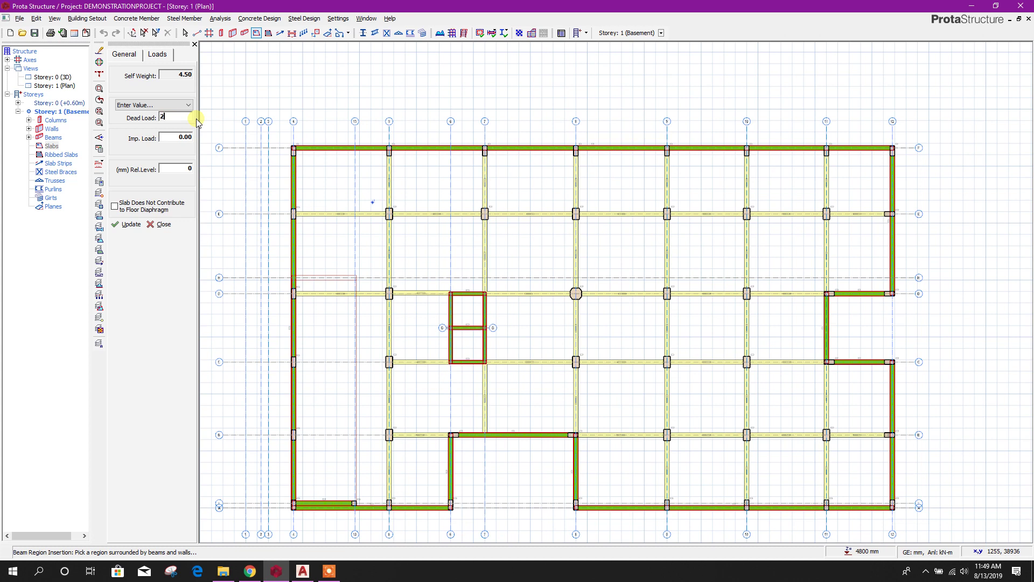
pyautogui.press('Tab')
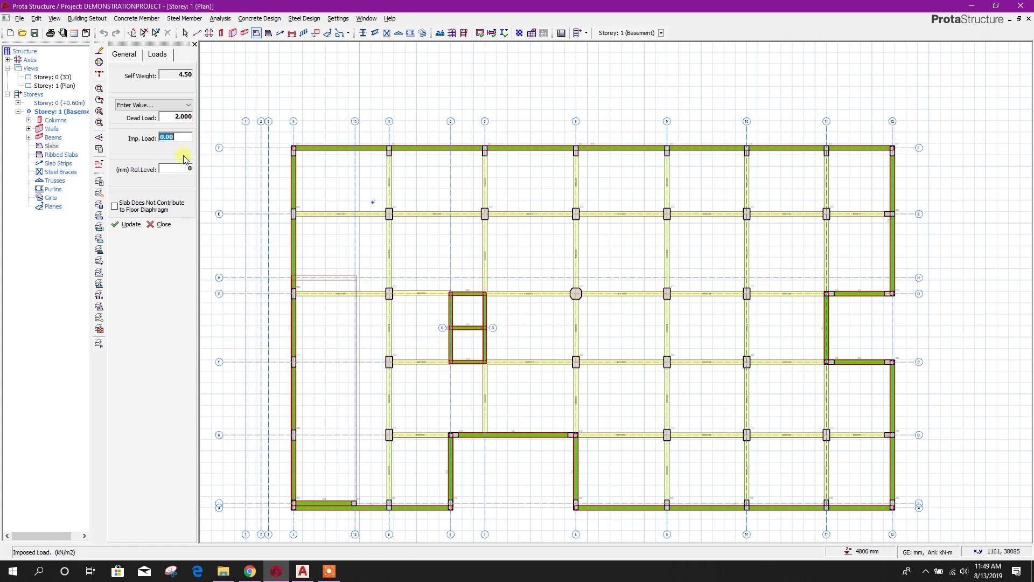
# - Set the slab imposed load to 3.00 kN/m² alongside the 2.000 dead load
pyautogui.doubleClick(184, 117)
pyautogui.doubleClick(174, 137)
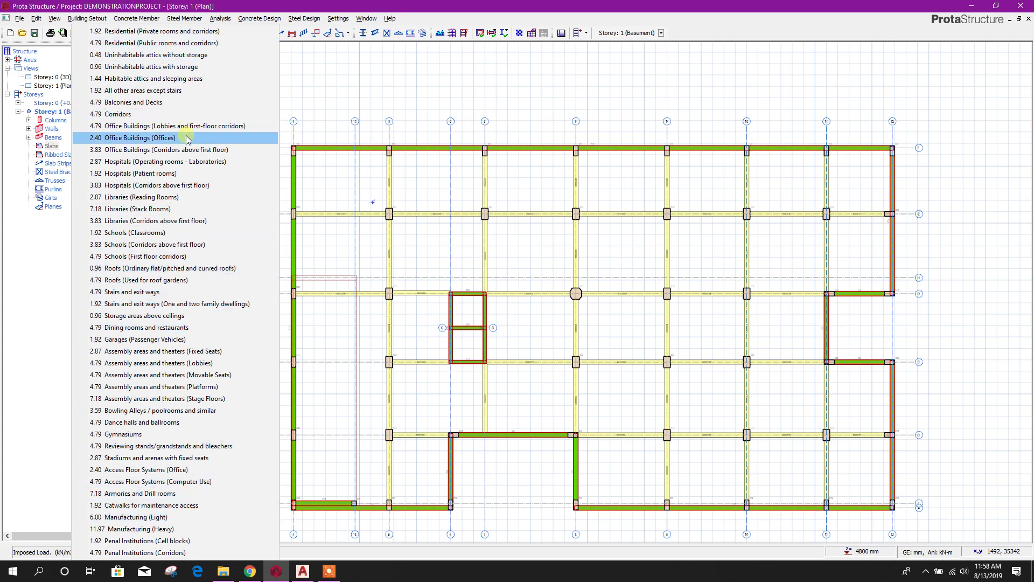
pyautogui.click(157, 31)
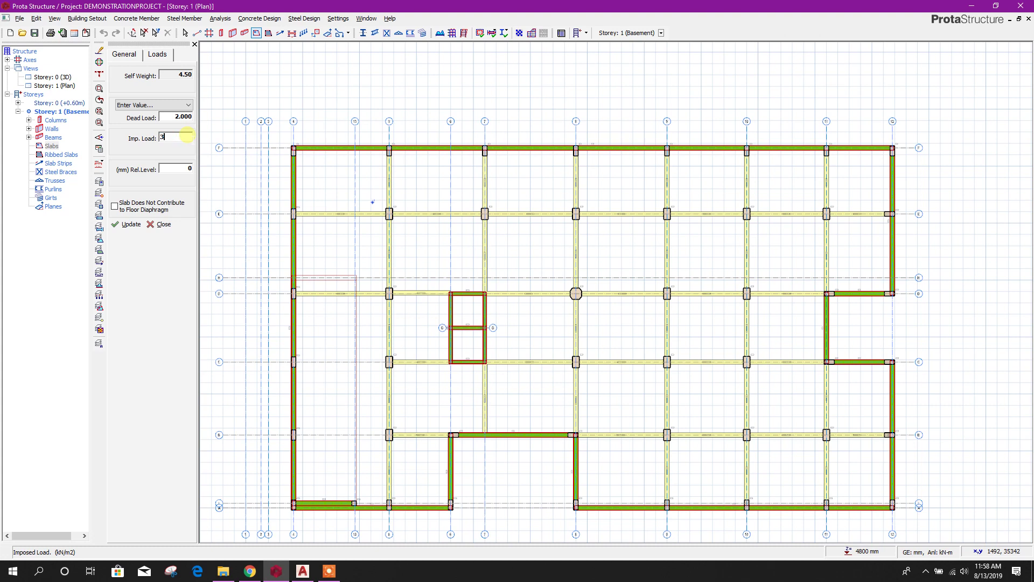
pyautogui.click(168, 167)
pyautogui.click(177, 136)
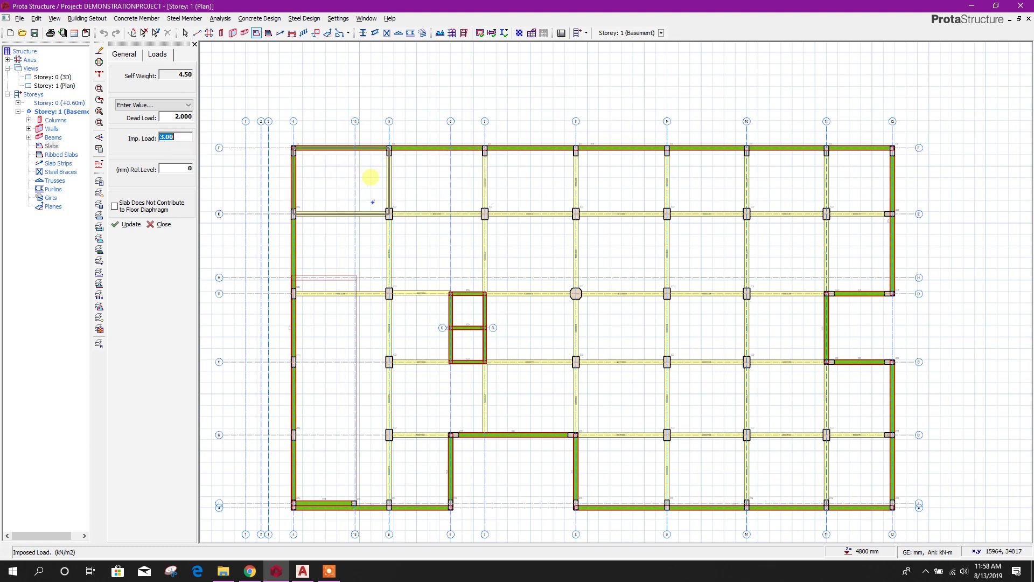
pyautogui.click(125, 55)
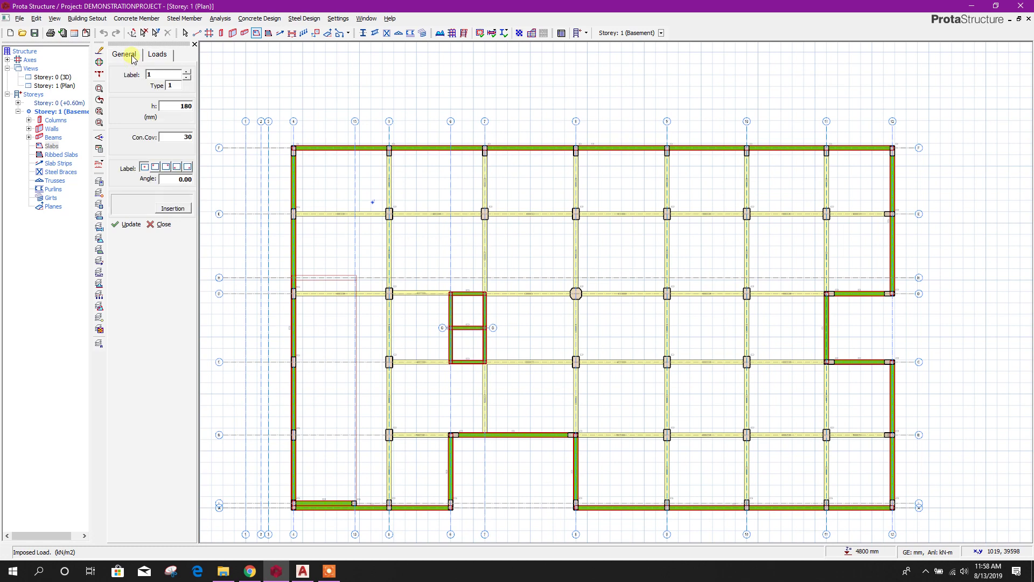
# - Keep beam region insertion and fill the E-F row bays from axis 4 to 12
pyautogui.click(173, 209)
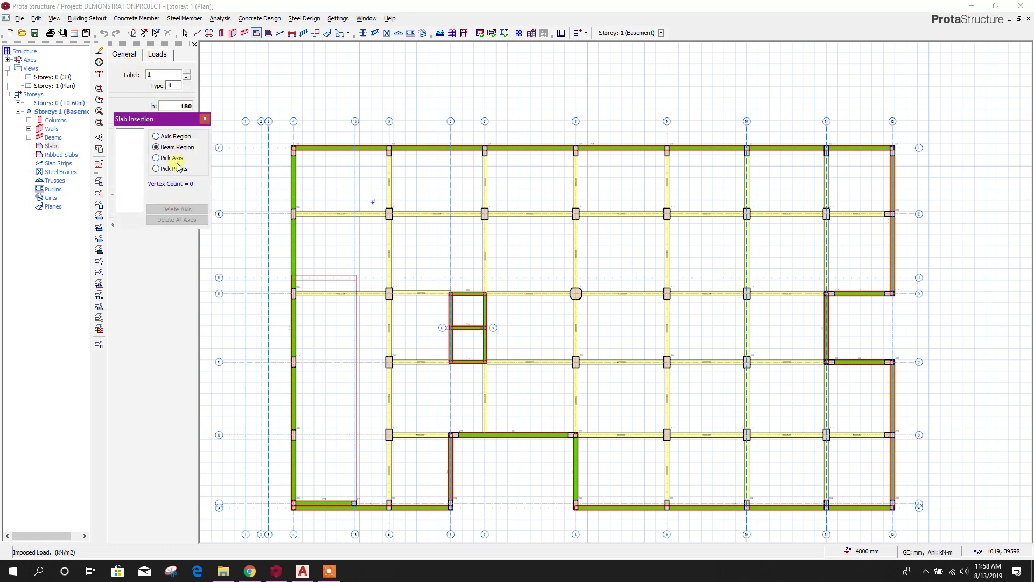
pyautogui.moveTo(156, 118); pyautogui.dragTo(173, 103)
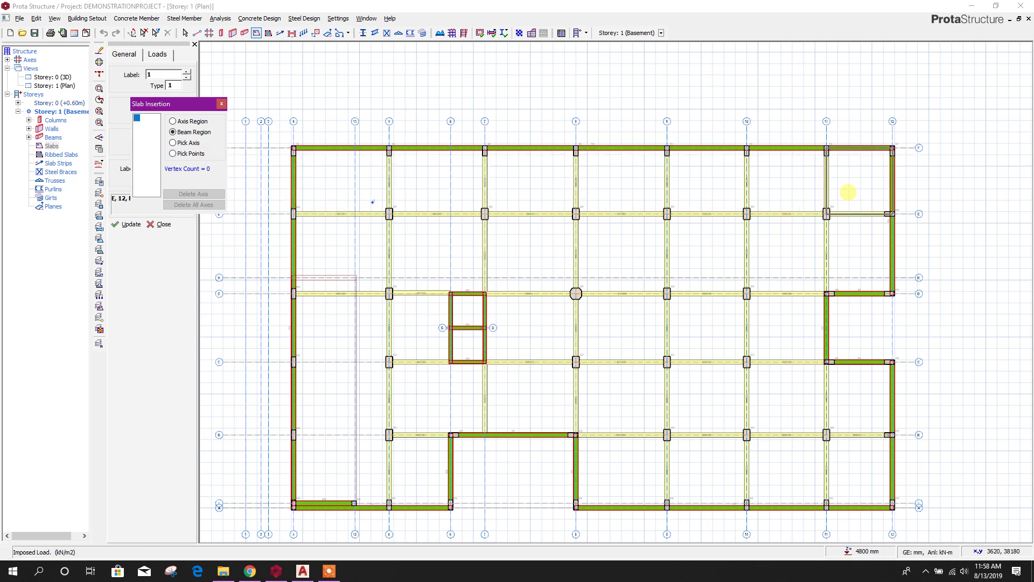
pyautogui.click(179, 135)
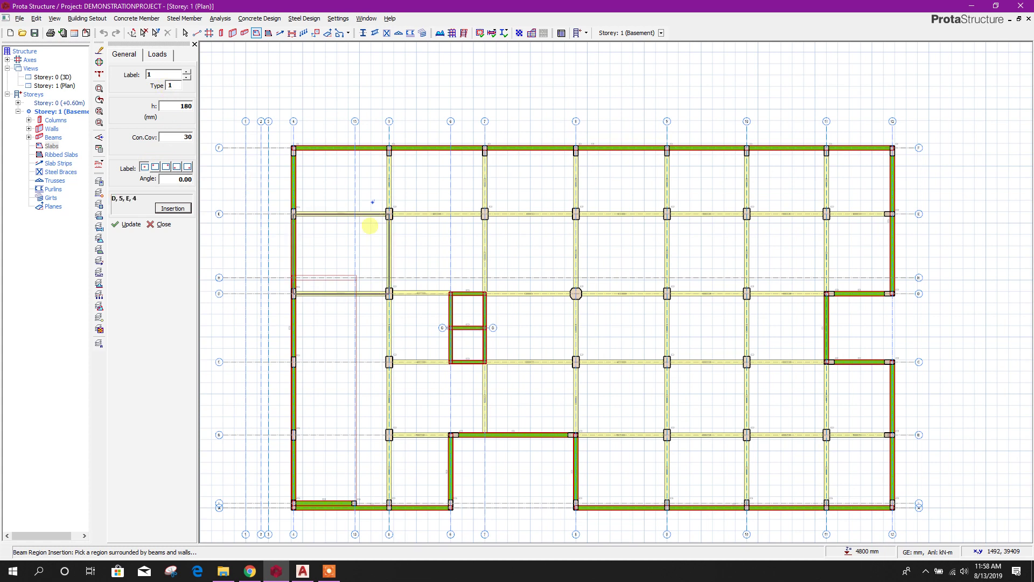
pyautogui.click(339, 185)
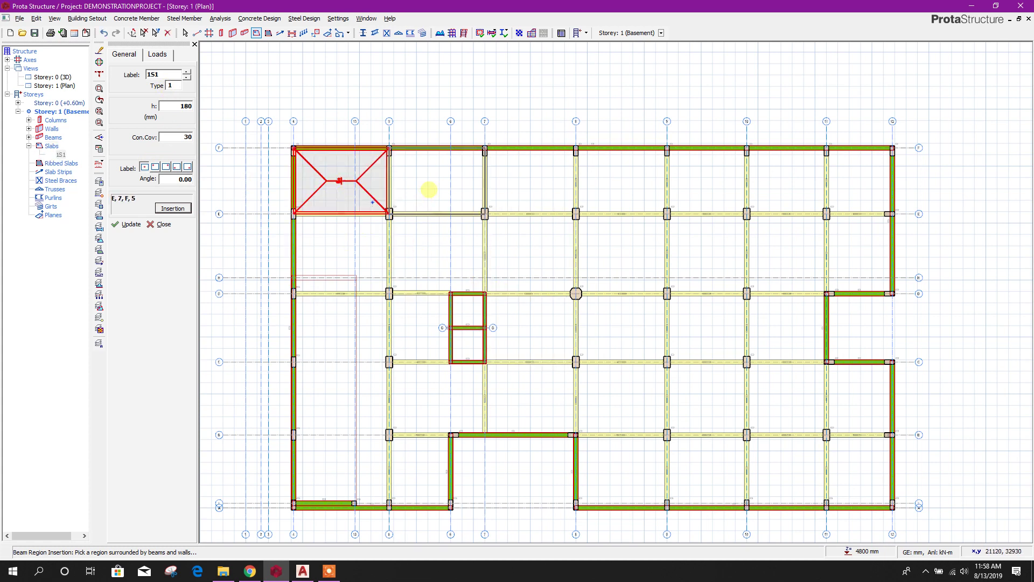
pyautogui.click(430, 189)
pyautogui.click(528, 180)
pyautogui.click(636, 173)
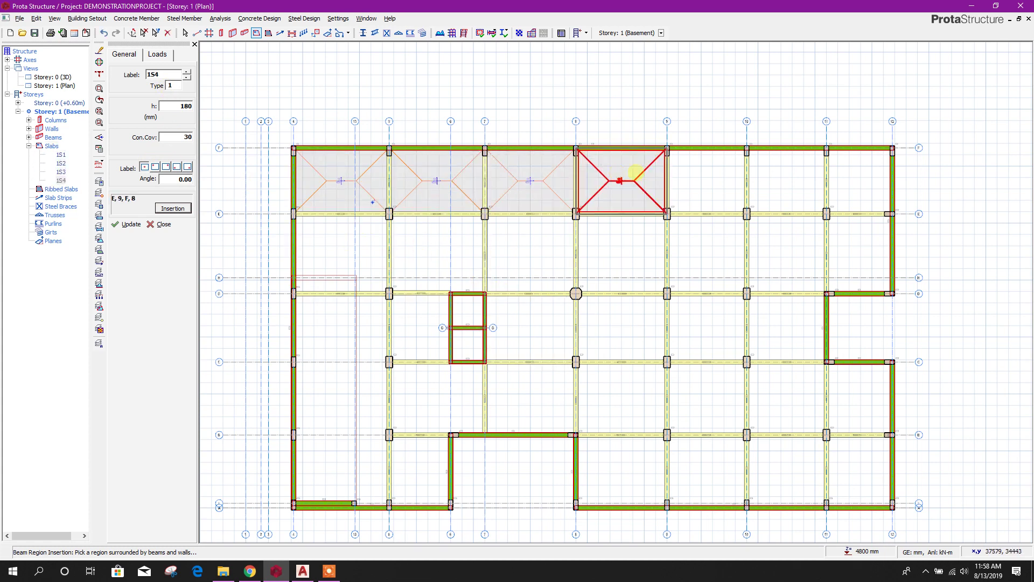
pyautogui.click(704, 171)
pyautogui.click(786, 178)
pyautogui.click(856, 180)
# - Fill the bays between axes 10-12 down to row A-B, back to bay 8-9
pyautogui.click(856, 253)
pyautogui.click(797, 257)
pyautogui.click(783, 329)
pyautogui.click(784, 392)
pyautogui.click(852, 399)
pyautogui.click(853, 469)
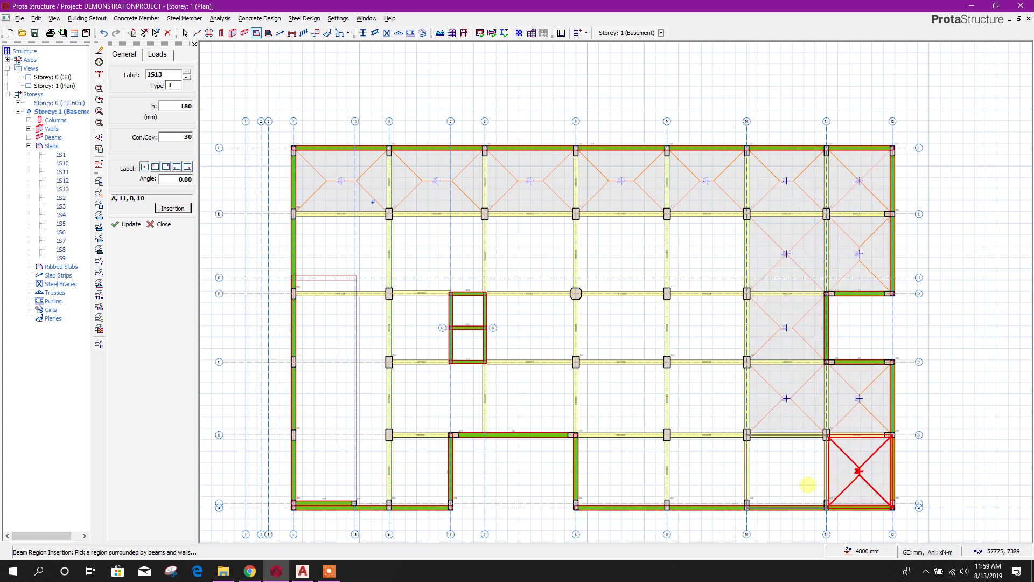
pyautogui.click(816, 484)
pyautogui.click(716, 480)
pyautogui.click(641, 471)
# - Fill the remaining interior bays between axes 4 and 10, ending with slab 1S30
pyautogui.click(618, 397)
pyautogui.click(689, 398)
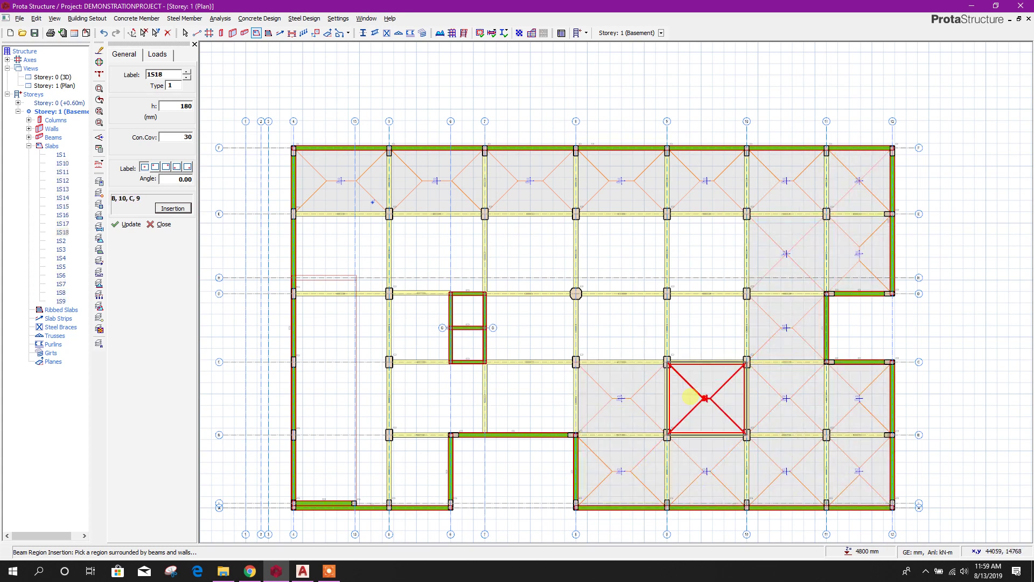
pyautogui.click(706, 323)
pyautogui.click(705, 247)
pyautogui.click(625, 245)
pyautogui.click(627, 325)
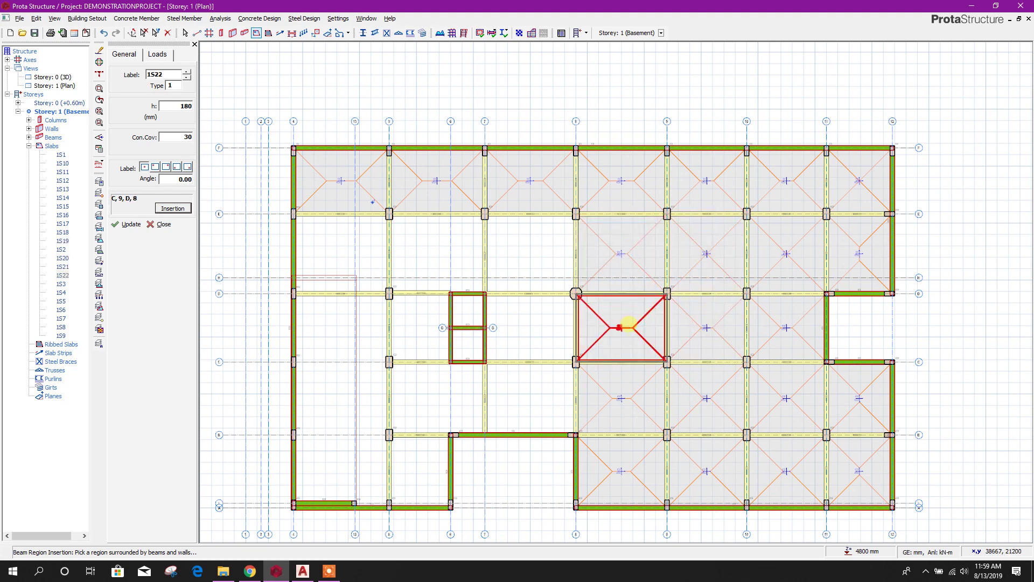
pyautogui.click(526, 331)
pyautogui.click(517, 398)
pyautogui.click(431, 410)
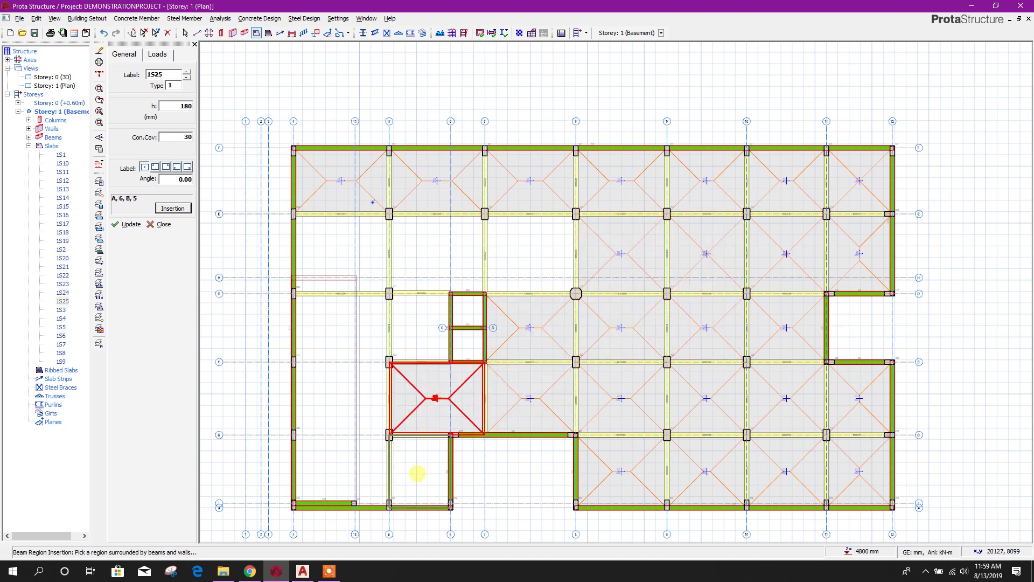
pyautogui.click(417, 473)
pyautogui.click(422, 330)
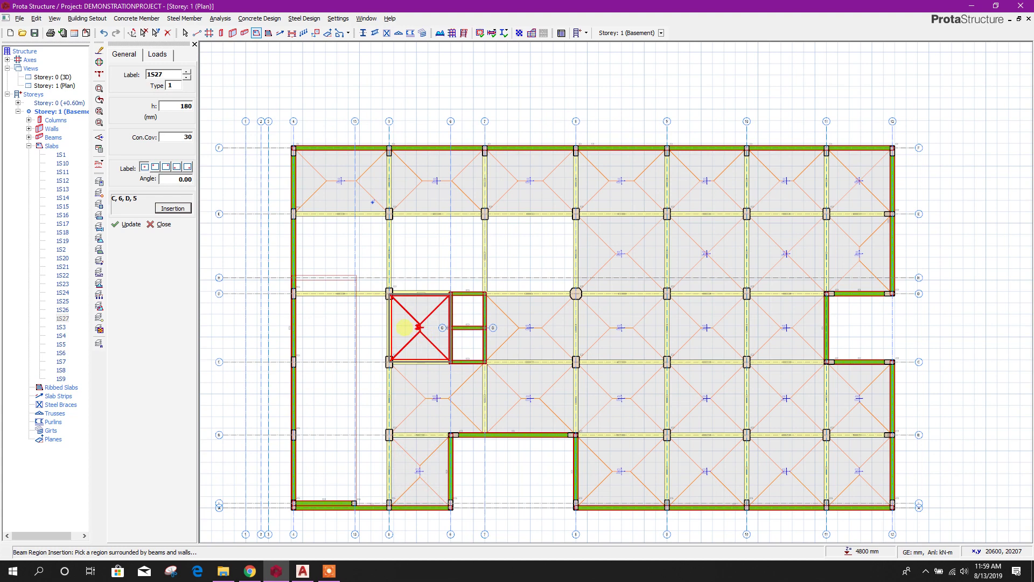
pyautogui.click(450, 237)
pyautogui.click(520, 242)
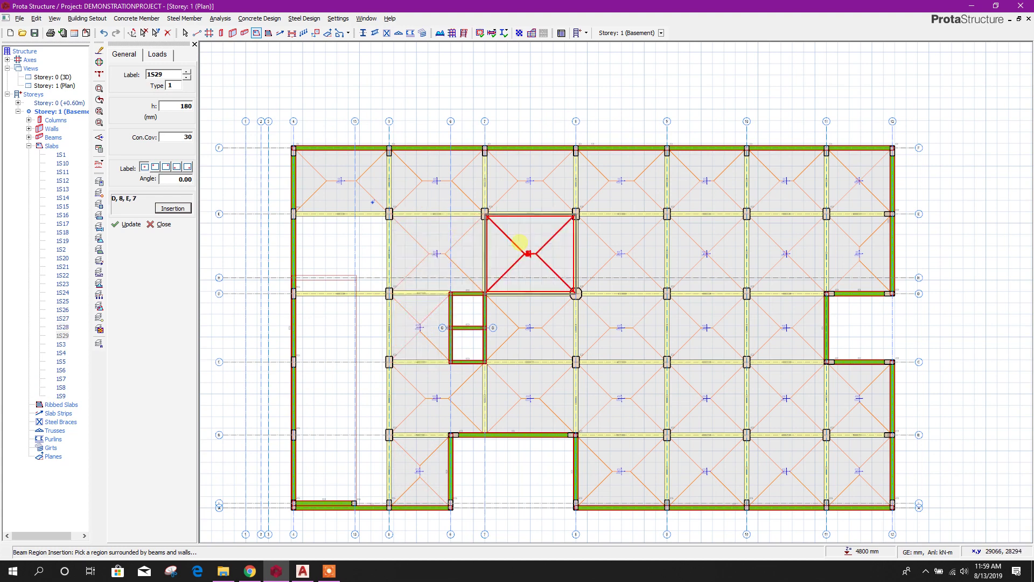
pyautogui.click(363, 238)
pyautogui.moveTo(556, 474); pyautogui.dragTo(623, 427, button='middle')
pyautogui.scroll(2, 492, 423)
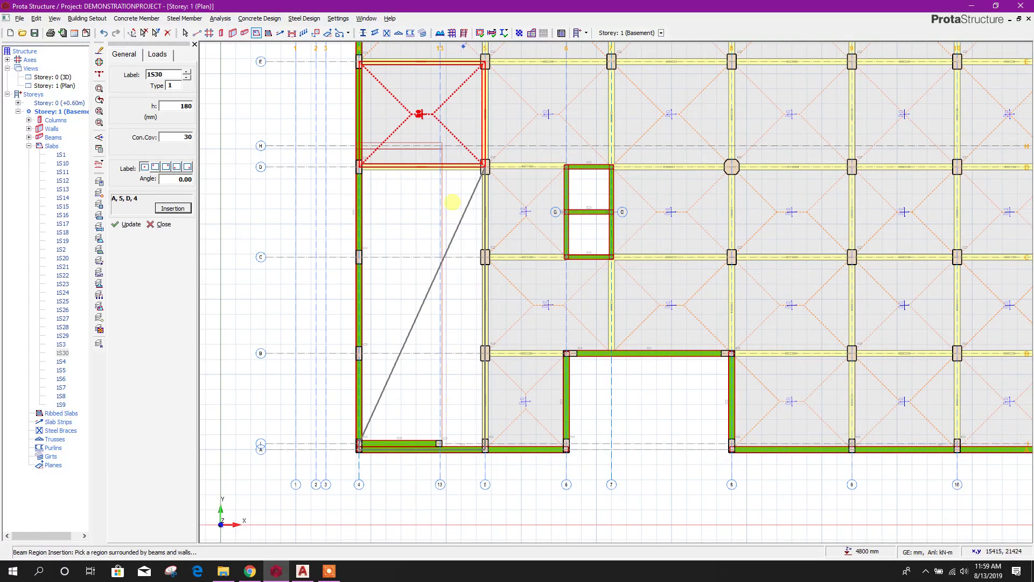
# - Place slab 1S31 by picking points at intersections 13/D, 13/A, 5/A and 5/D
pyautogui.click(168, 208)
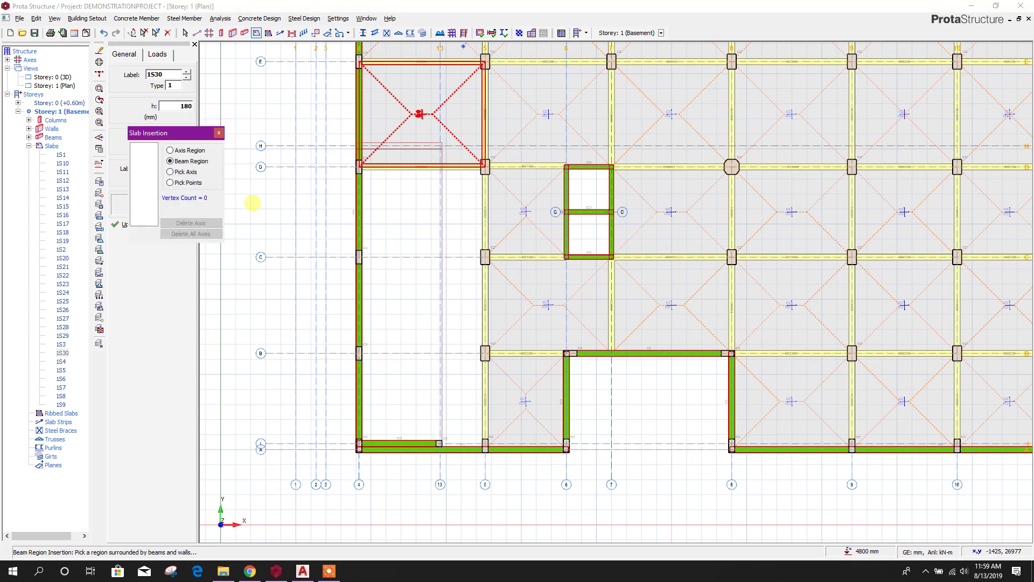
pyautogui.click(172, 183)
pyautogui.scroll(2, 448, 175)
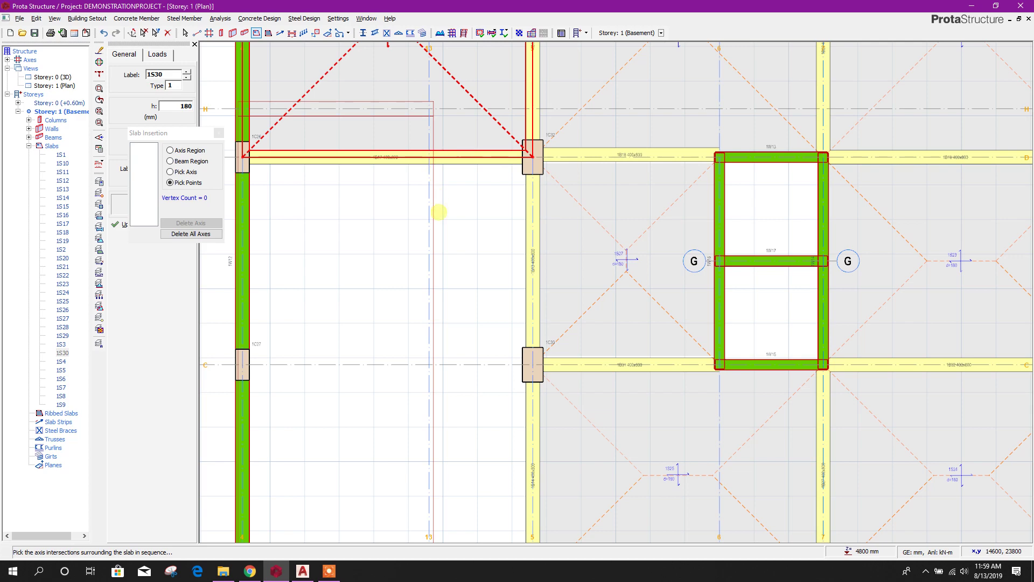
pyautogui.moveTo(462, 406); pyautogui.dragTo(429, 242, button='middle')
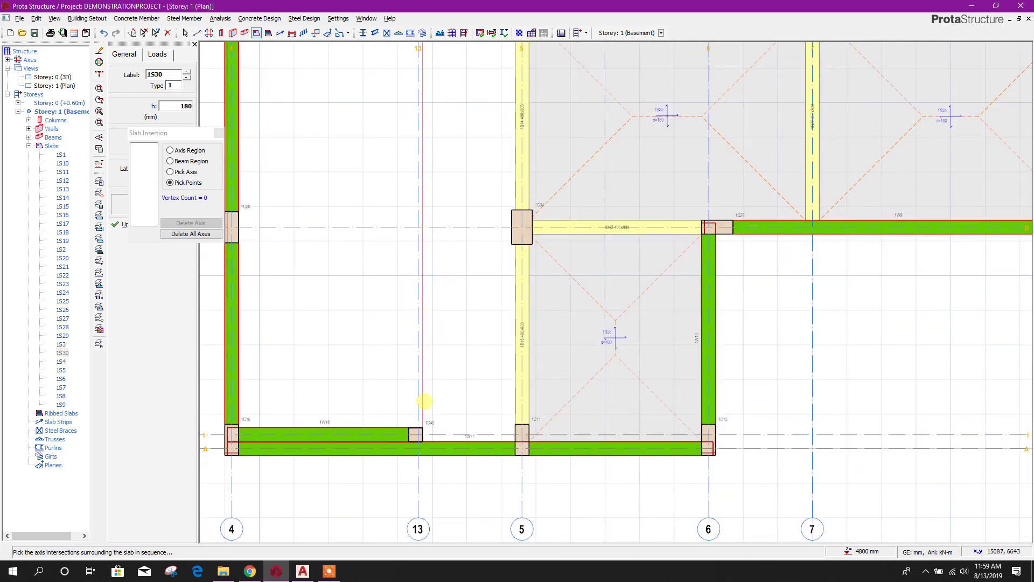
pyautogui.click(417, 448)
pyautogui.click(521, 448)
pyautogui.scroll(-1, 503, 323)
pyautogui.scroll(1, 527, 226)
pyautogui.click(515, 65)
pyautogui.click(455, 65)
pyautogui.scroll(-2, 477, 155)
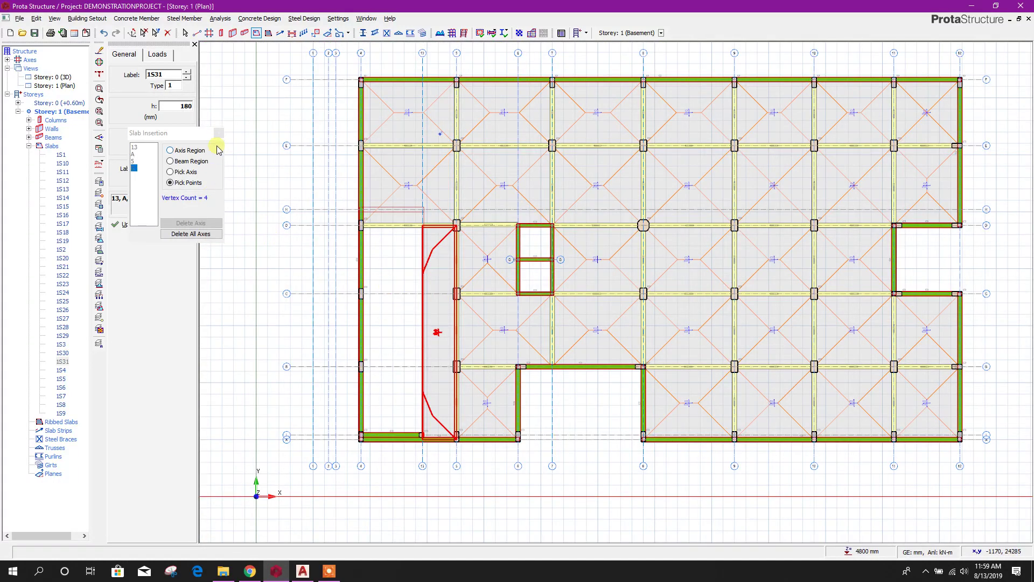
pyautogui.click(219, 133)
pyautogui.moveTo(411, 329); pyautogui.dragTo(448, 275, button='middle')
pyautogui.scroll(1, 448, 274)
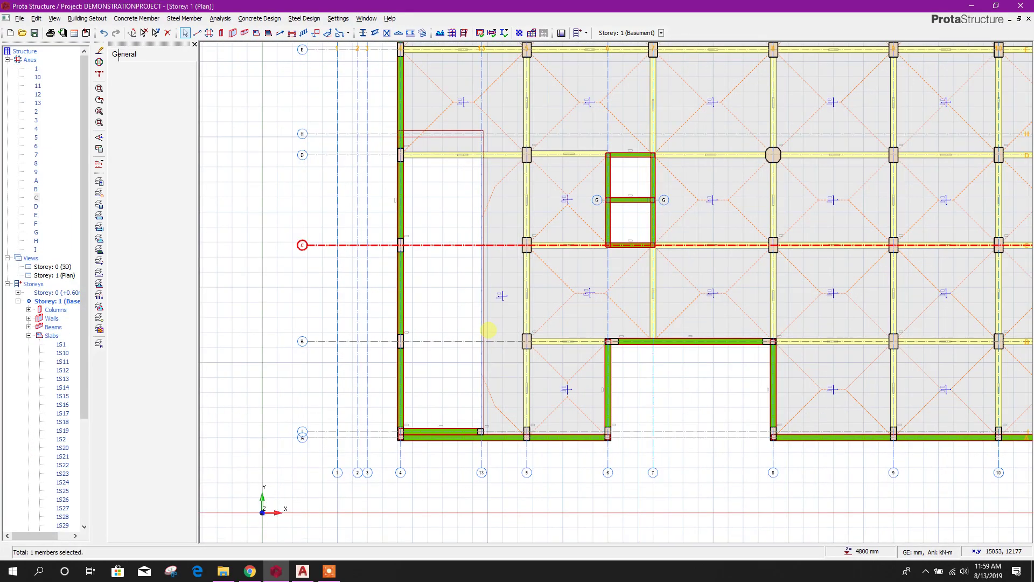
# - Start a straight slab edge at column 1C11 and draw 2000 mm straight down
pyautogui.moveTo(482, 169); pyautogui.dragTo(459, 457, button='middle')
pyautogui.scroll(-1, 439, 303)
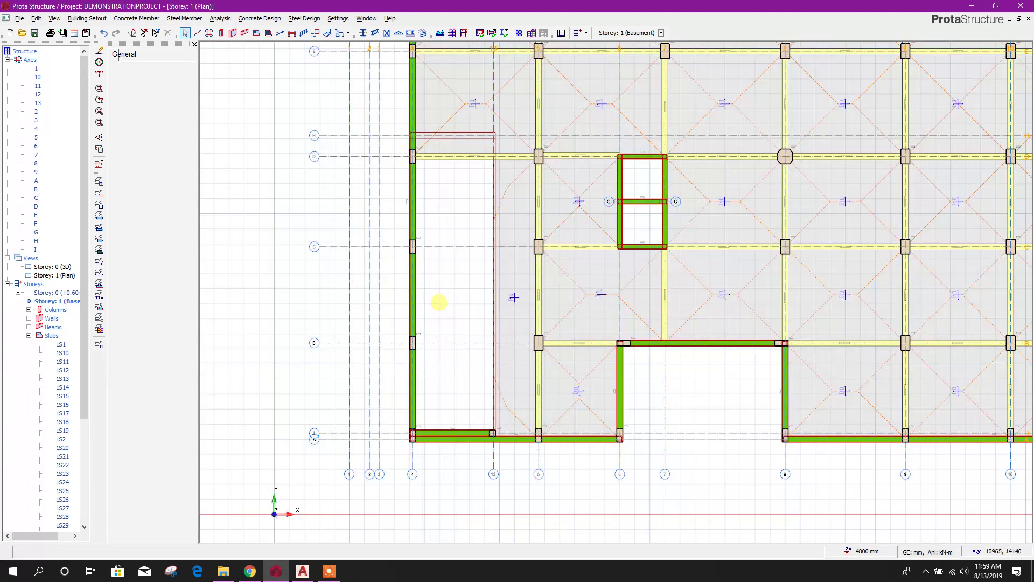
pyautogui.scroll(-3, 516, 271)
pyautogui.scroll(3, 468, 295)
pyautogui.moveTo(402, 330); pyautogui.dragTo(431, 299, button='middle')
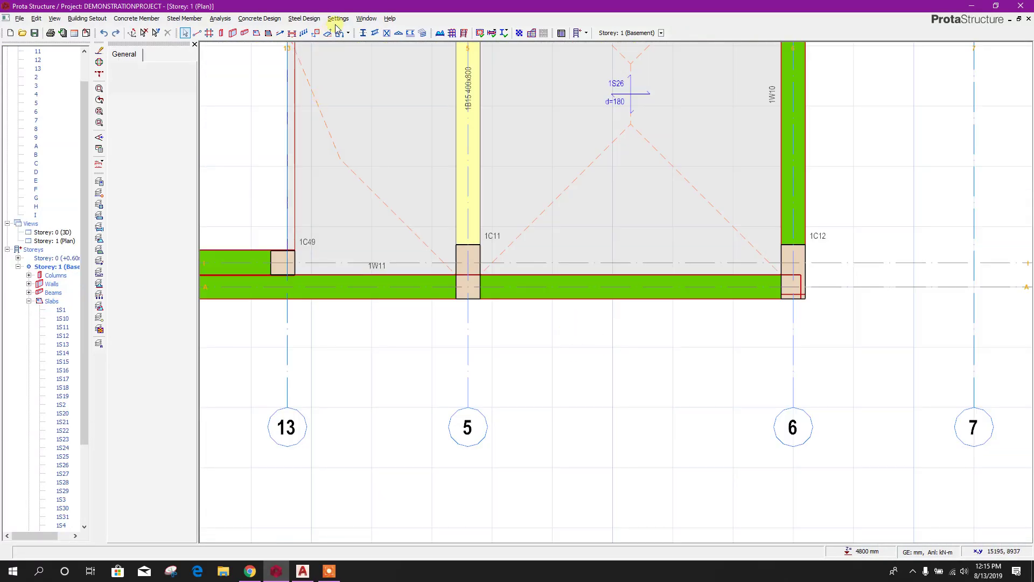
pyautogui.click(348, 34)
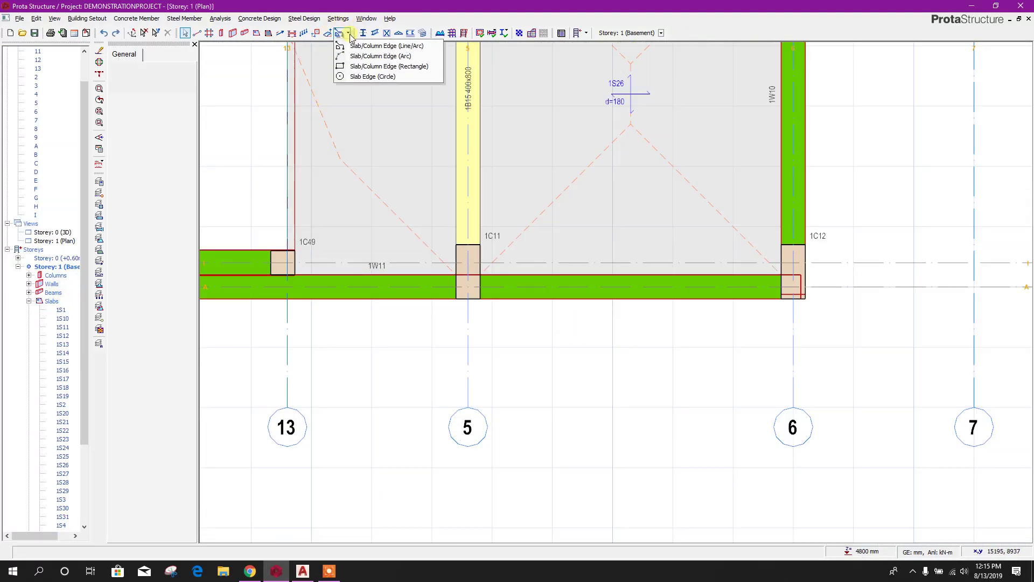
pyautogui.click(404, 46)
pyautogui.click(456, 299)
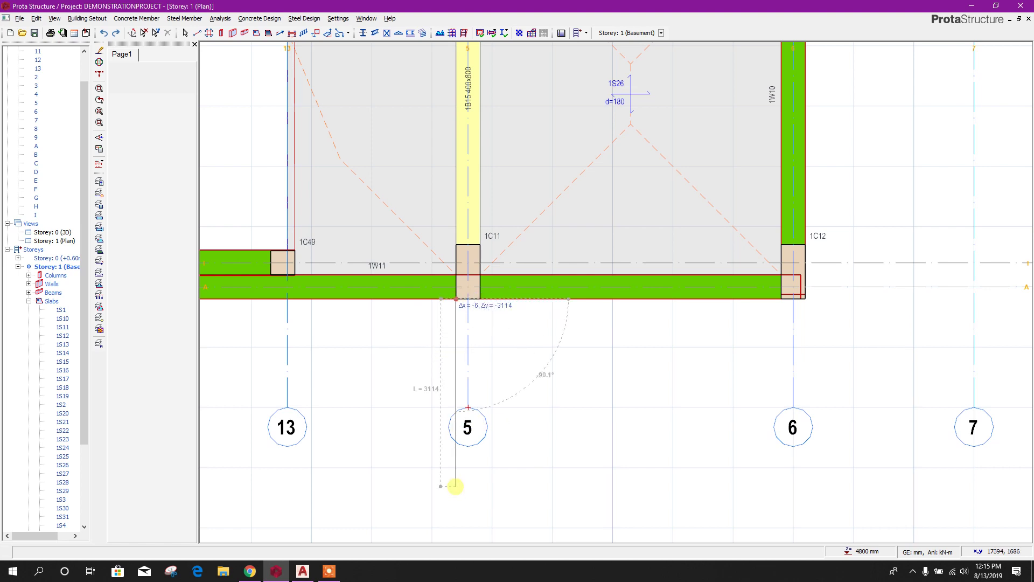
pyautogui.moveTo(455, 486)
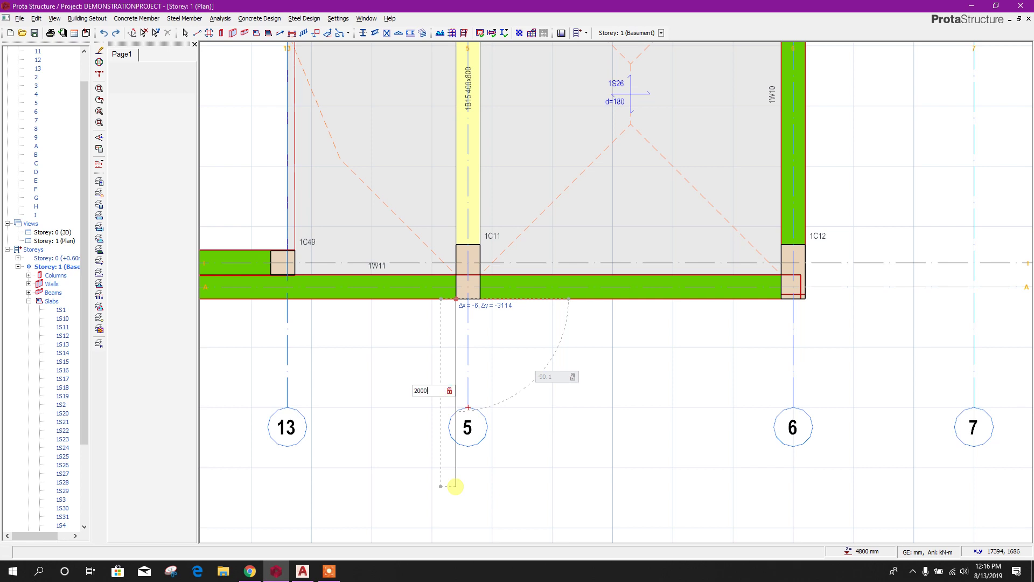
pyautogui.press('Tab')
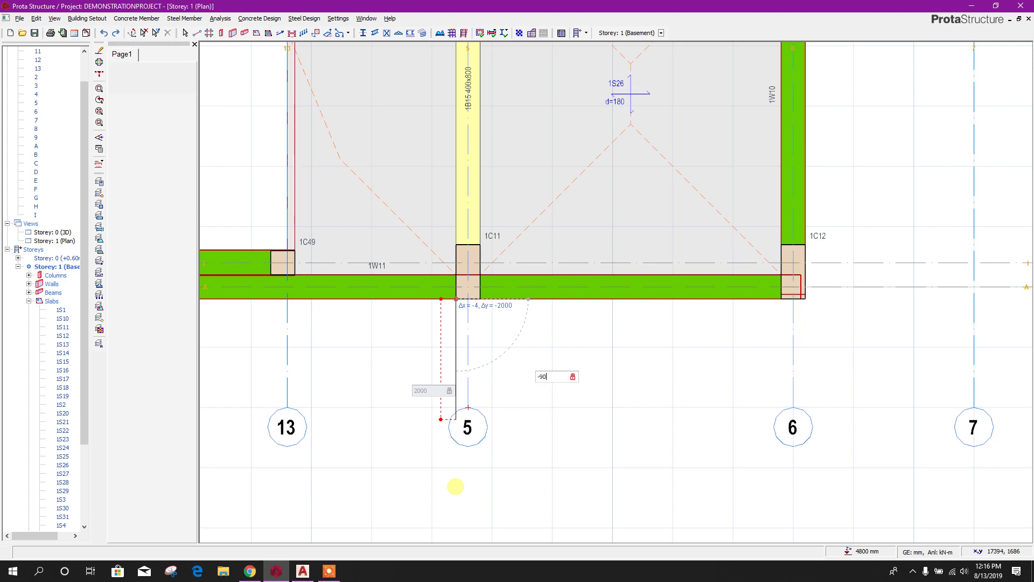
pyautogui.press('Return')
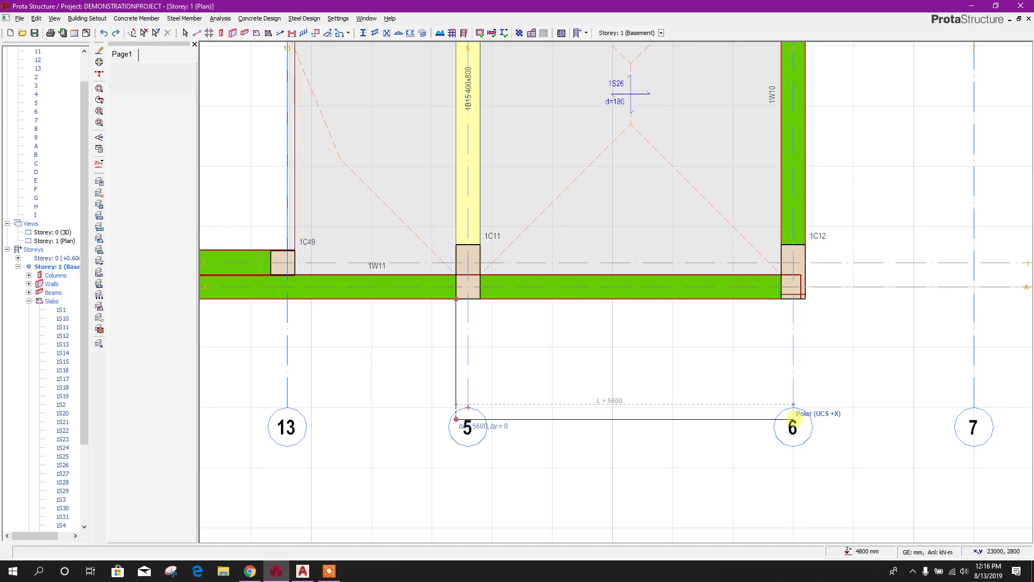
# - Continue the edge 4000 mm at 0°, close it back on wall 1W11, and finish
pyautogui.press('Tab')
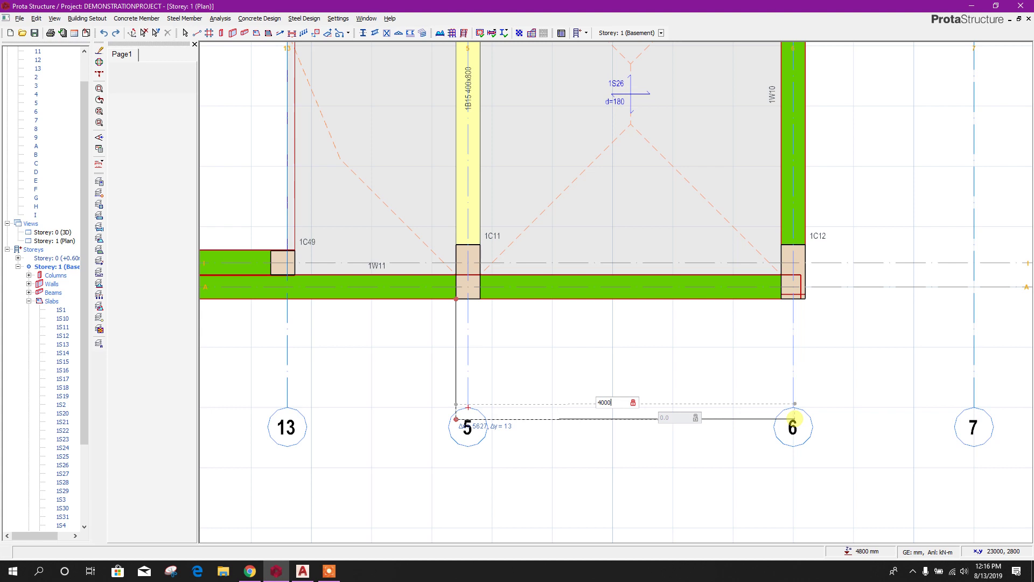
pyautogui.write('4000')
pyautogui.press('Tab')
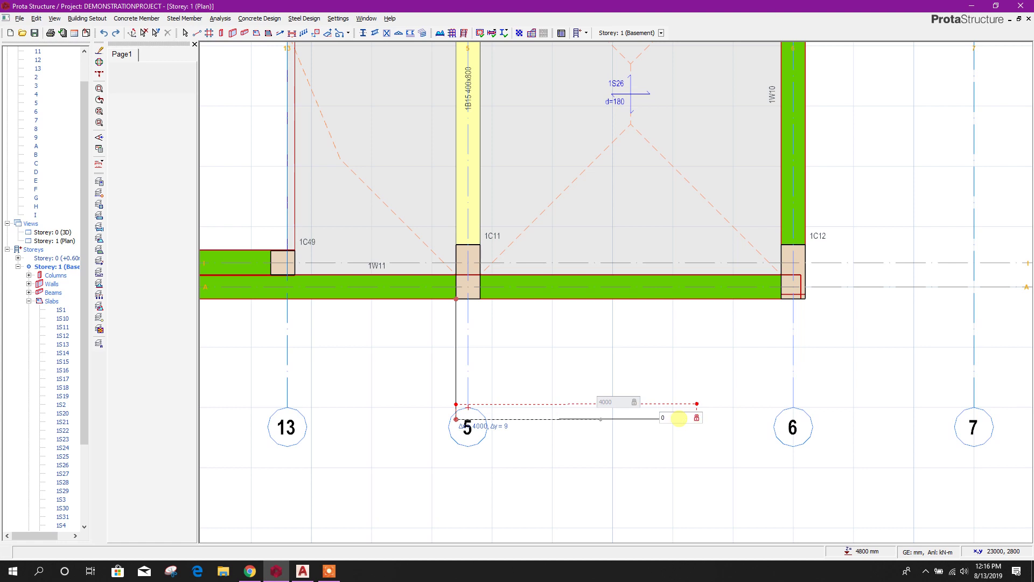
pyautogui.press('Return')
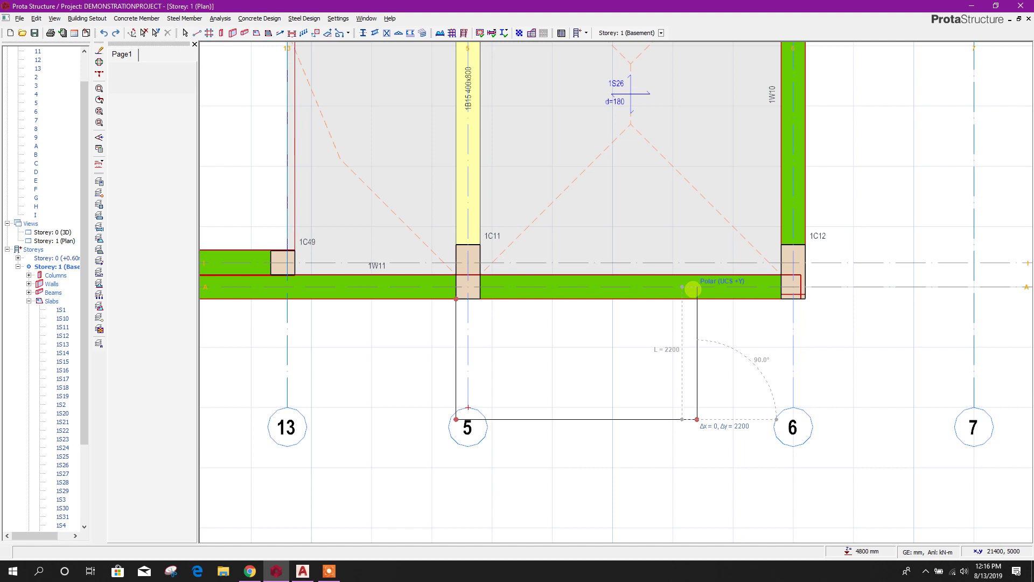
pyautogui.click(698, 286)
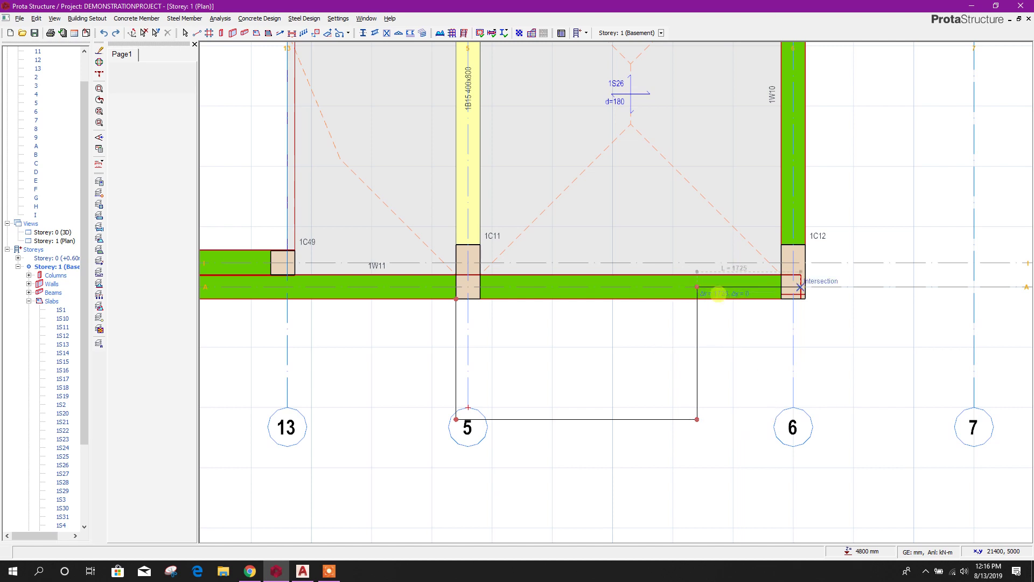
pyautogui.rightClick(750, 334)
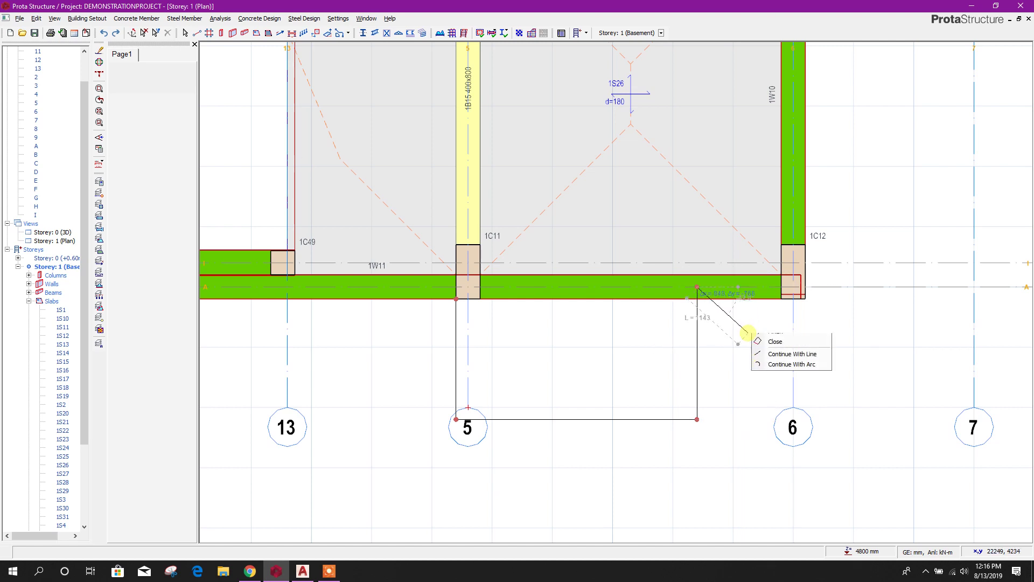
pyautogui.click(773, 340)
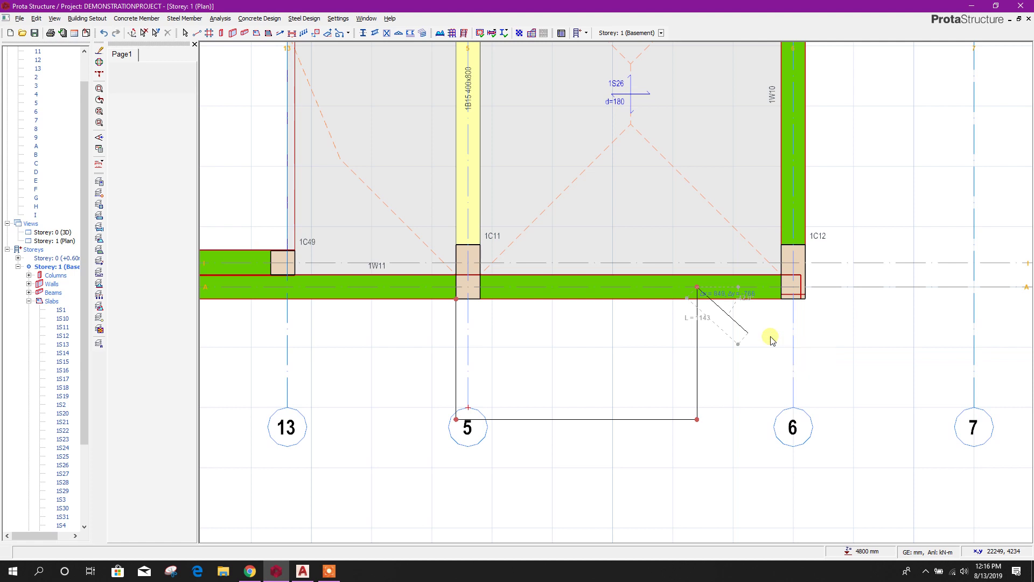
pyautogui.click(458, 319)
pyautogui.scroll(2, 457, 319)
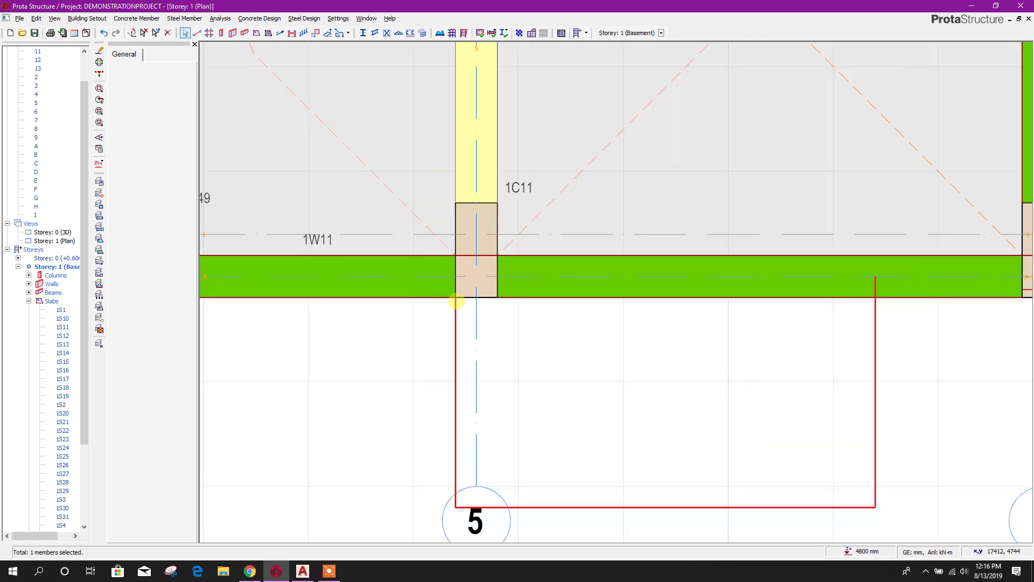
pyautogui.scroll(-2, 457, 326)
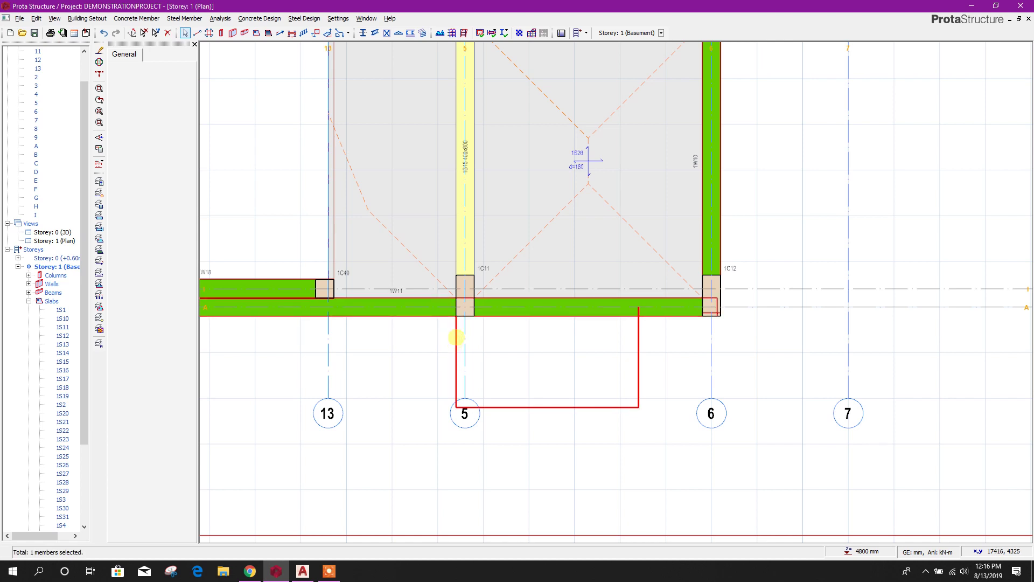
pyautogui.click(348, 33)
pyautogui.click(366, 46)
pyautogui.scroll(5, 446, 341)
pyautogui.click(479, 259)
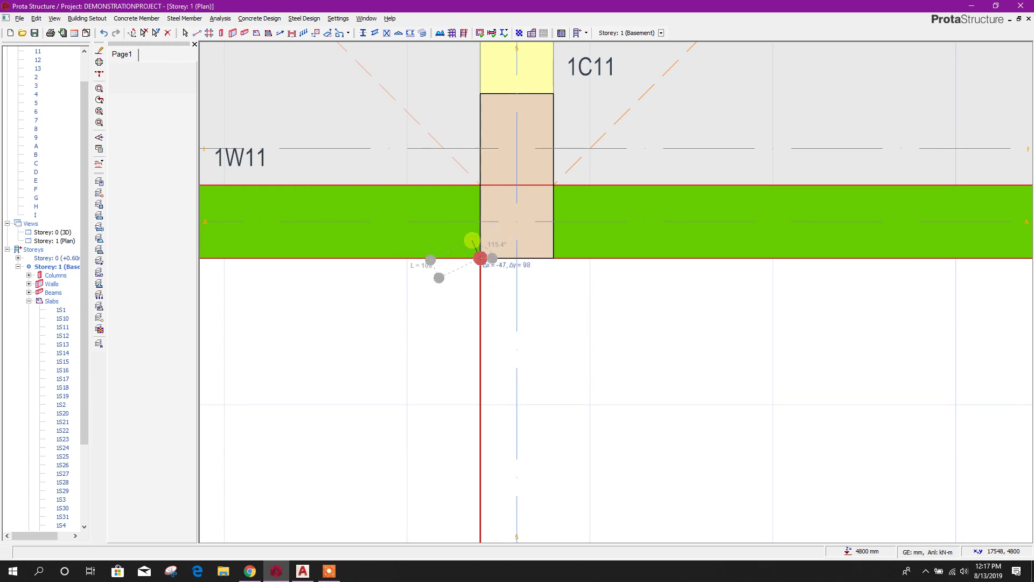
pyautogui.rightClick(480, 223)
pyautogui.click(506, 231)
pyautogui.scroll(-3, 464, 321)
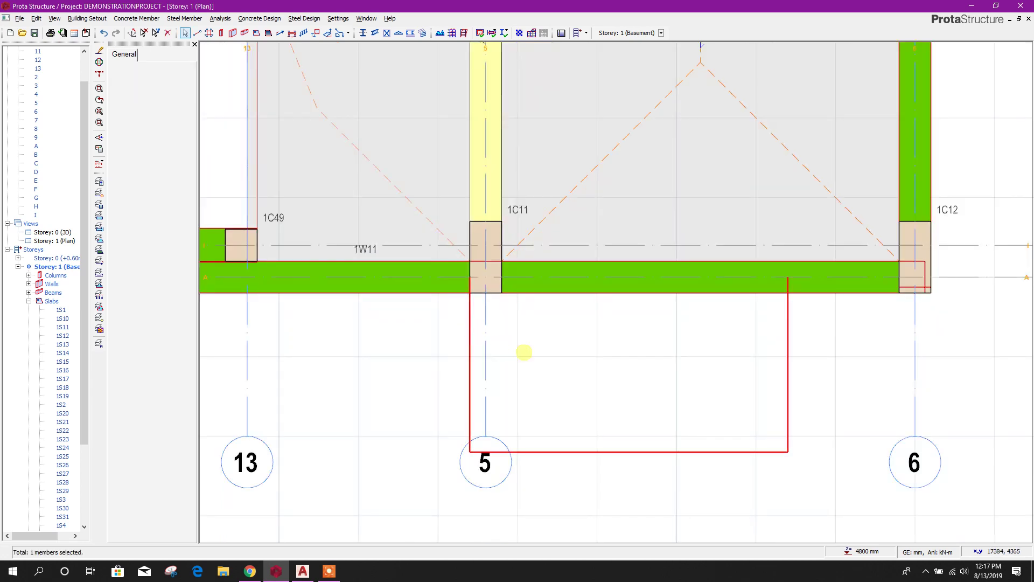
pyautogui.scroll(-3, 533, 355)
pyautogui.scroll(2, 587, 380)
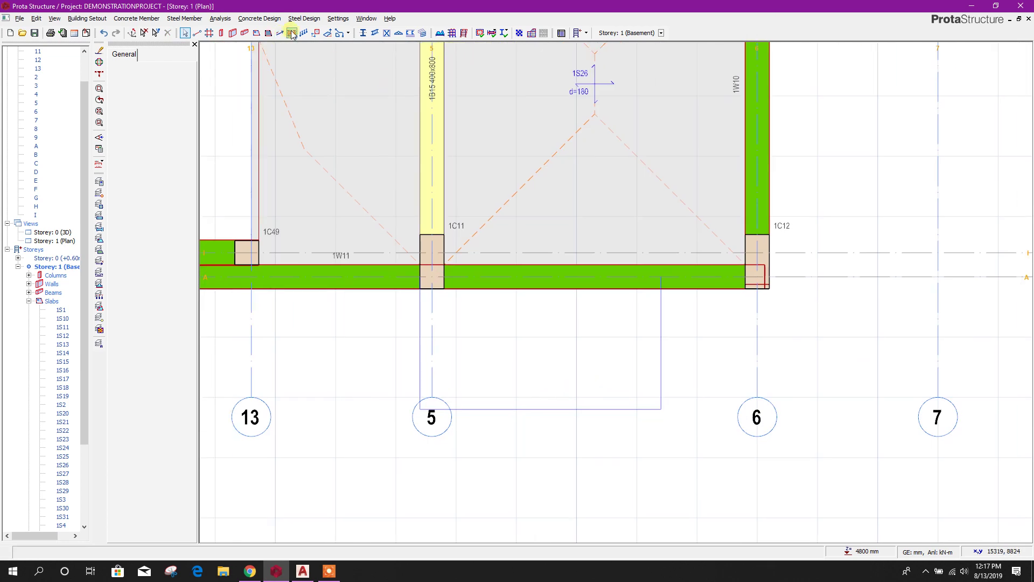
# - Insert a slab in the beam-bounded region below the 5–A corner
pyautogui.click(256, 33)
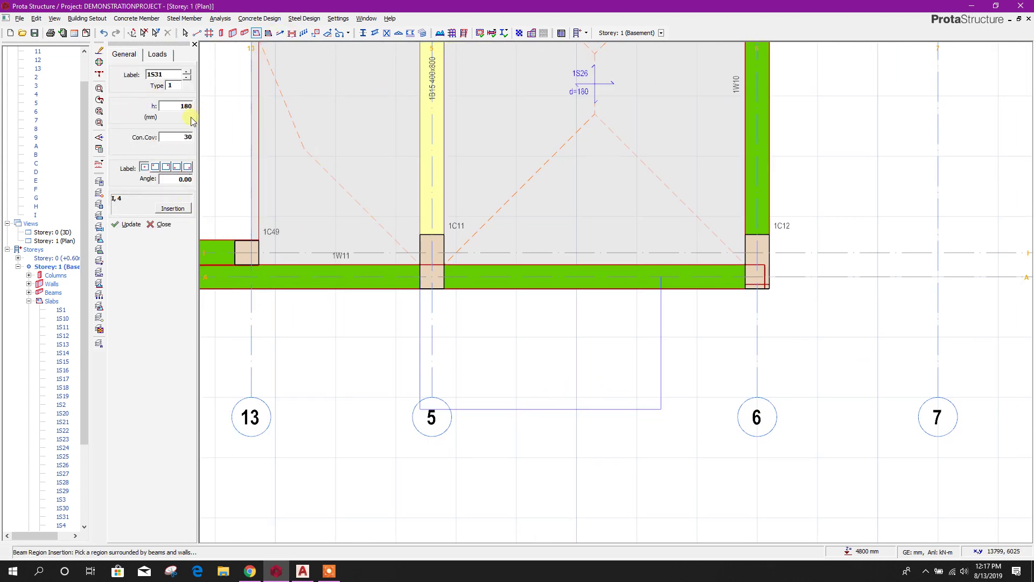
pyautogui.click(505, 349)
pyautogui.rightClick(674, 436)
pyautogui.scroll(-3, 586, 450)
pyautogui.scroll(2, 598, 450)
pyautogui.scroll(1, 614, 409)
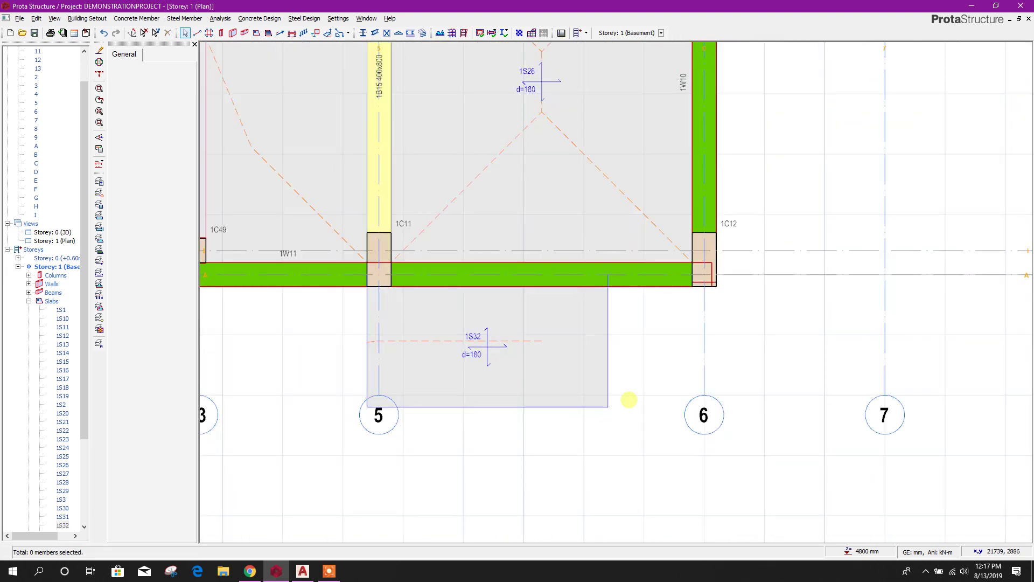
pyautogui.scroll(-3, 566, 409)
pyautogui.scroll(1, 567, 431)
# - Select the stray slab, filter the selection to Slabs only, and delete it
pyautogui.moveTo(618, 434); pyautogui.dragTo(441, 356)
pyautogui.rightClick(544, 434)
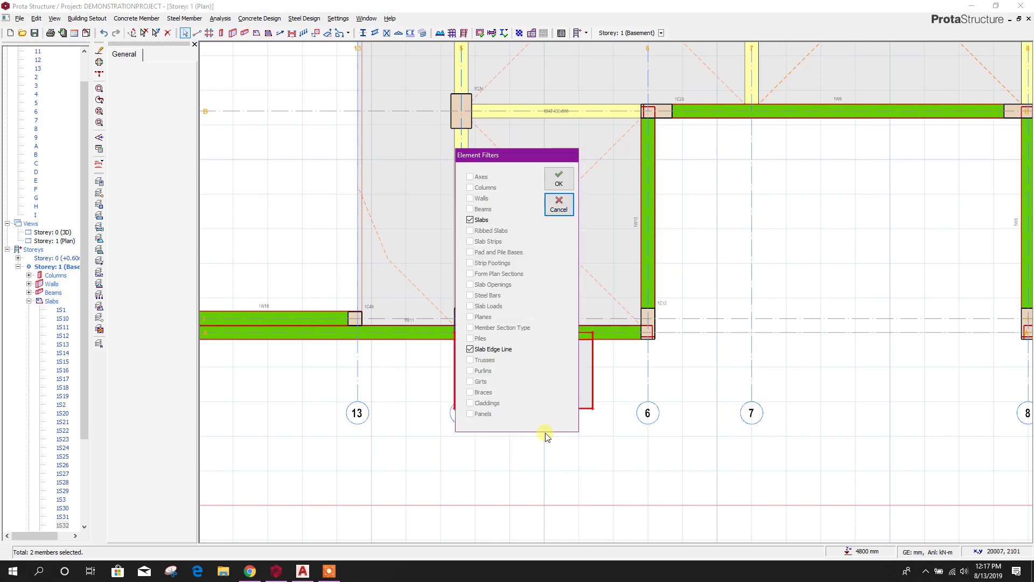
pyautogui.click(558, 179)
pyautogui.press('Delete')
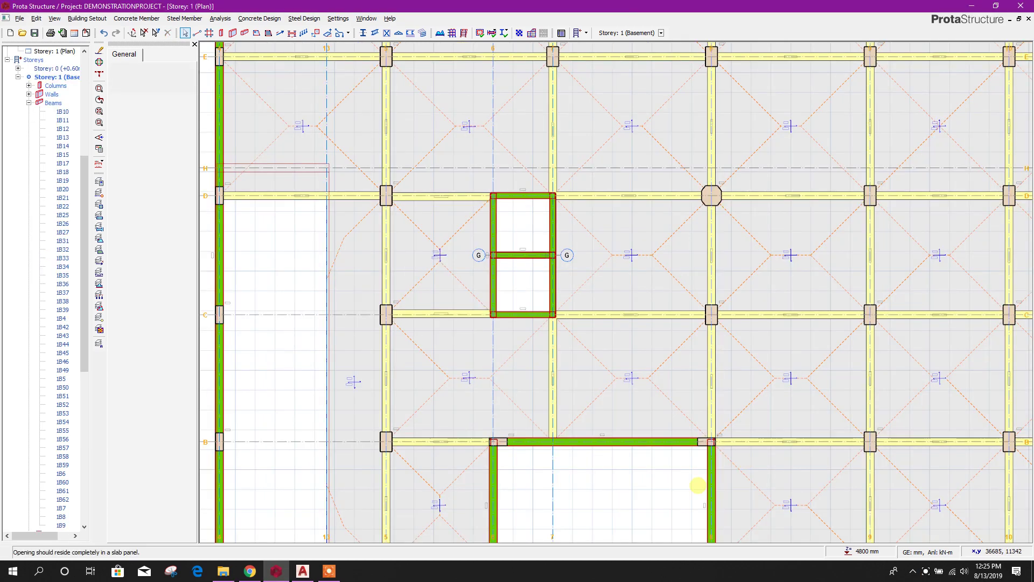
pyautogui.scroll(-3, 610, 422)
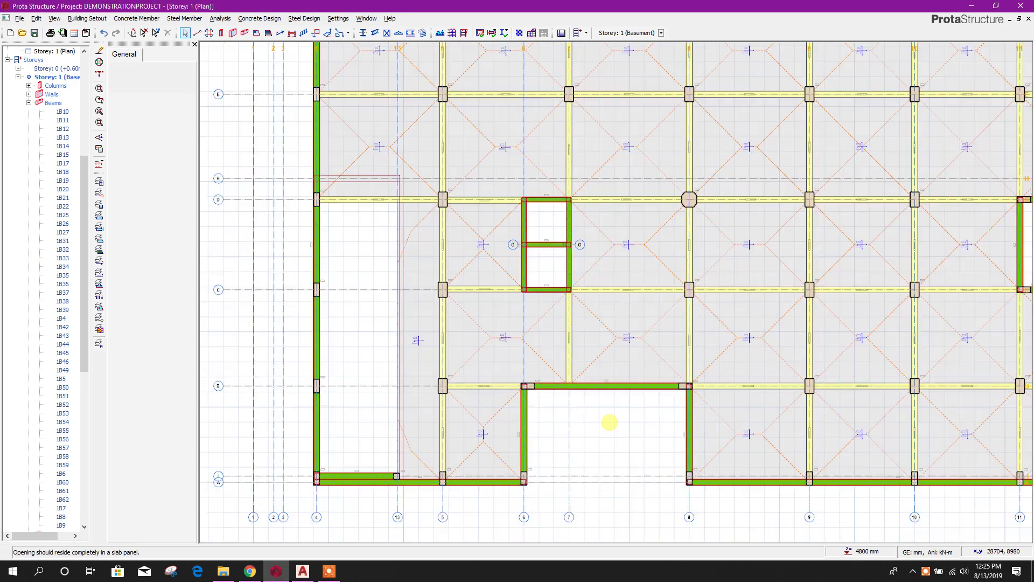
pyautogui.click(272, 63)
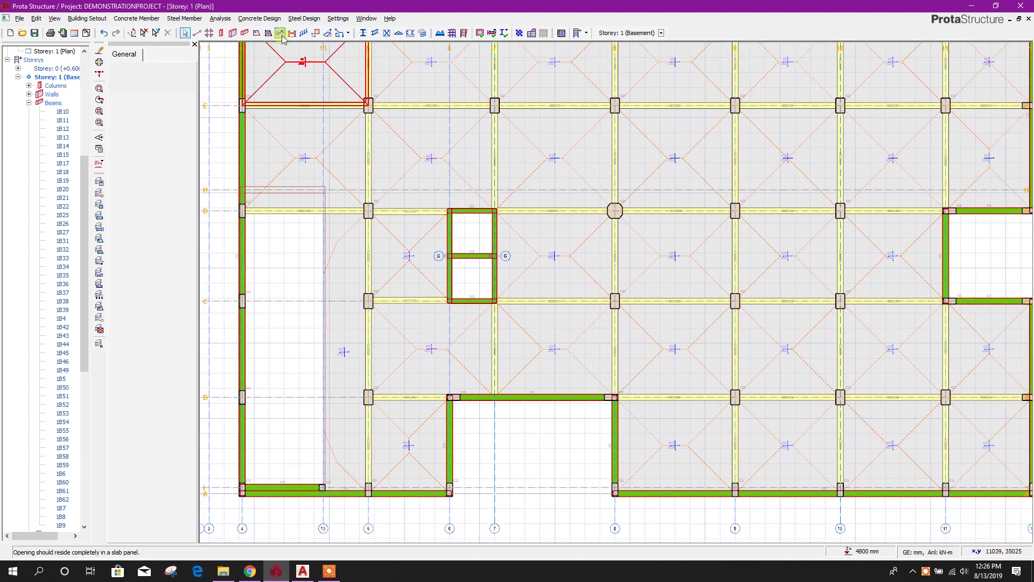
# - Begin placing a slab hole, then bring up the AutoCAD drawing of the opening for reference
pyautogui.click(316, 34)
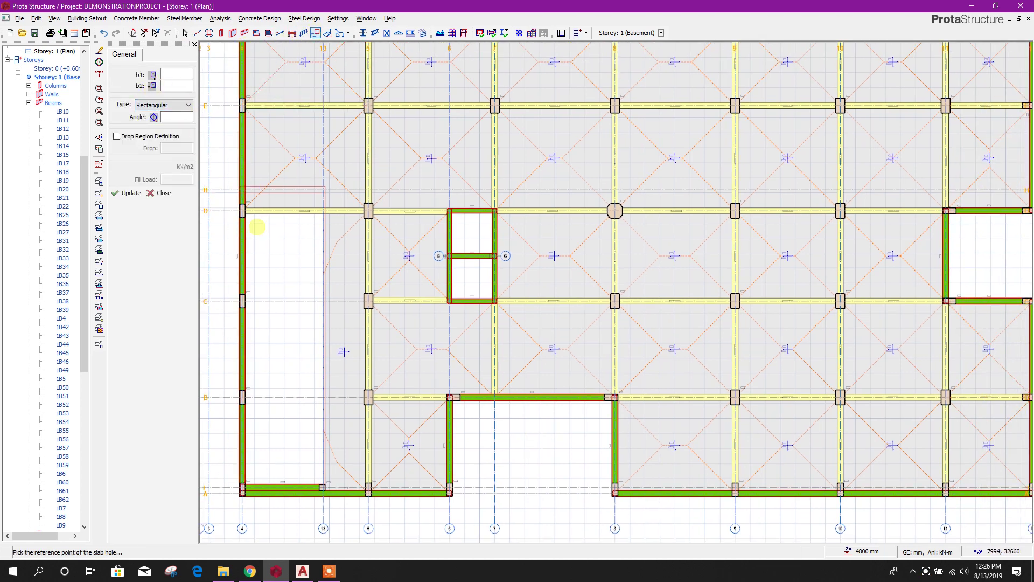
pyautogui.scroll(2, 422, 392)
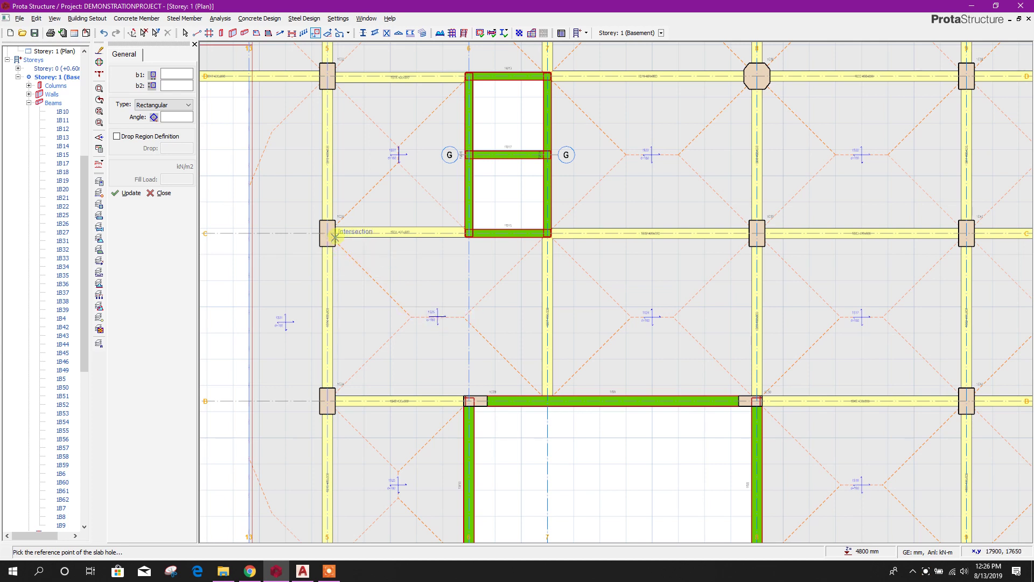
pyautogui.click(303, 571)
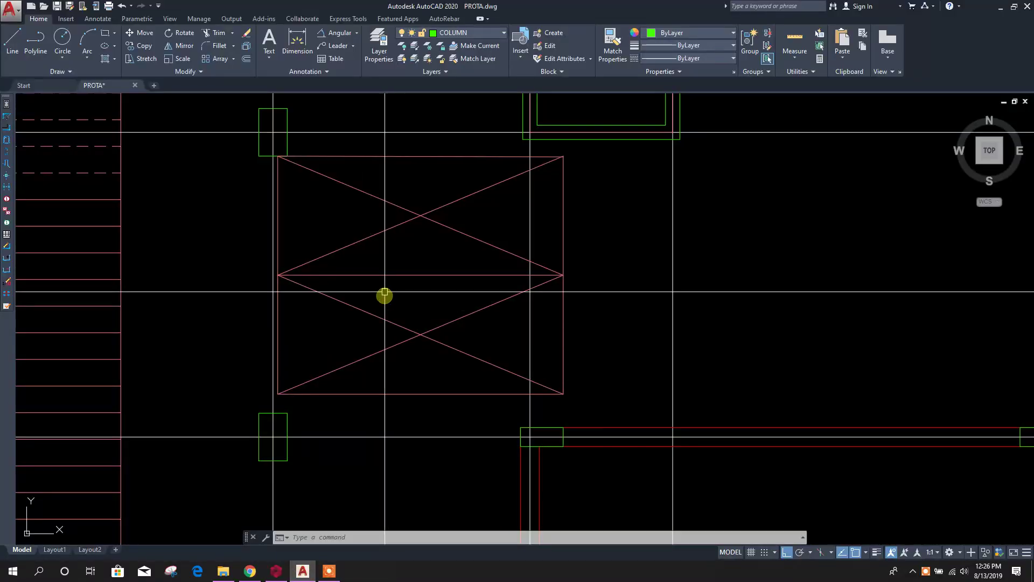
# - Draw a diagonal line from the column corner to the rectangle's lower-right corner
pyautogui.click(12, 41)
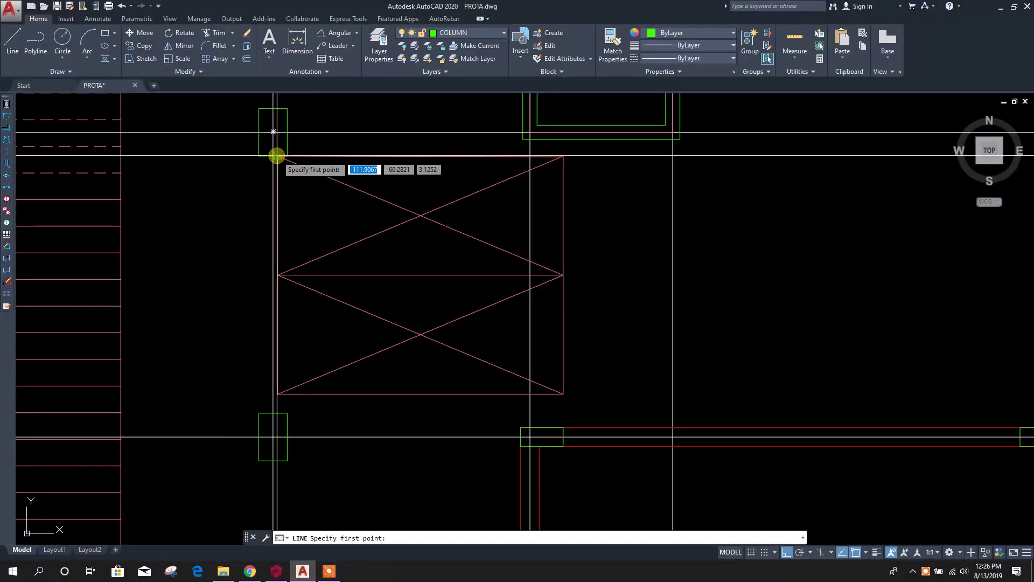
pyautogui.click(276, 156)
pyautogui.click(562, 393)
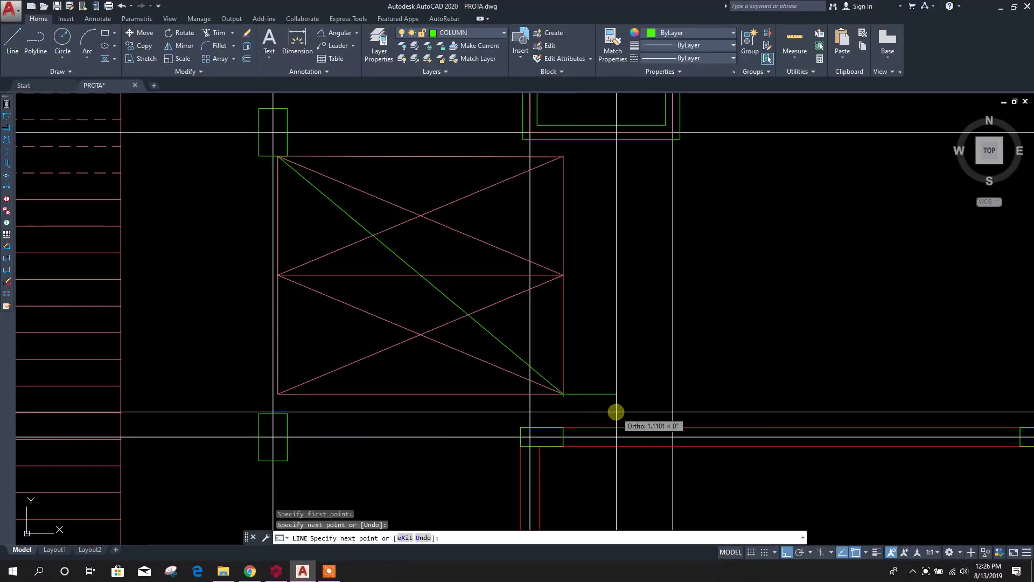
pyautogui.press('Escape')
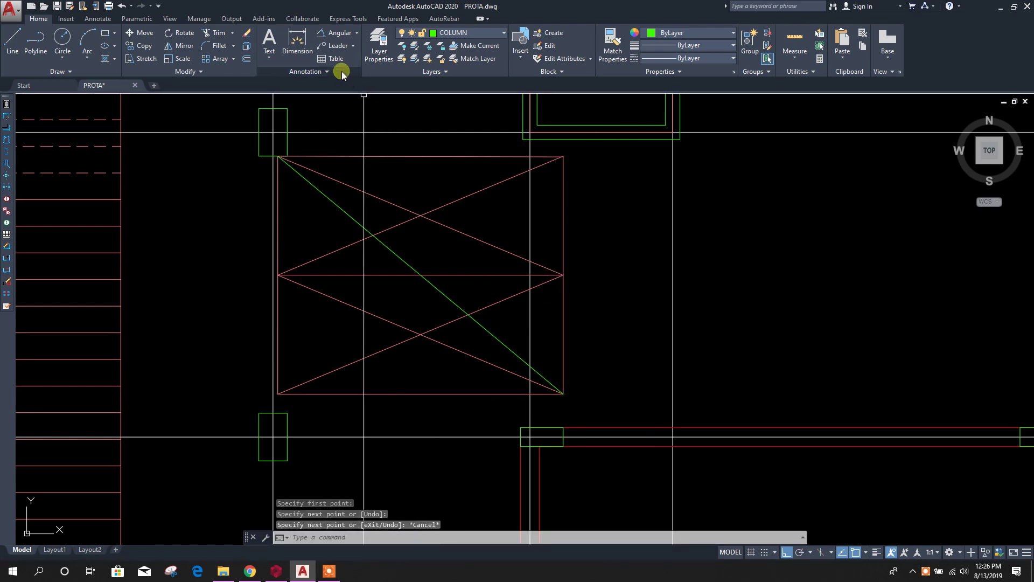
# - Measure the diagonal's true length with an aligned dimension, giving 7.81
pyautogui.click(356, 32)
pyautogui.click(351, 58)
pyautogui.press('Return')
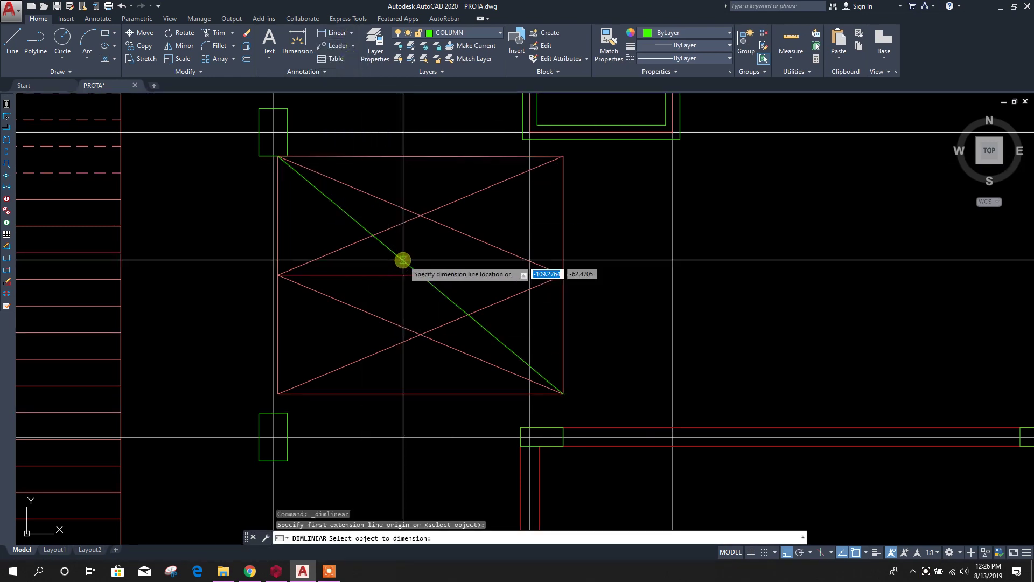
pyautogui.click(405, 269)
pyautogui.scroll(3, 409, 269)
pyautogui.press('Escape')
pyautogui.click(351, 32)
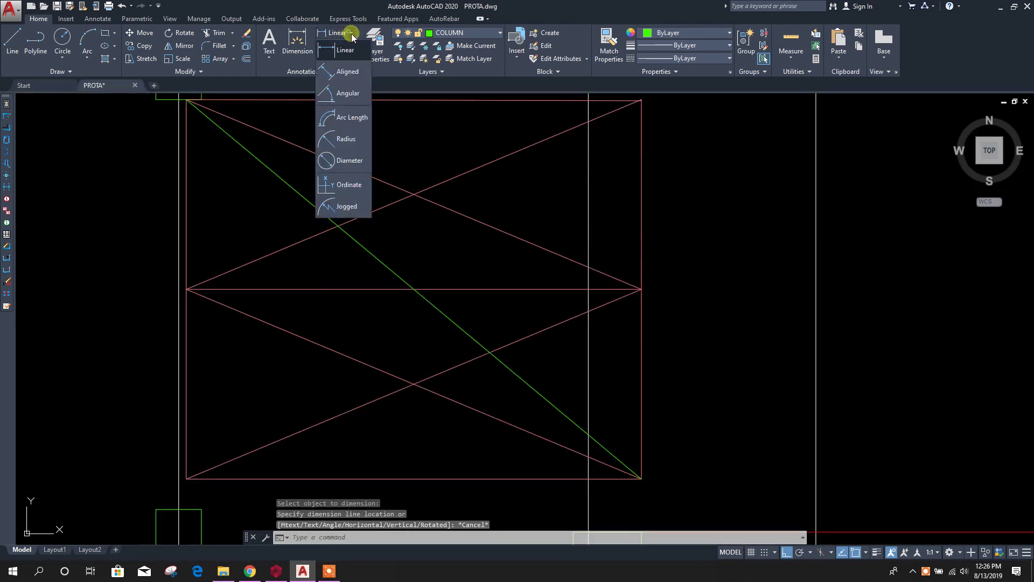
pyautogui.click(345, 75)
pyautogui.press('Return')
pyautogui.click(409, 279)
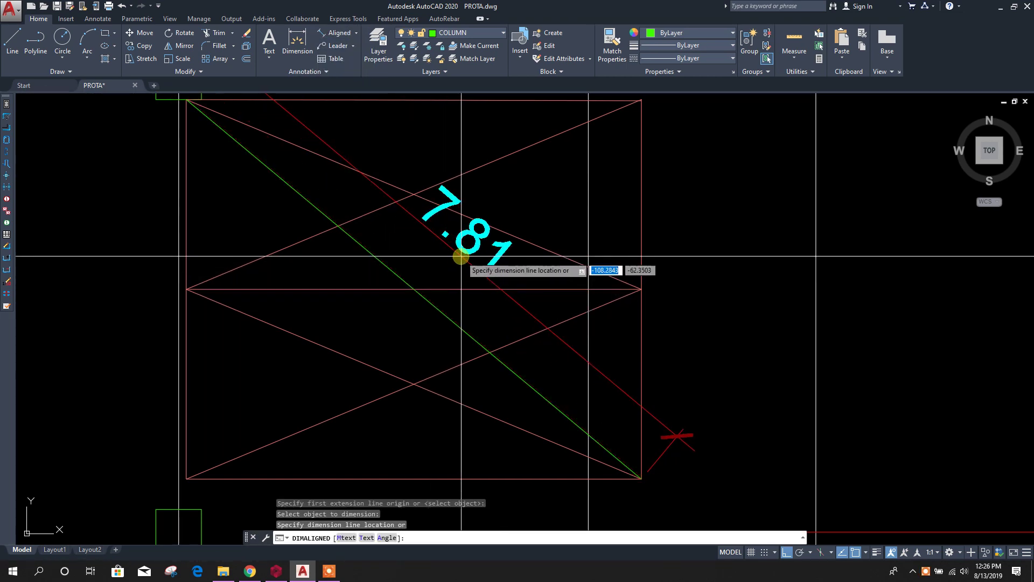
pyautogui.press('Escape')
pyautogui.moveTo(458, 258); pyautogui.dragTo(450, 300, button='middle')
# - Measure the 39.66° angle between the diagonal and the rectangle's top edge
pyautogui.click(356, 34)
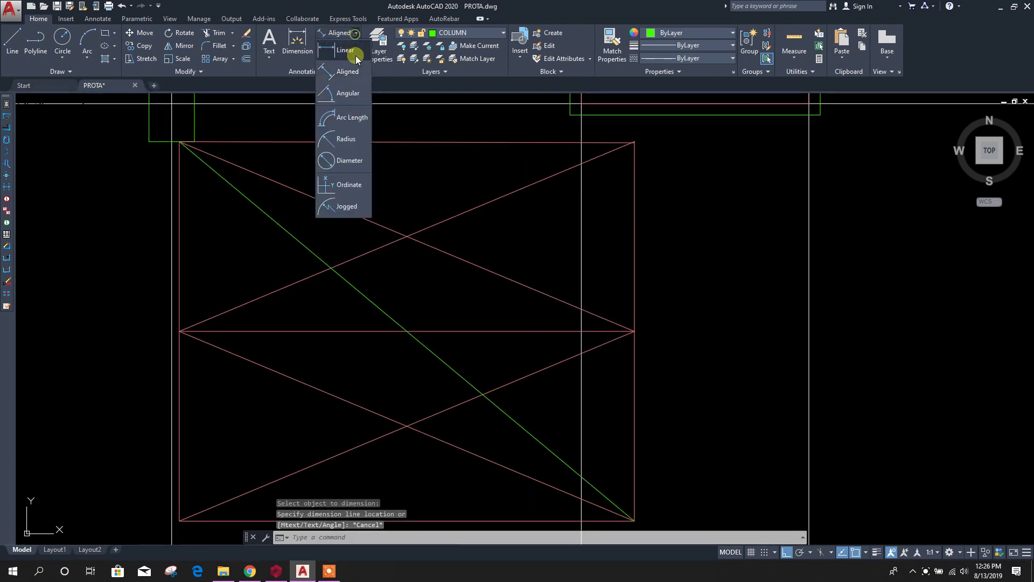
pyautogui.click(348, 87)
pyautogui.click(238, 189)
pyautogui.click(261, 142)
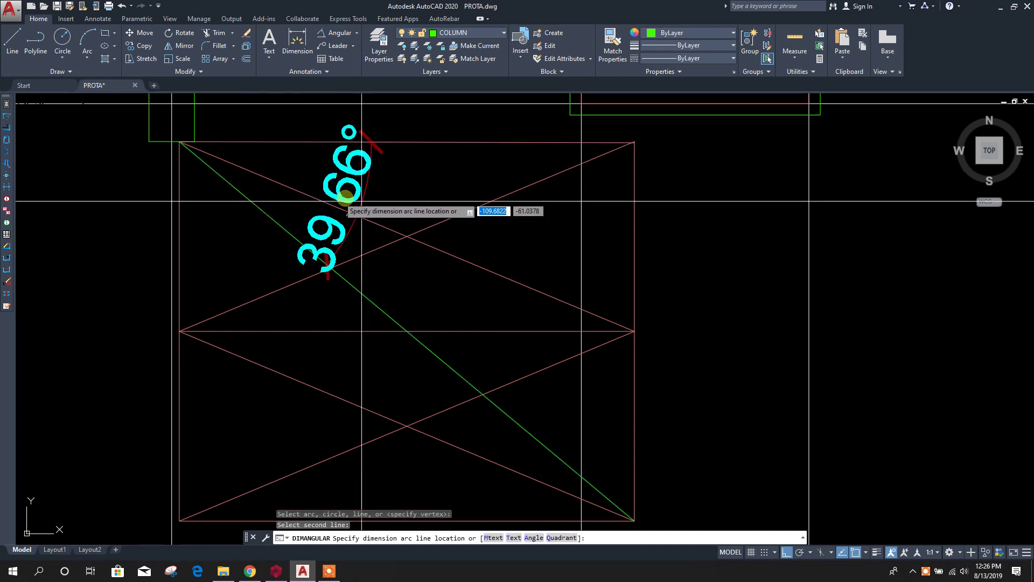
pyautogui.press('Escape')
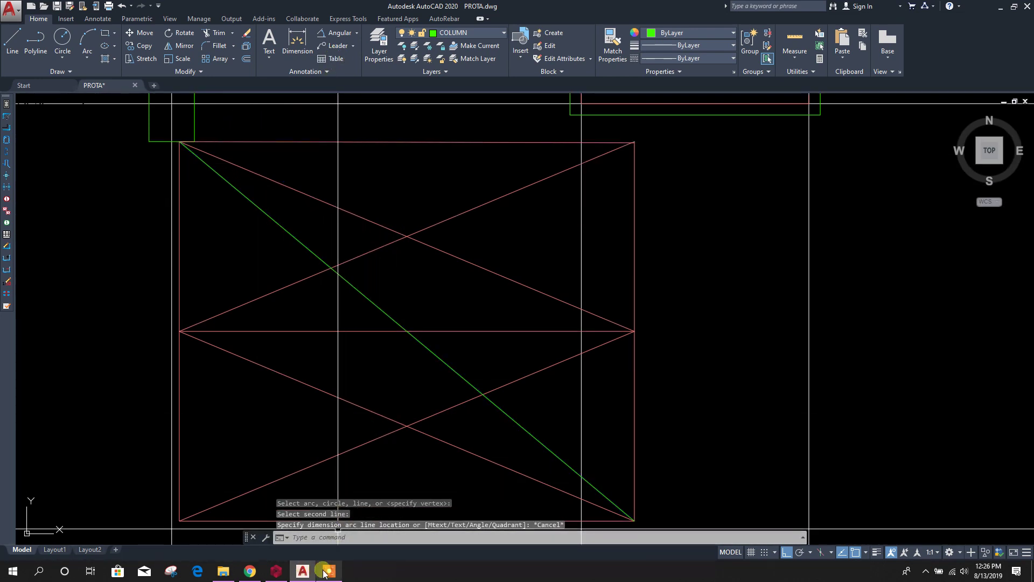
pyautogui.click(276, 571)
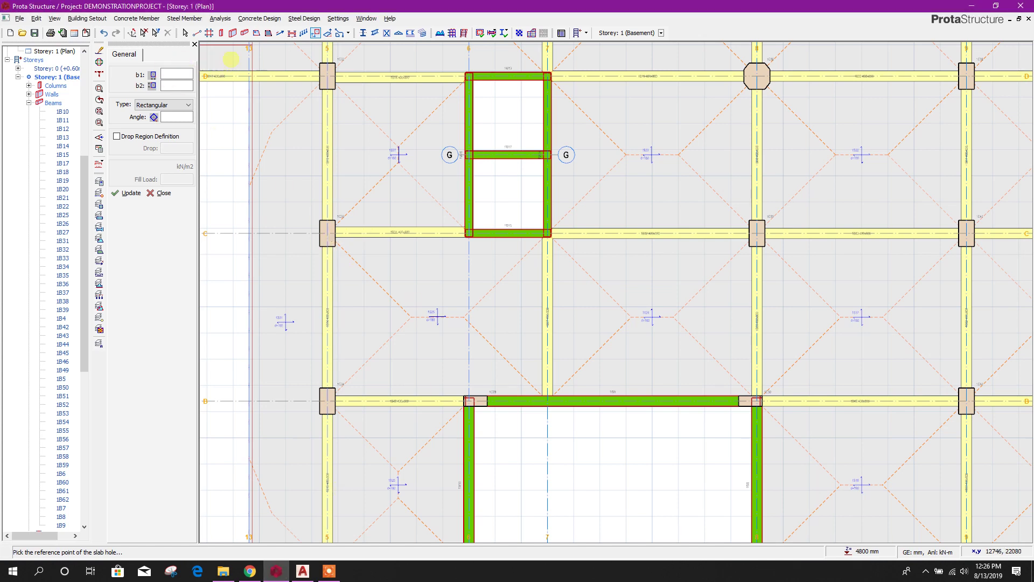
# - Place the slab opening from column 1C33's corner with diagonal 7810 at angle -36.66
pyautogui.scroll(1, 337, 264)
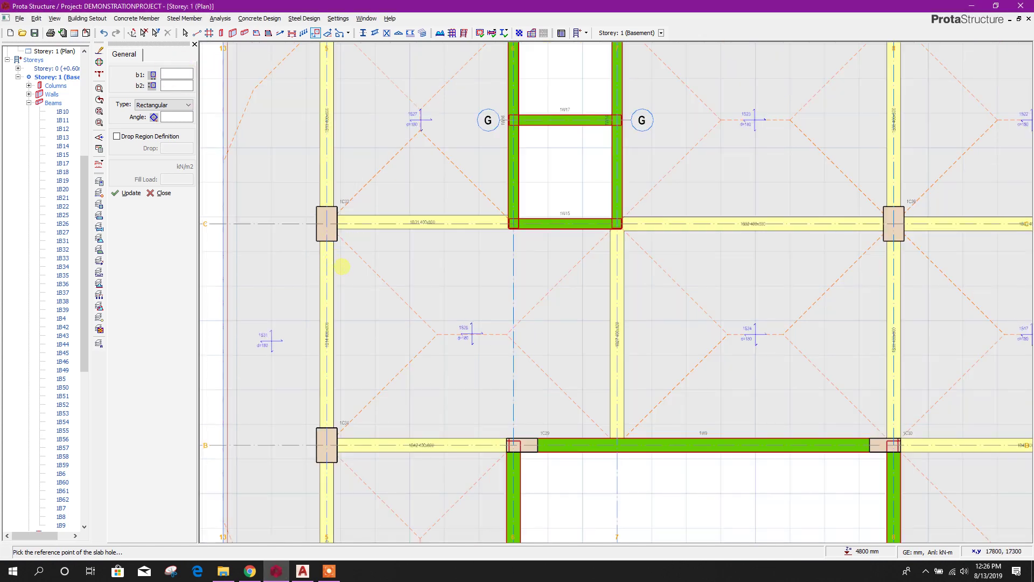
pyautogui.click(304, 572)
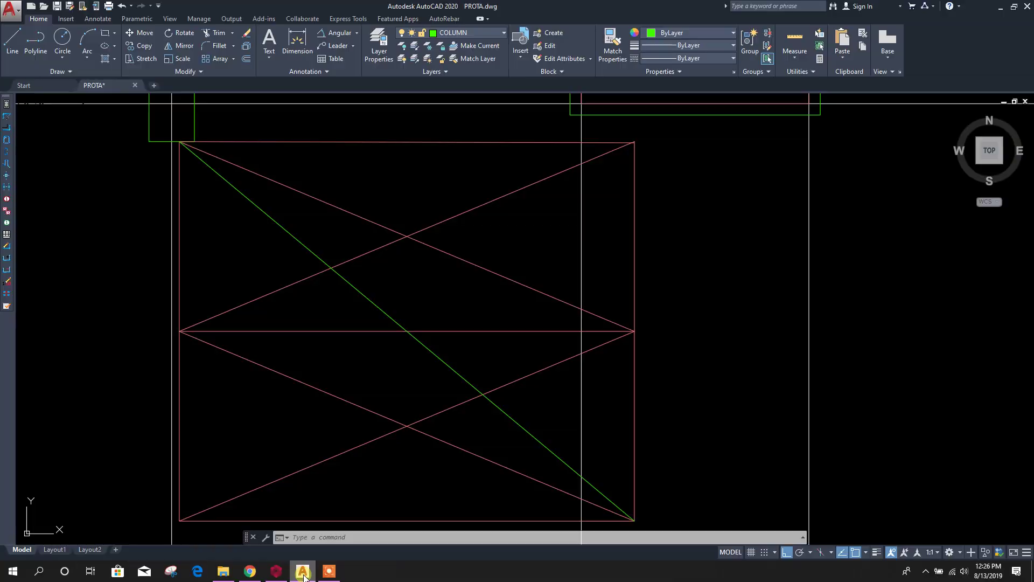
pyautogui.click(303, 573)
pyautogui.click(333, 224)
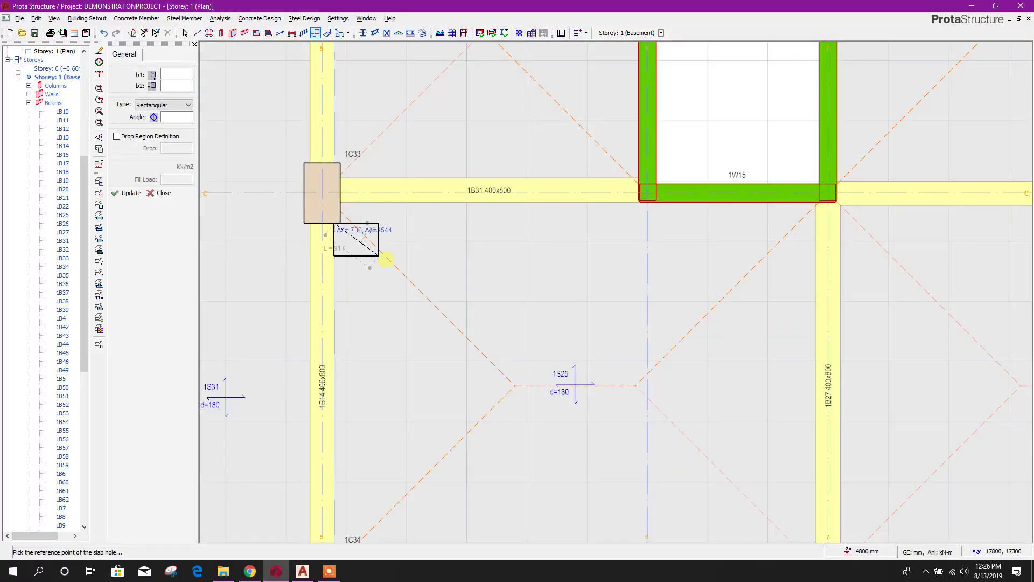
pyautogui.moveTo(677, 455); pyautogui.dragTo(649, 401, button='middle')
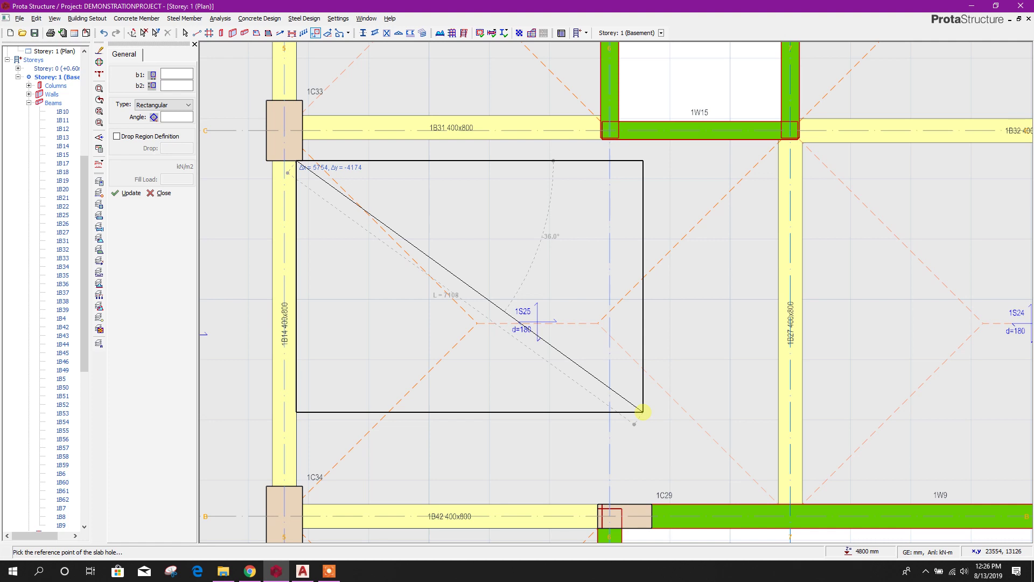
pyautogui.press('Tab')
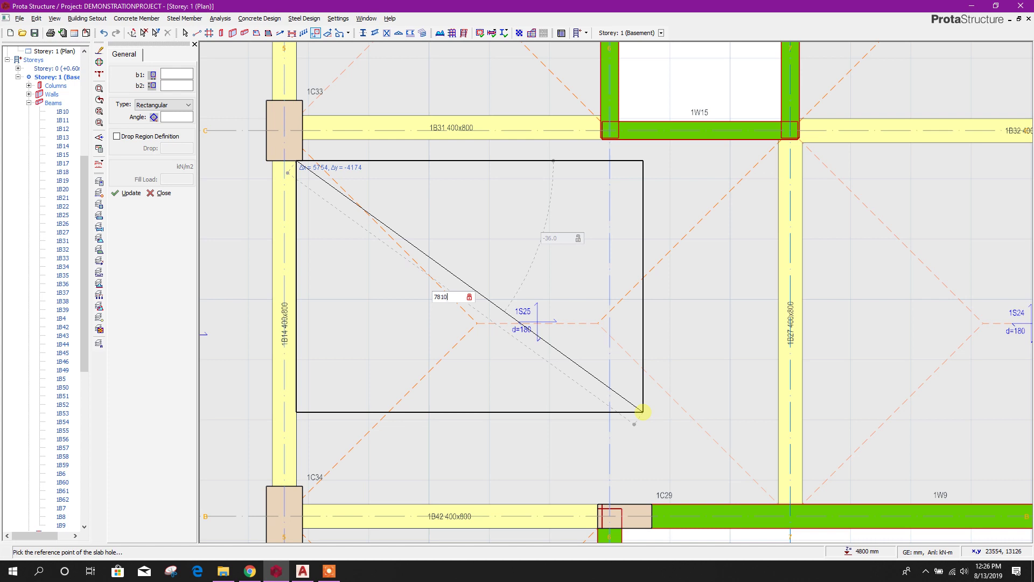
pyautogui.press('Tab')
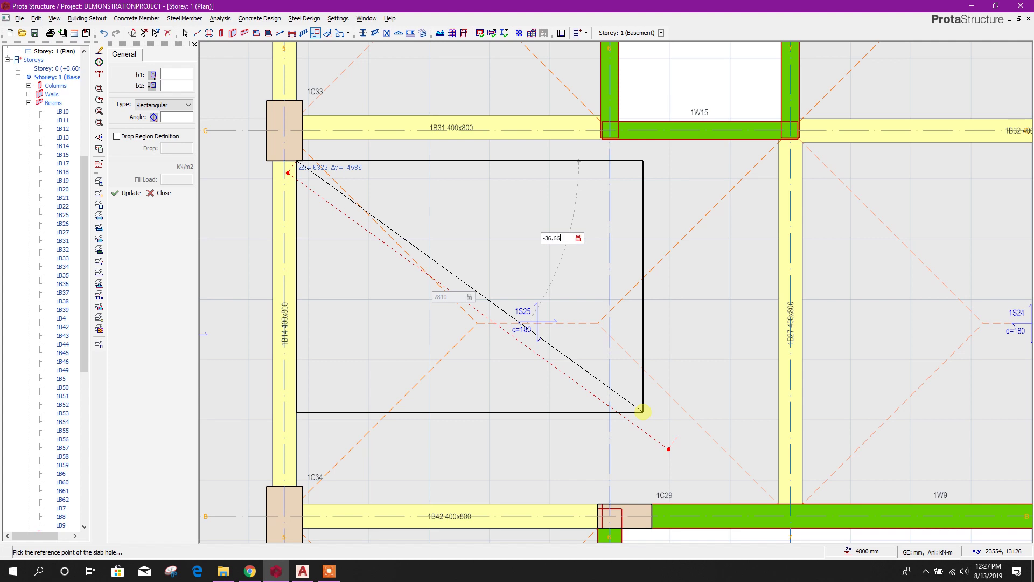
pyautogui.press('Return')
pyautogui.scroll(-3, 593, 342)
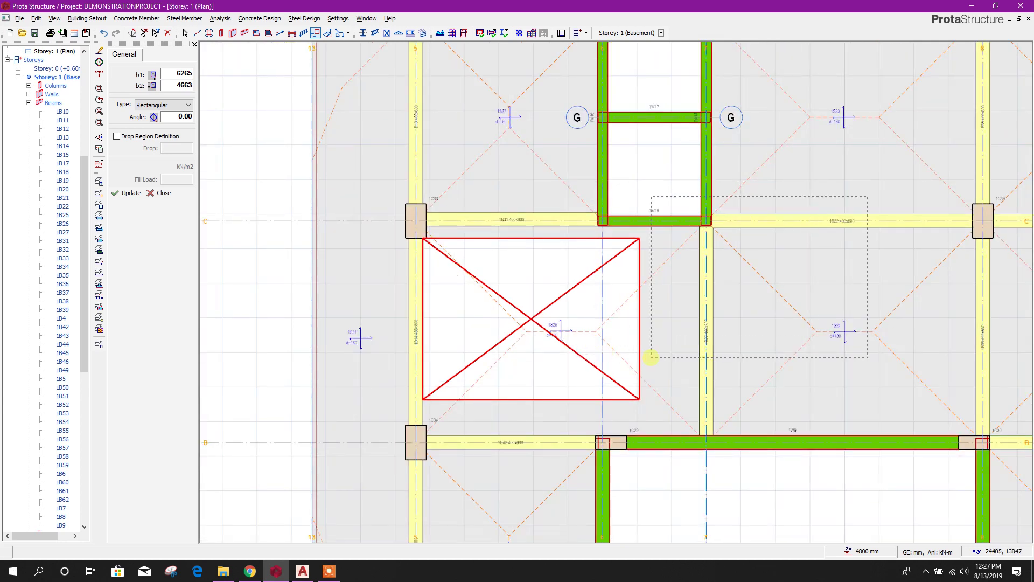
pyautogui.press('Escape')
# - Compare the placed opening against the AutoCAD outline
pyautogui.moveTo(598, 350); pyautogui.dragTo(584, 381, button='middle')
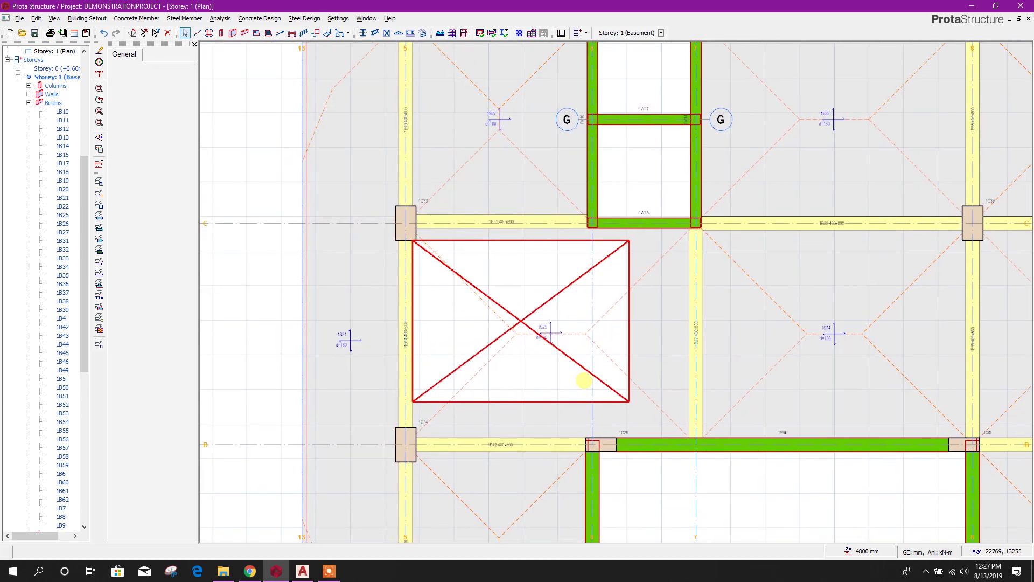
pyautogui.click(302, 571)
pyautogui.scroll(-2, 423, 302)
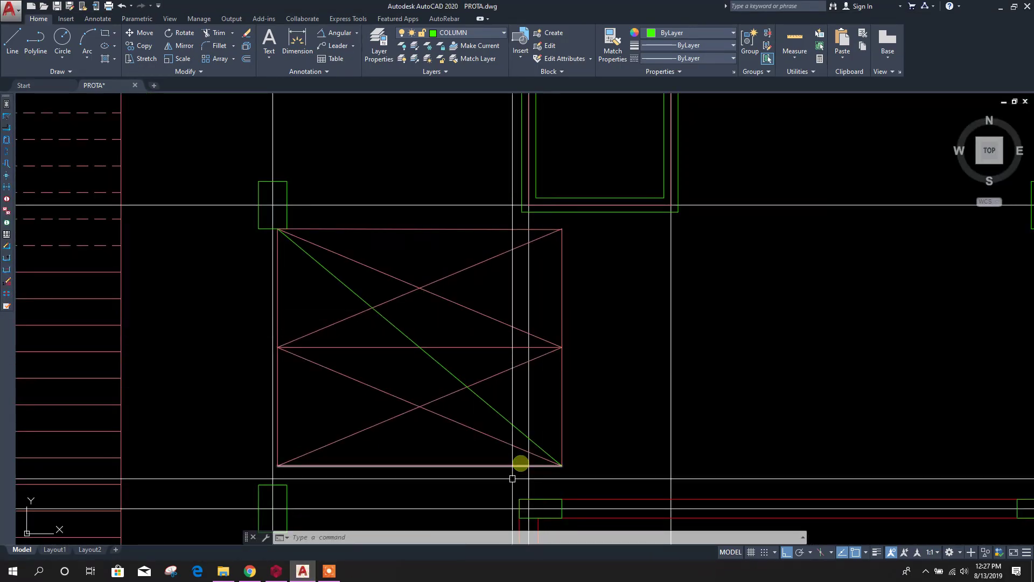
pyautogui.click(329, 571)
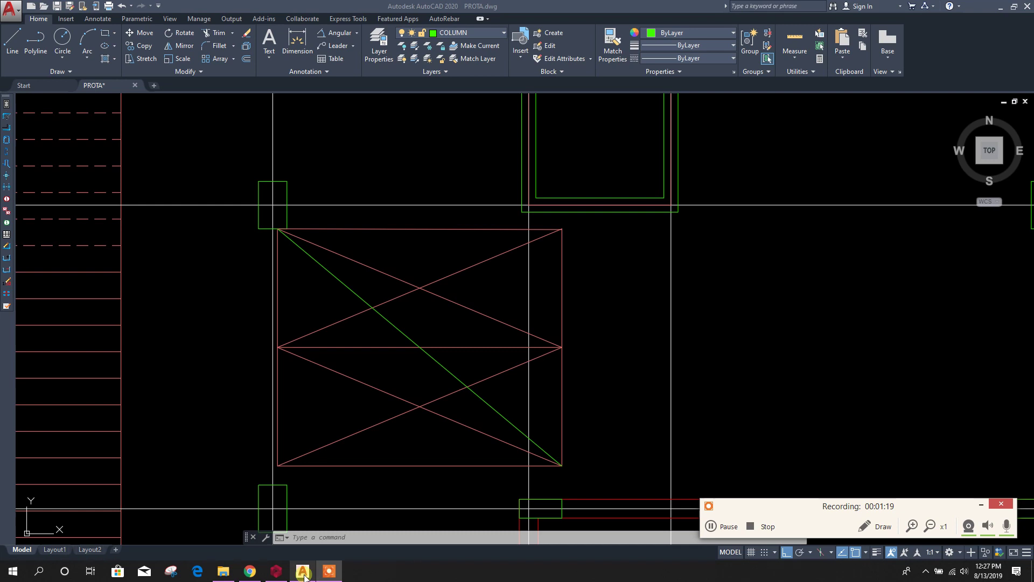
pyautogui.click(280, 574)
pyautogui.scroll(4, 582, 266)
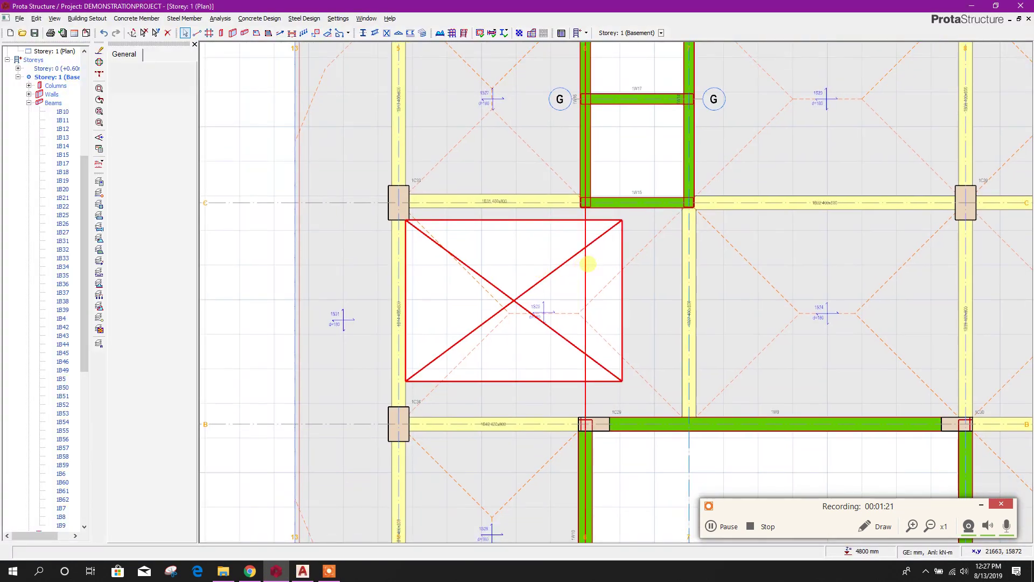
# - Move the slab opening 200 mm up from its corner, then undo the move
pyautogui.click(517, 207)
pyautogui.rightClick(516, 206)
pyautogui.click(544, 225)
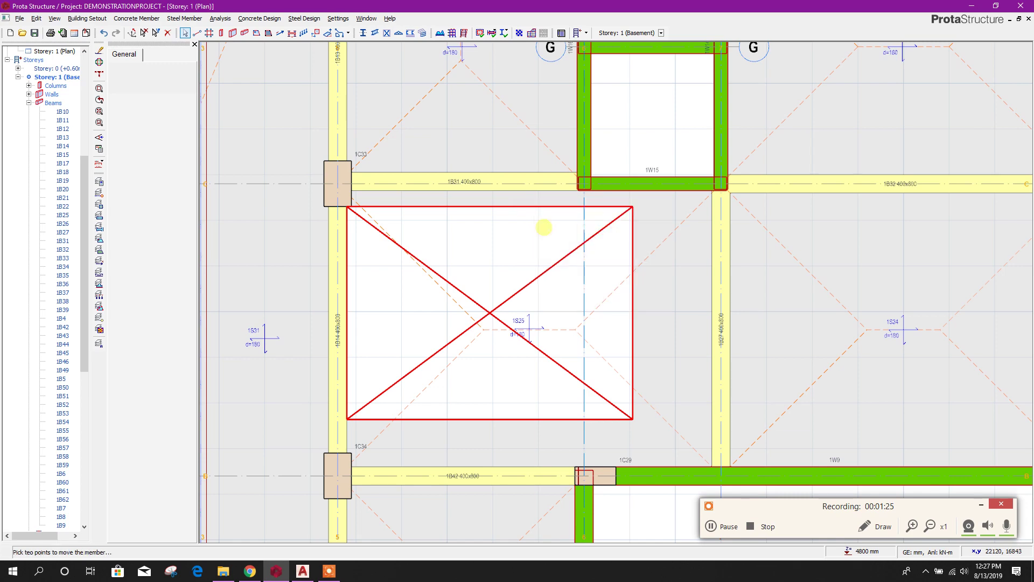
pyautogui.scroll(5, 358, 212)
pyautogui.click(283, 174)
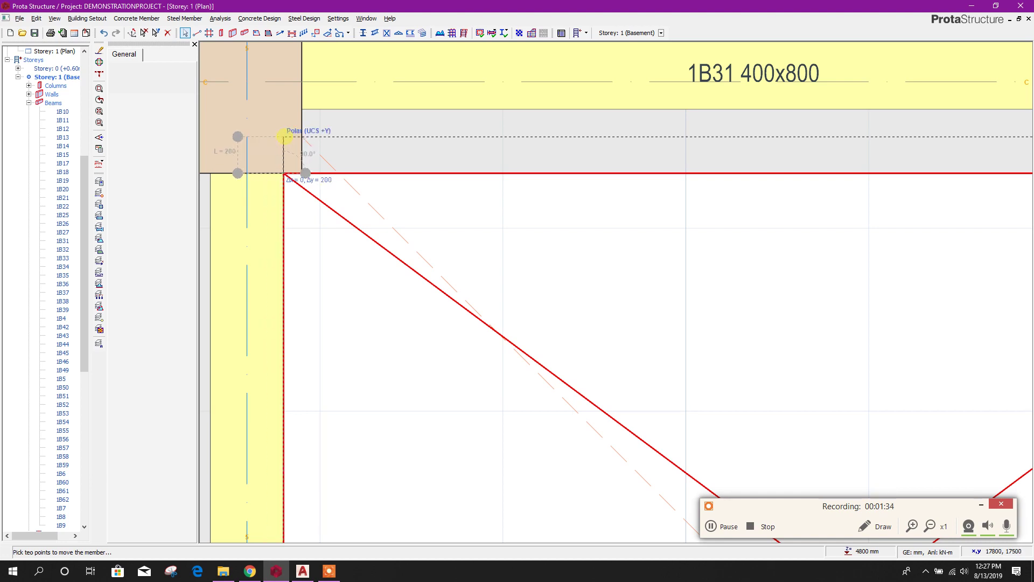
pyautogui.click(284, 136)
pyautogui.scroll(-5, 335, 240)
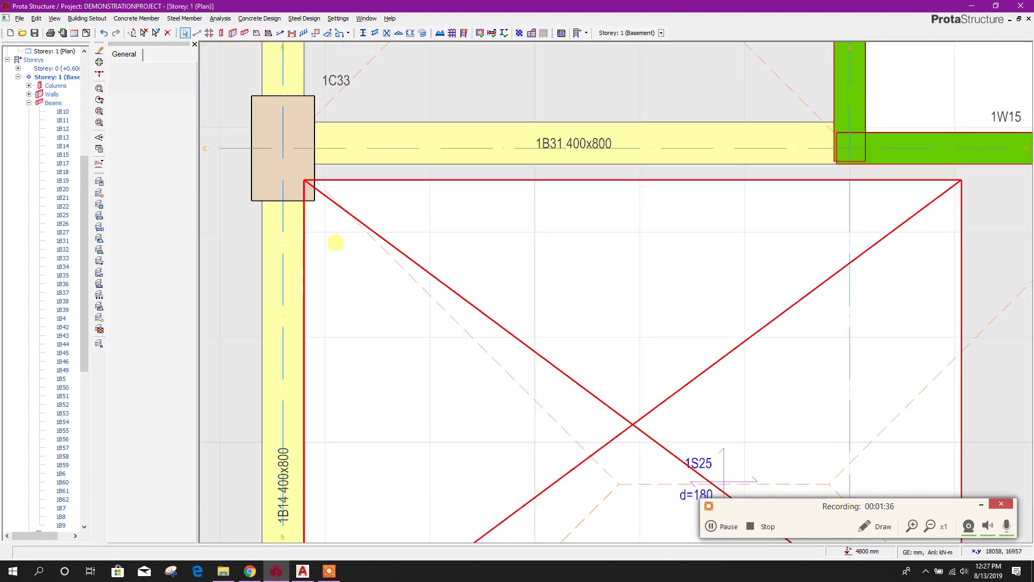
pyautogui.scroll(-3, 657, 281)
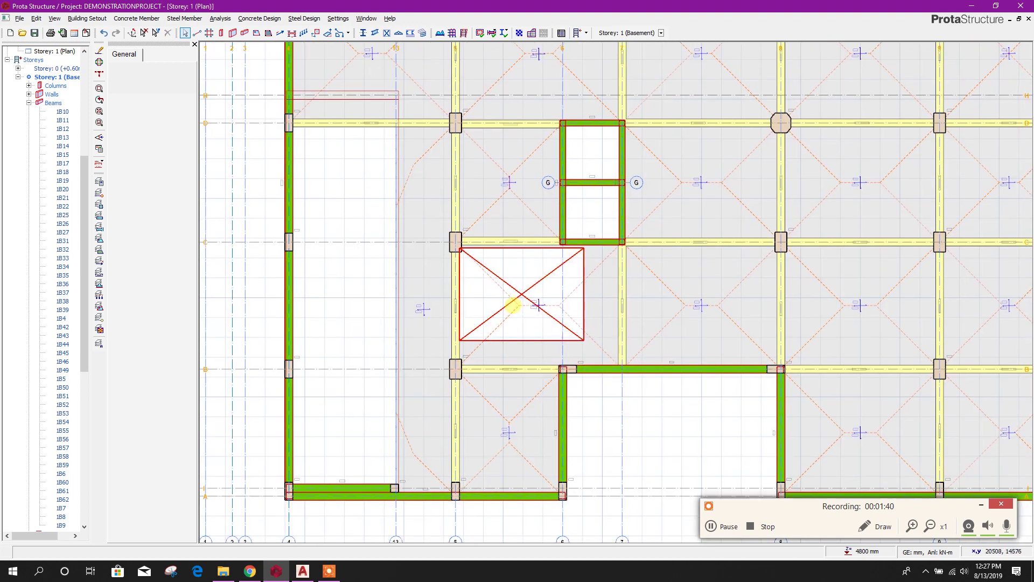
pyautogui.scroll(2, 513, 300)
pyautogui.click(103, 33)
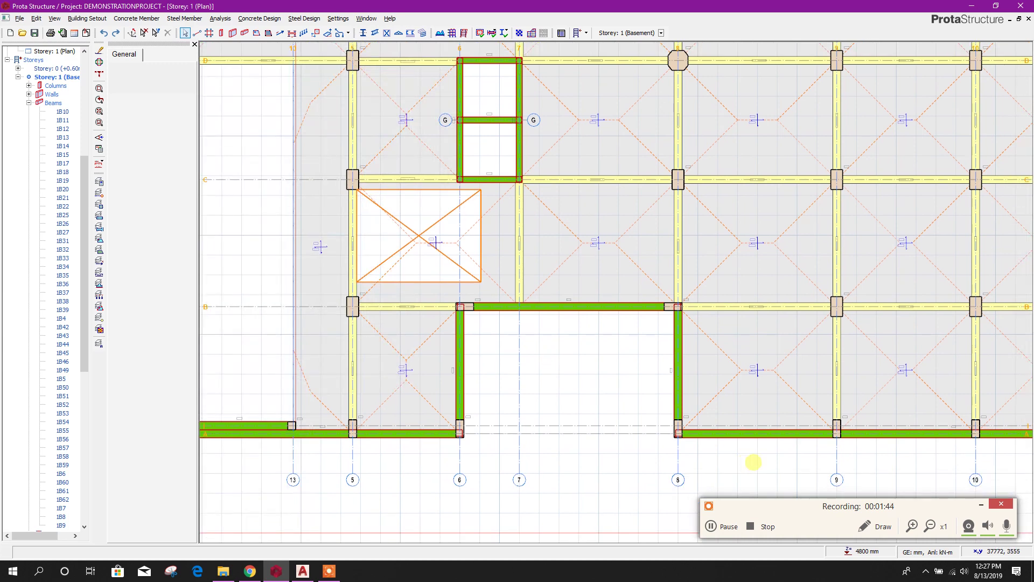
# - Zoom to extents to show the whole basement plan, dismissing a slab's context menu
pyautogui.click(987, 504)
pyautogui.middleClick(548, 422)
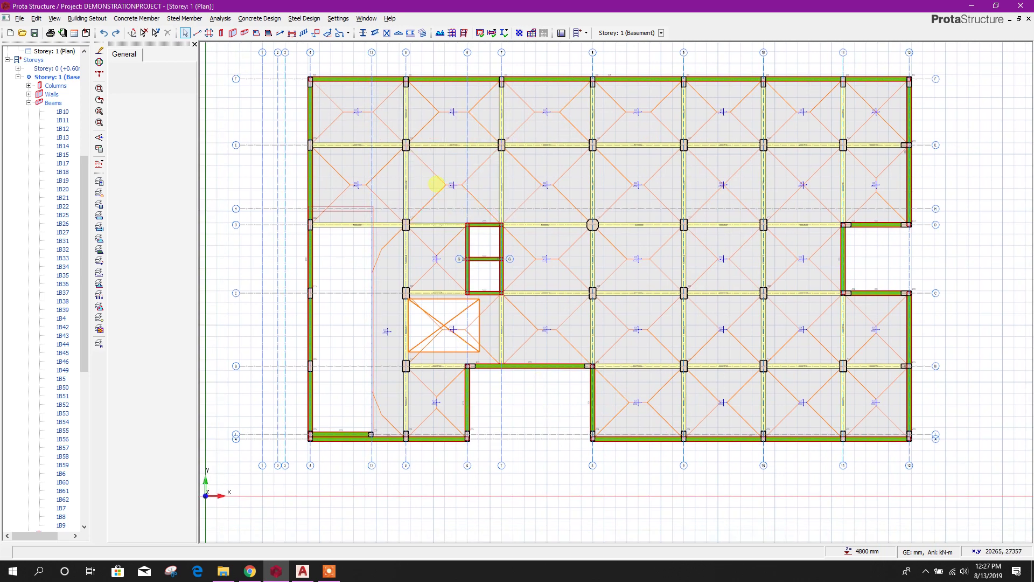
pyautogui.rightClick(450, 186)
pyautogui.click(432, 160)
pyautogui.rightClick(430, 170)
pyautogui.click(445, 176)
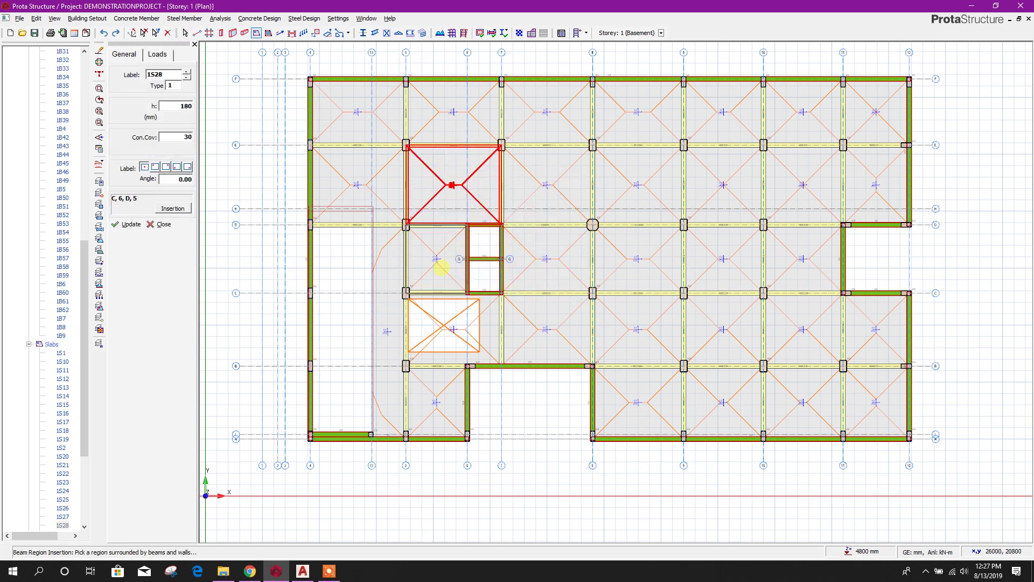
pyautogui.click(157, 54)
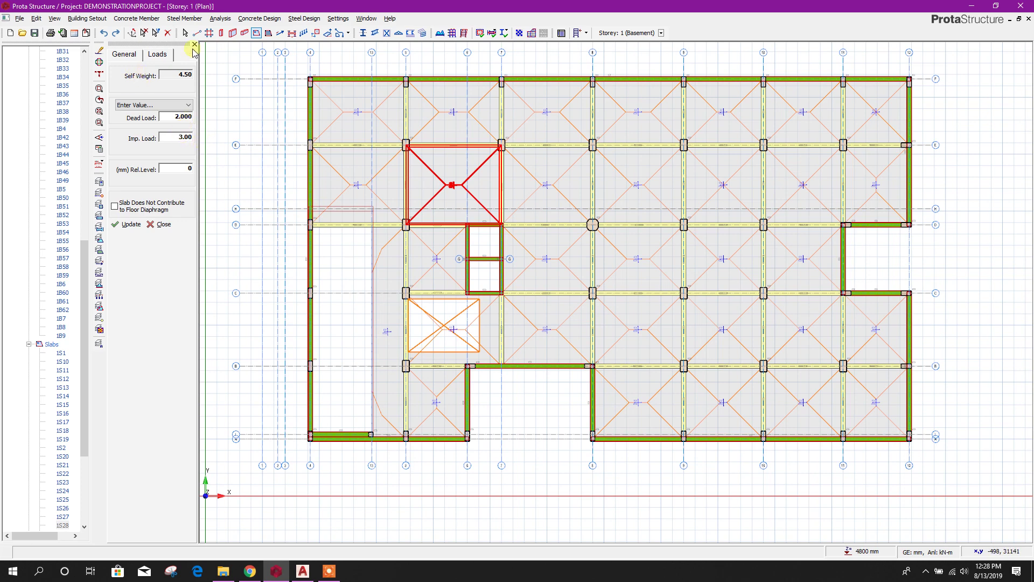
pyautogui.moveTo(580, 412); pyautogui.dragTo(571, 423, button='middle')
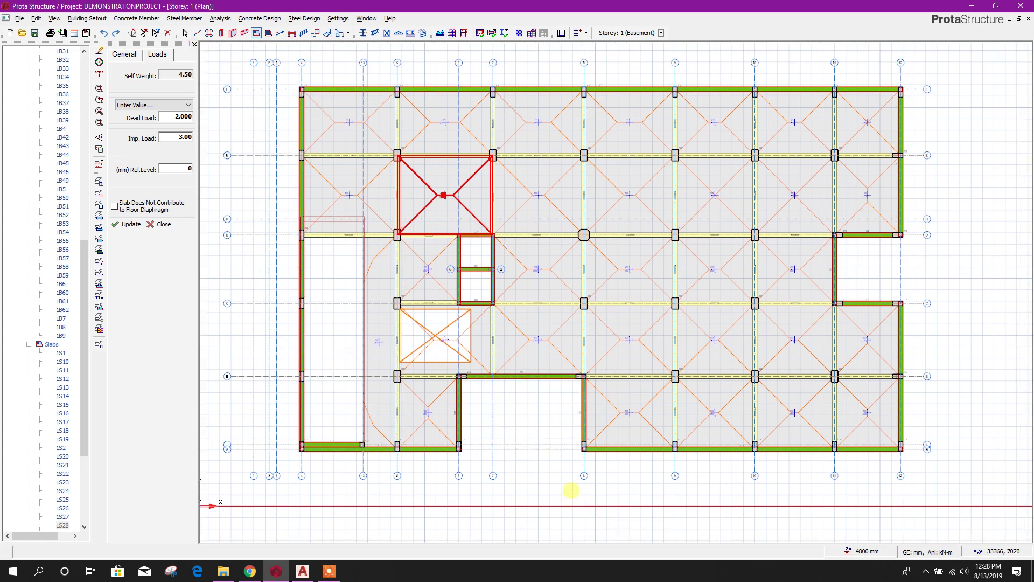
pyautogui.press('Escape')
pyautogui.moveTo(613, 487); pyautogui.dragTo(619, 485, button='middle')
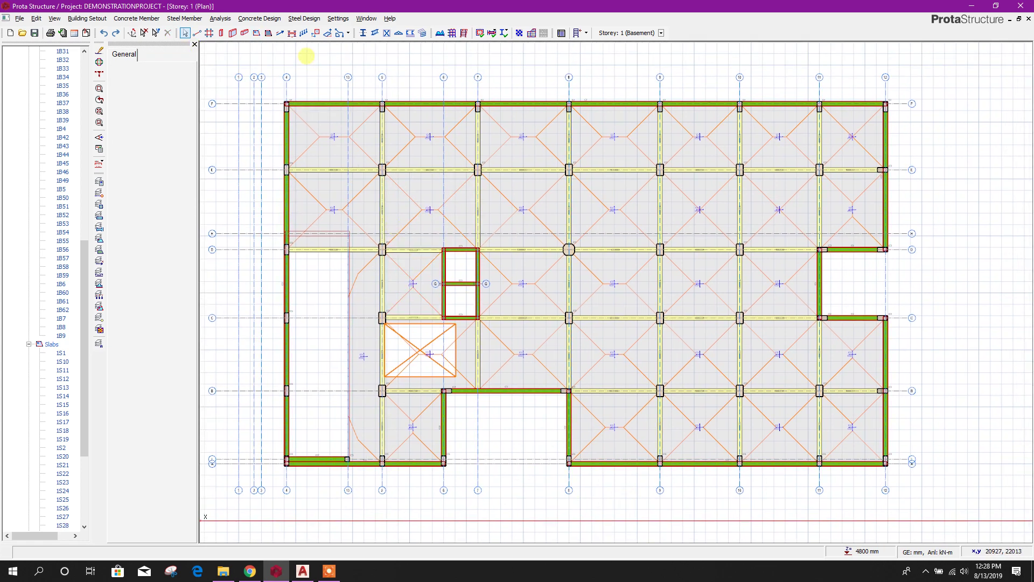
pyautogui.scroll(15, 62, 150)
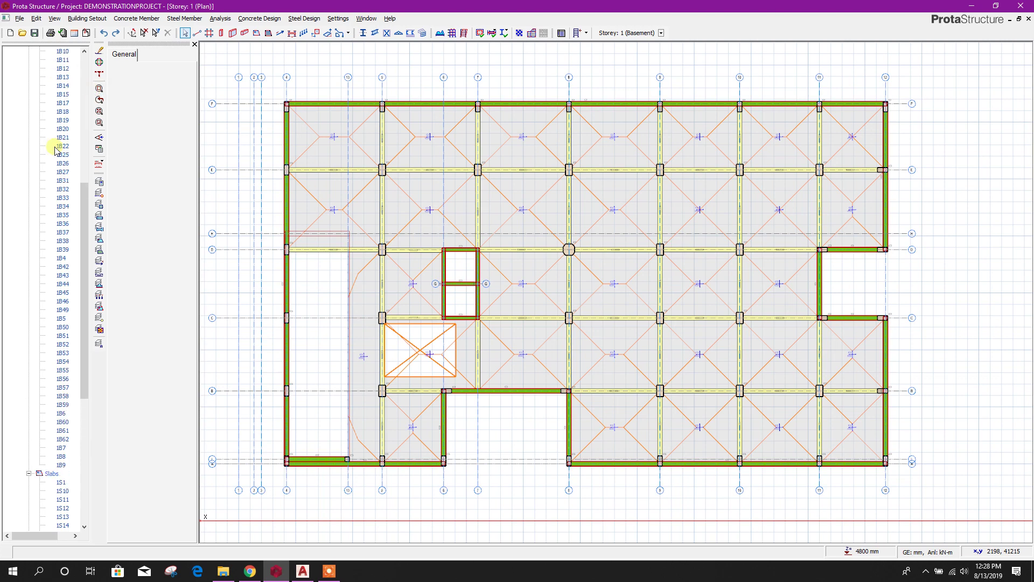
pyautogui.scroll(1, 83, 100)
pyautogui.click(52, 266)
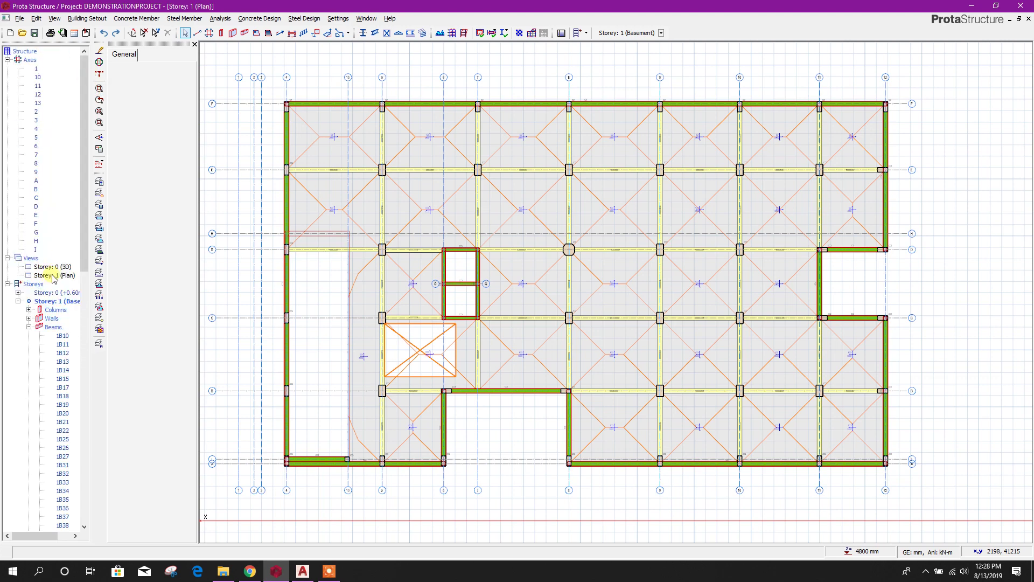
pyautogui.rightClick(53, 267)
# - In the Storey 0 3D view, bring up the wall load editor for beam 1B4
pyautogui.click(85, 285)
pyautogui.scroll(5, 454, 297)
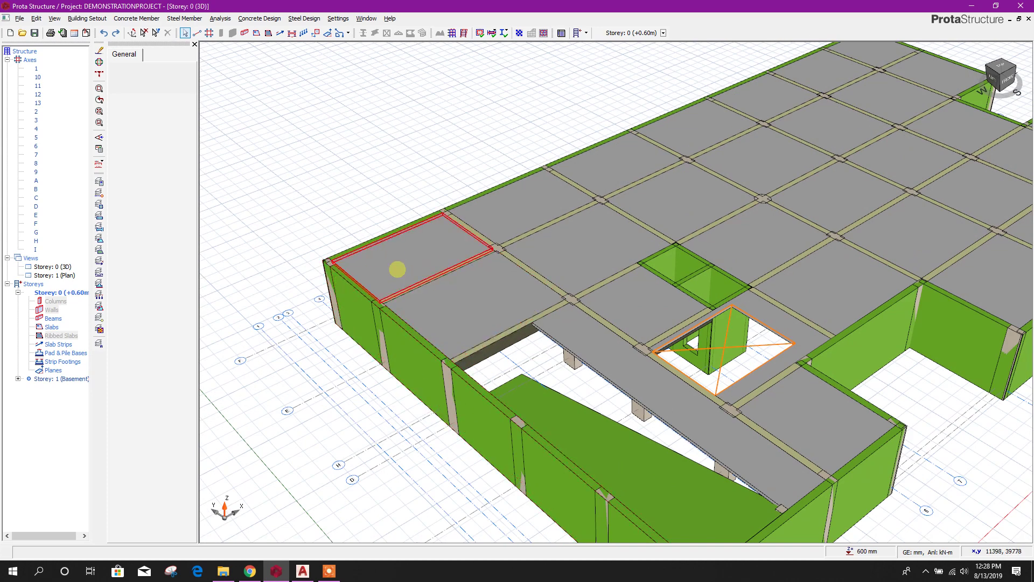
pyautogui.moveTo(359, 273); pyautogui.dragTo(428, 300, button='middle')
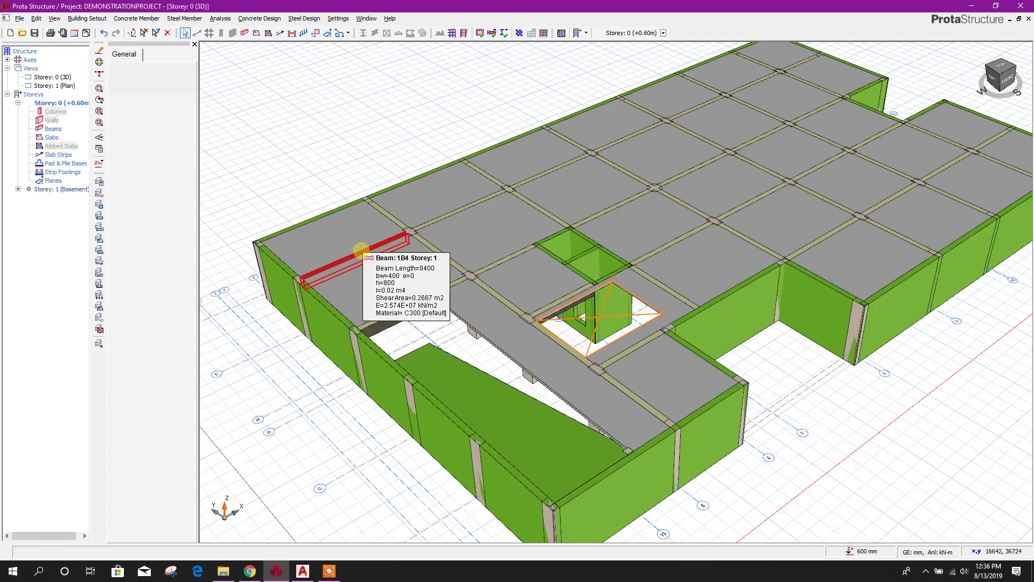
pyautogui.rightClick(365, 251)
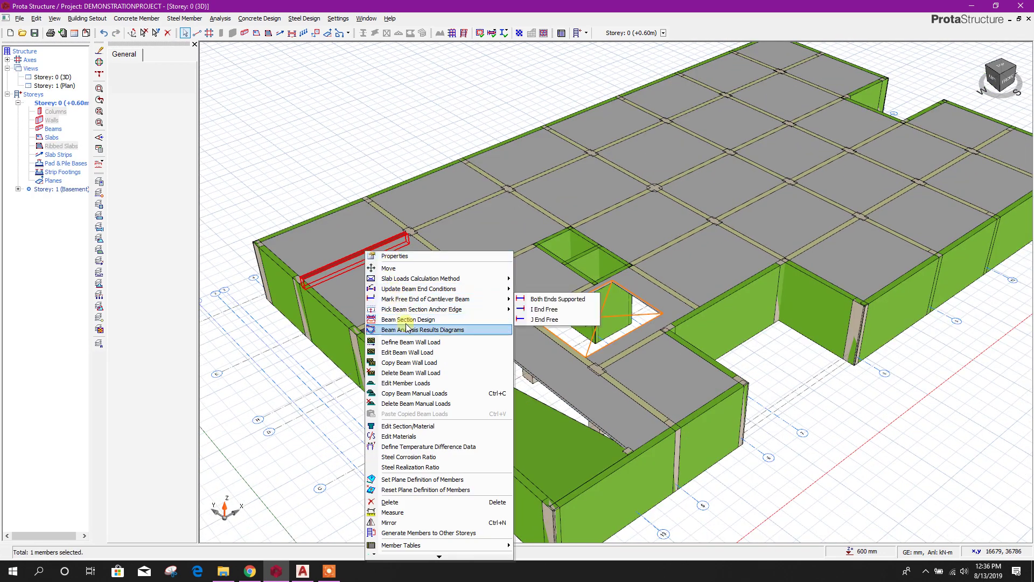
pyautogui.click(420, 353)
# - Set a manual wall length of 4.2 m and unit weight 3.4, then search for Calculator
pyautogui.moveTo(521, 174); pyautogui.dragTo(559, 129)
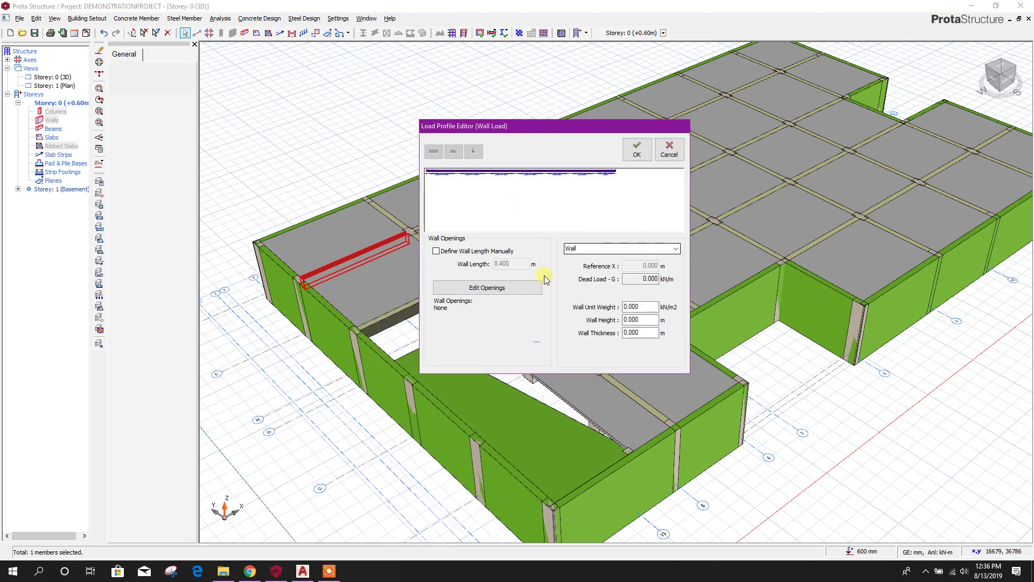
pyautogui.click(470, 251)
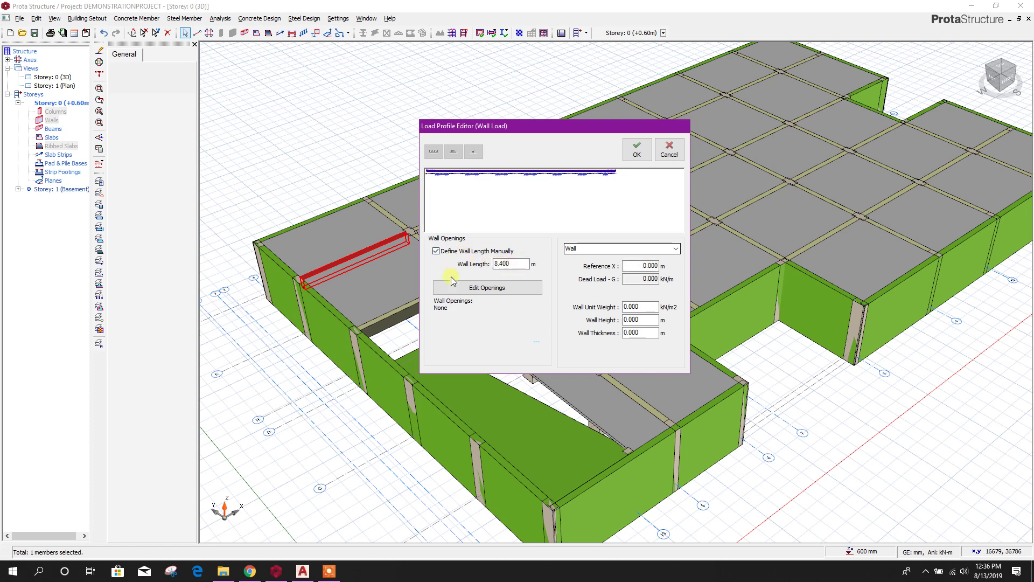
pyautogui.moveTo(514, 263); pyautogui.dragTo(484, 264)
pyautogui.click(651, 265)
pyautogui.click(653, 306)
pyautogui.write('3.4')
pyautogui.click(640, 320)
pyautogui.click(39, 571)
pyautogui.write('calc')
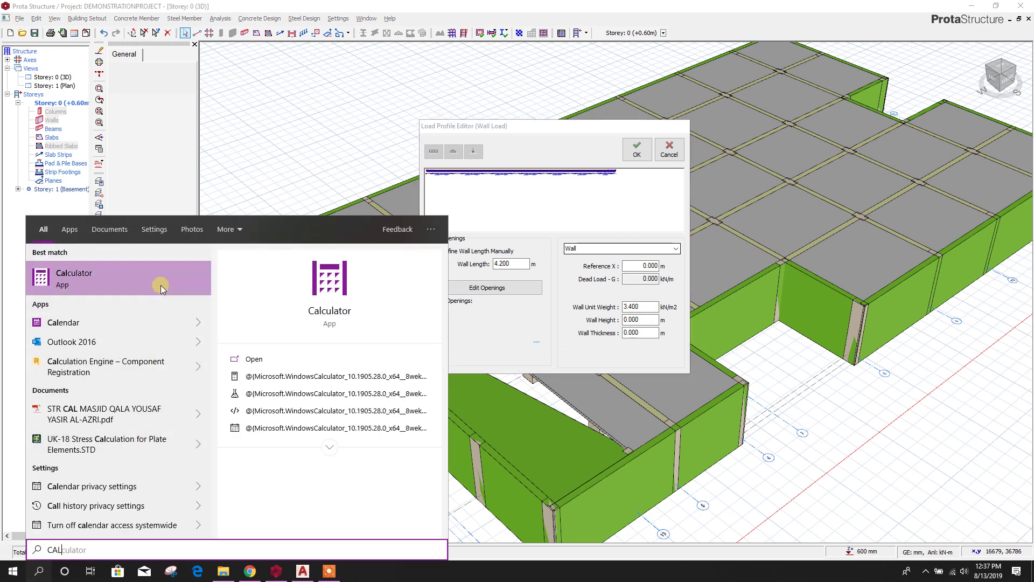
# - Compute 18 × 0.2 = 3.6 in Calculator, then close it
pyautogui.click(162, 273)
pyautogui.click(161, 416)
pyautogui.click(259, 305)
pyautogui.click(415, 377)
pyautogui.click(450, 295)
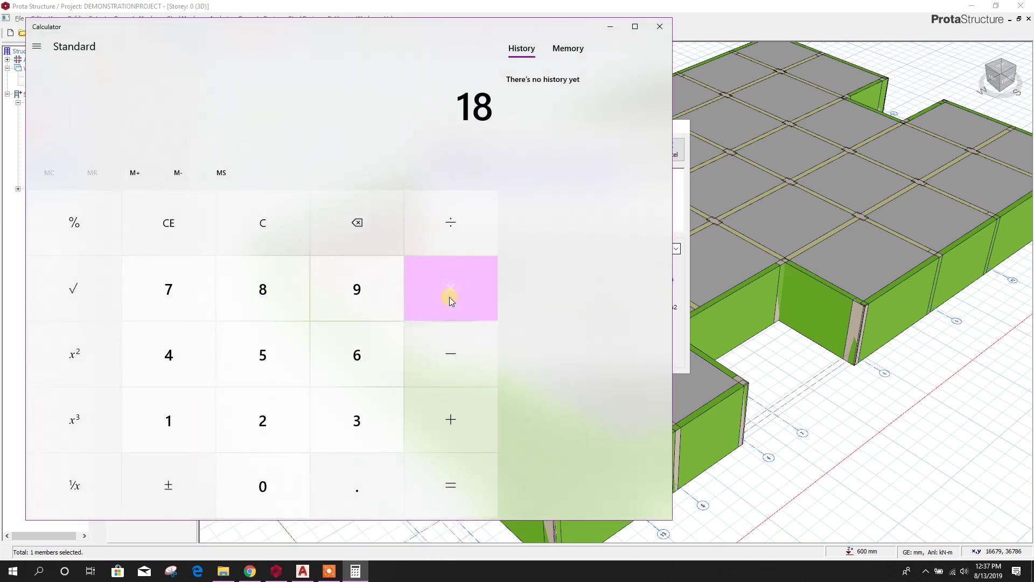
pyautogui.click(349, 489)
pyautogui.click(269, 425)
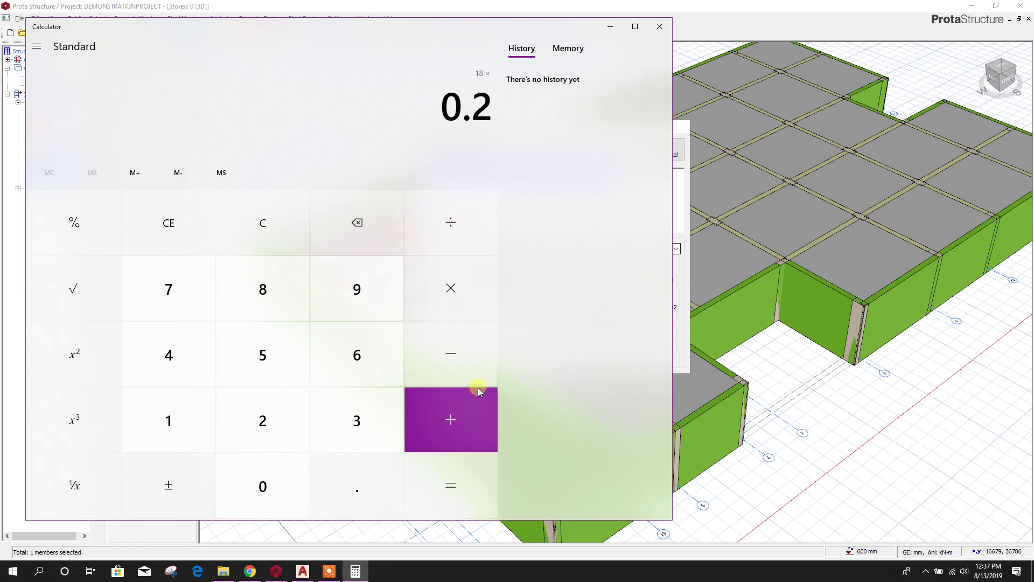
pyautogui.click(463, 481)
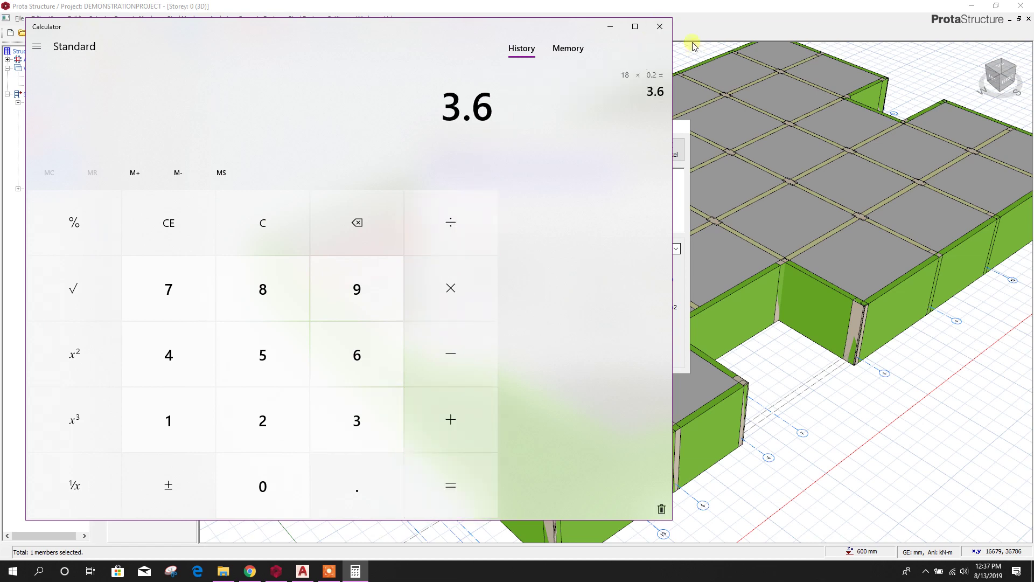
pyautogui.click(660, 27)
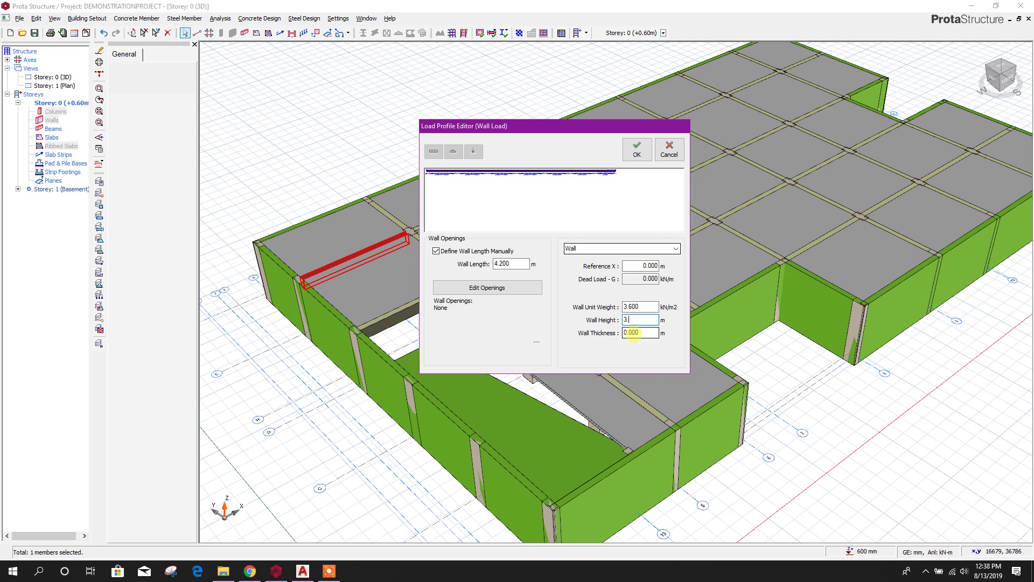
# - Set wall height 3.6 m and thickness 0.2 m, applying a 12.960 kN/m load on beam 1B4
pyautogui.click(645, 332)
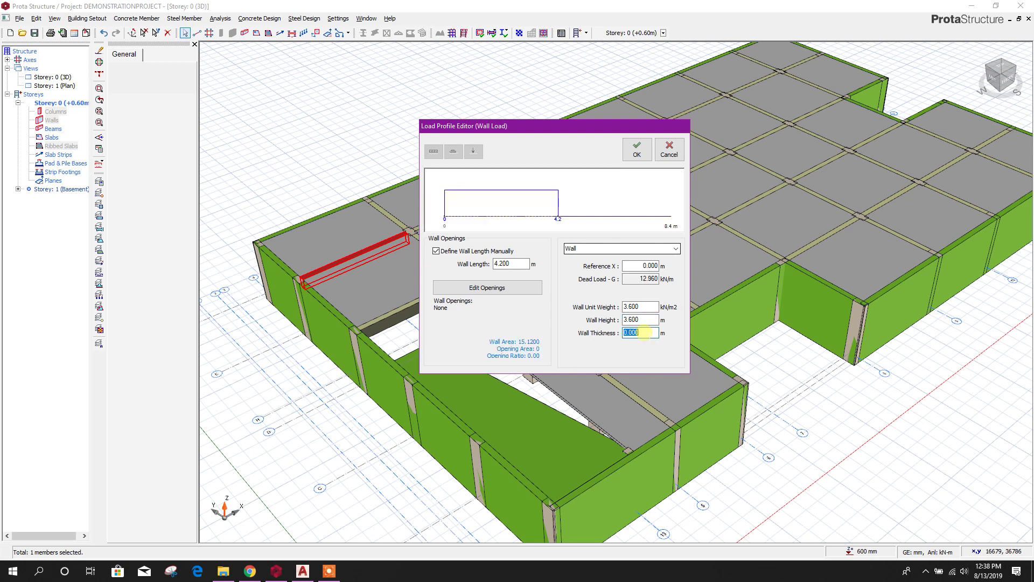
pyautogui.click(648, 318)
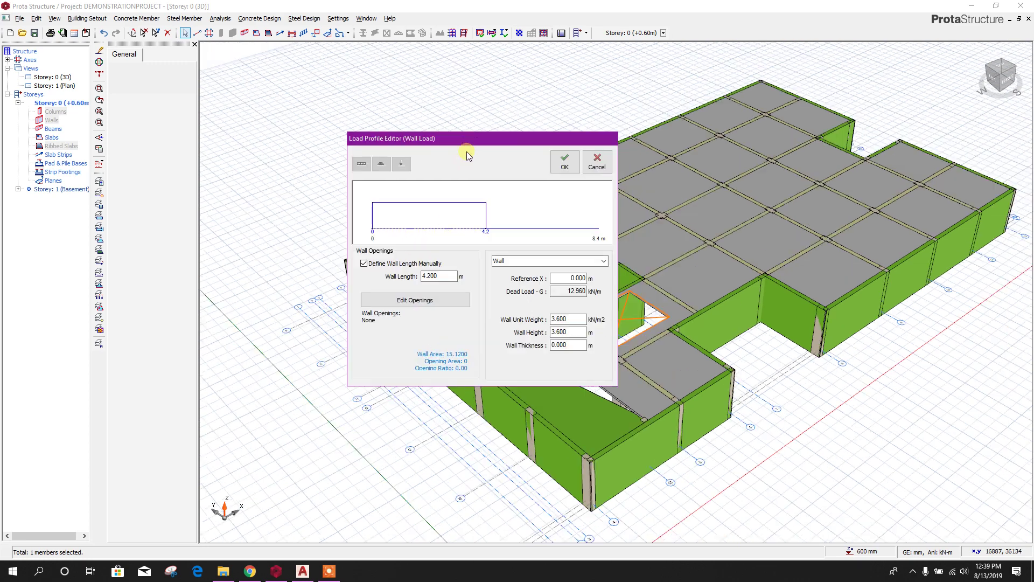
pyautogui.moveTo(466, 146); pyautogui.dragTo(494, 146)
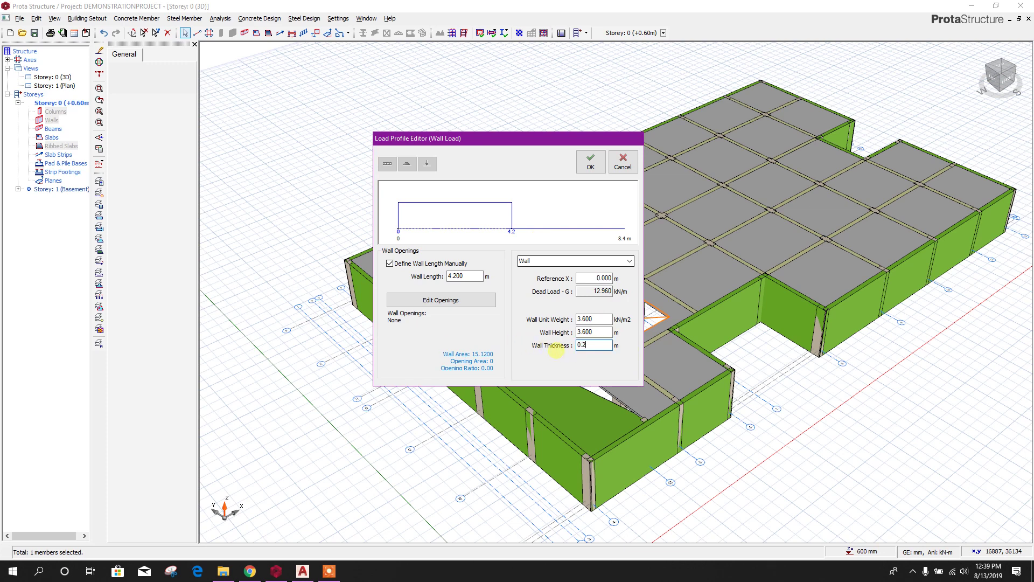
pyautogui.click(601, 332)
pyautogui.click(590, 161)
pyautogui.scroll(1, 455, 263)
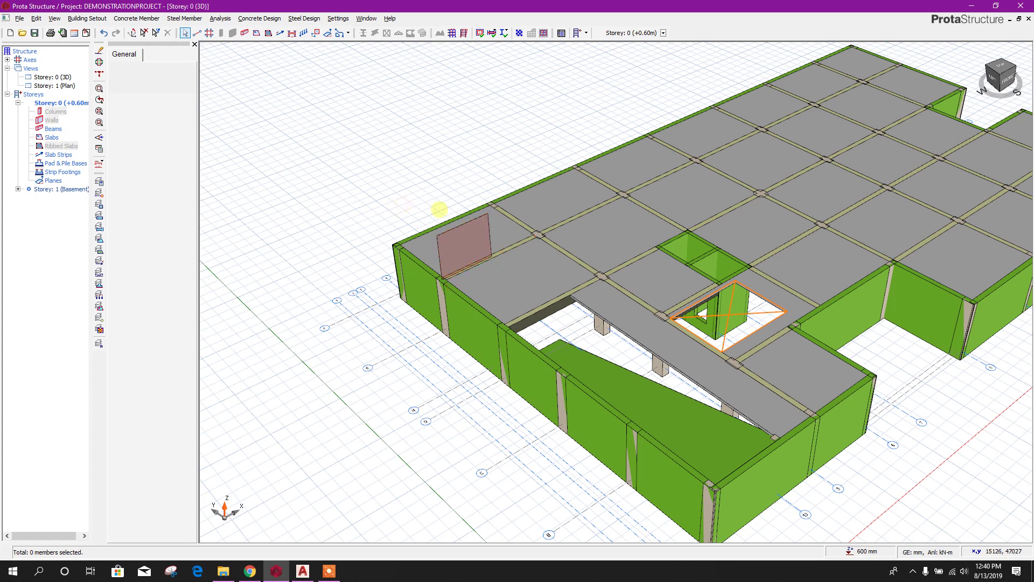
# - Extend the loaded beam's wall load to span the full beam length
pyautogui.rightClick(498, 252)
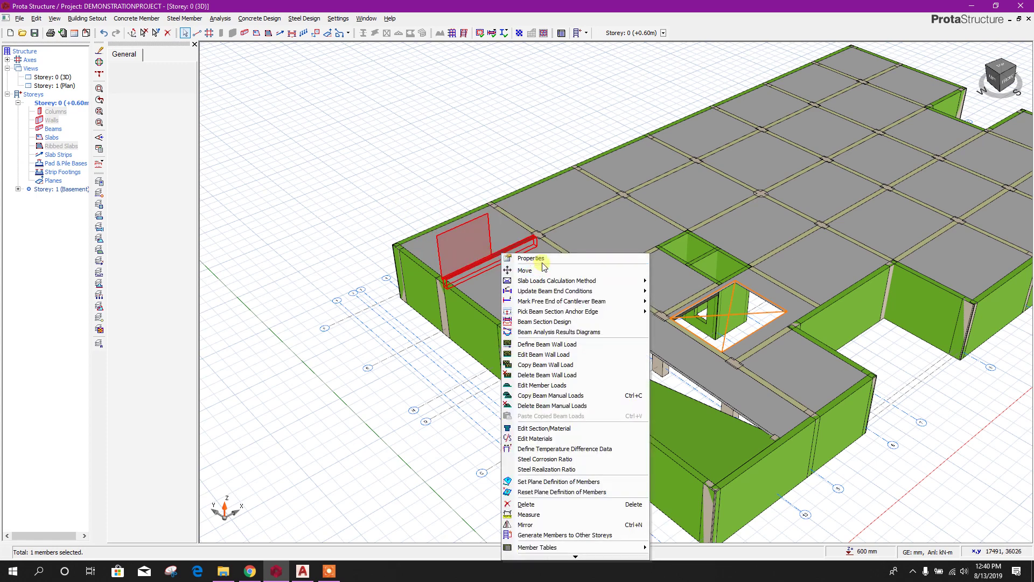
pyautogui.click(541, 355)
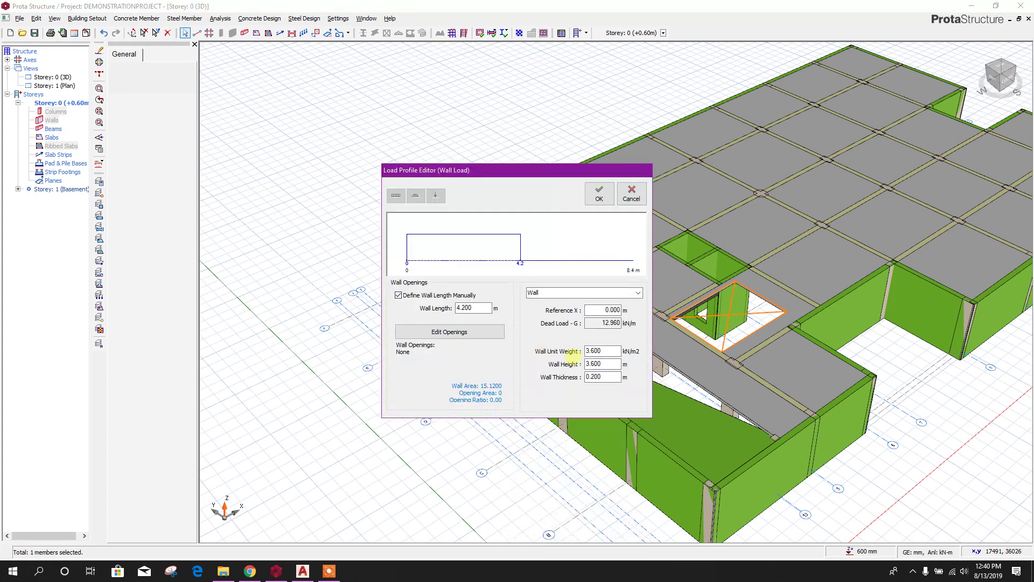
pyautogui.click(399, 295)
pyautogui.click(599, 192)
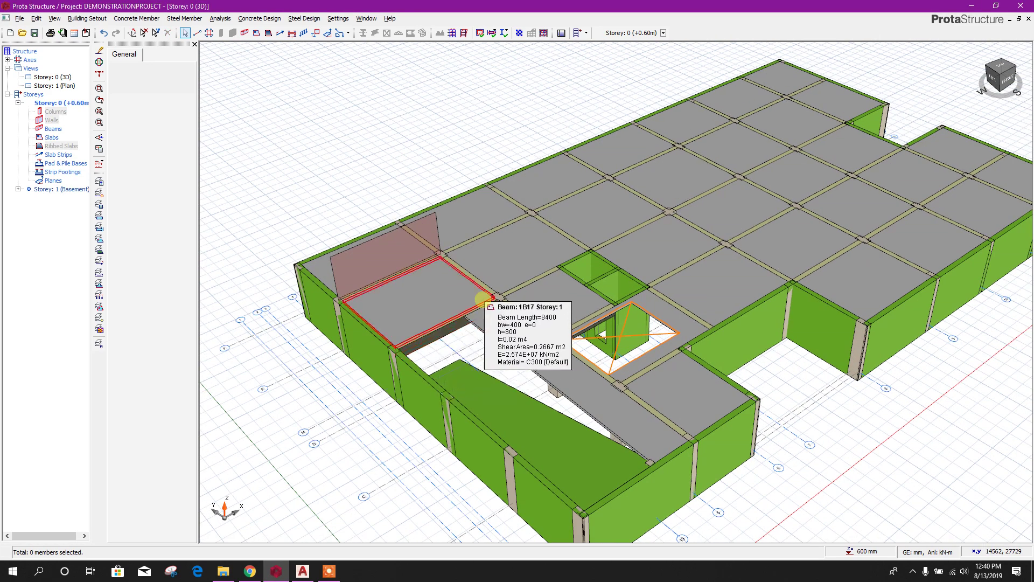
# - Copy beam 1B4's wall load so it can be pasted onto other beams
pyautogui.rightClick(383, 275)
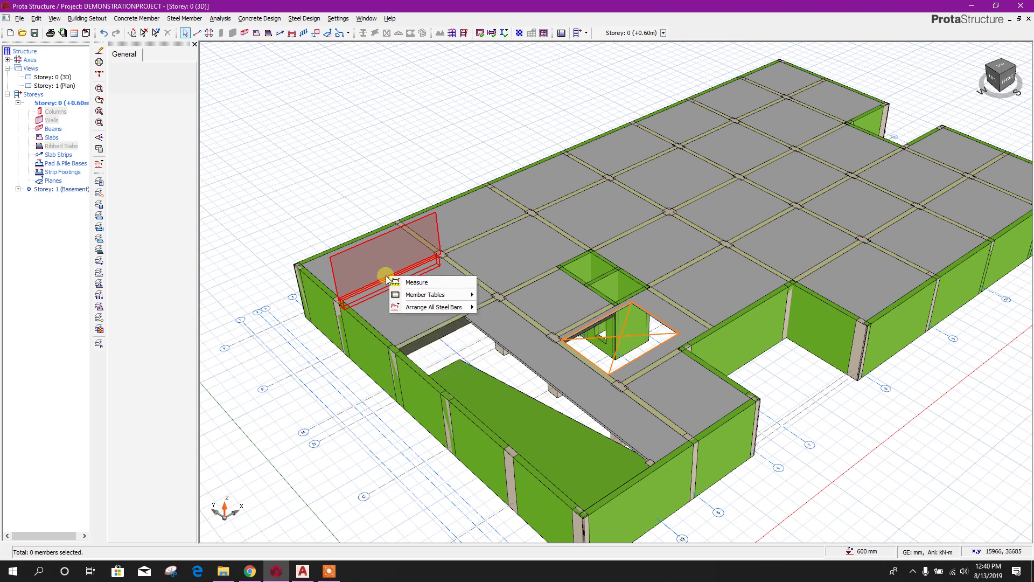
pyautogui.click(367, 284)
pyautogui.rightClick(367, 287)
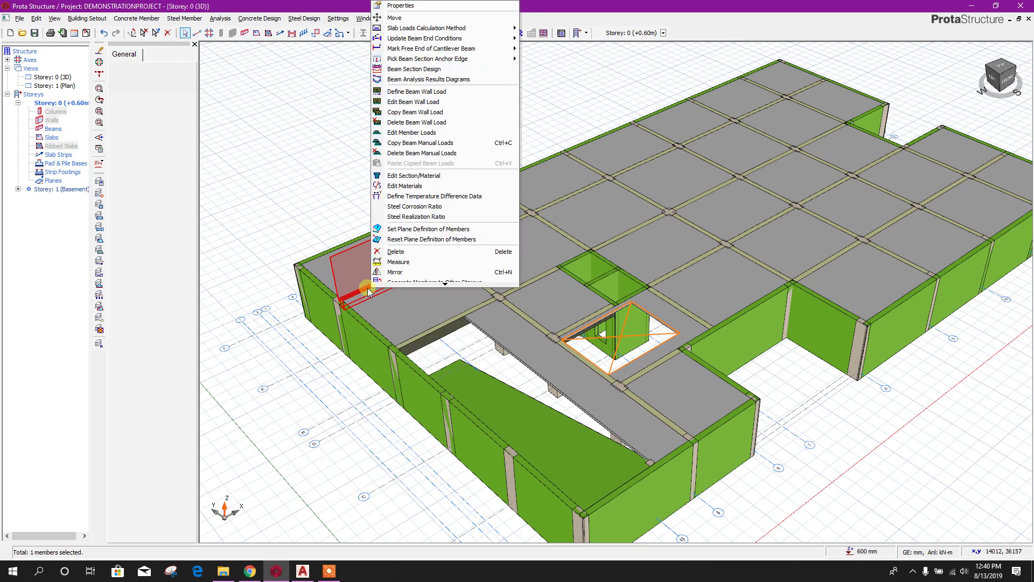
pyautogui.click(424, 111)
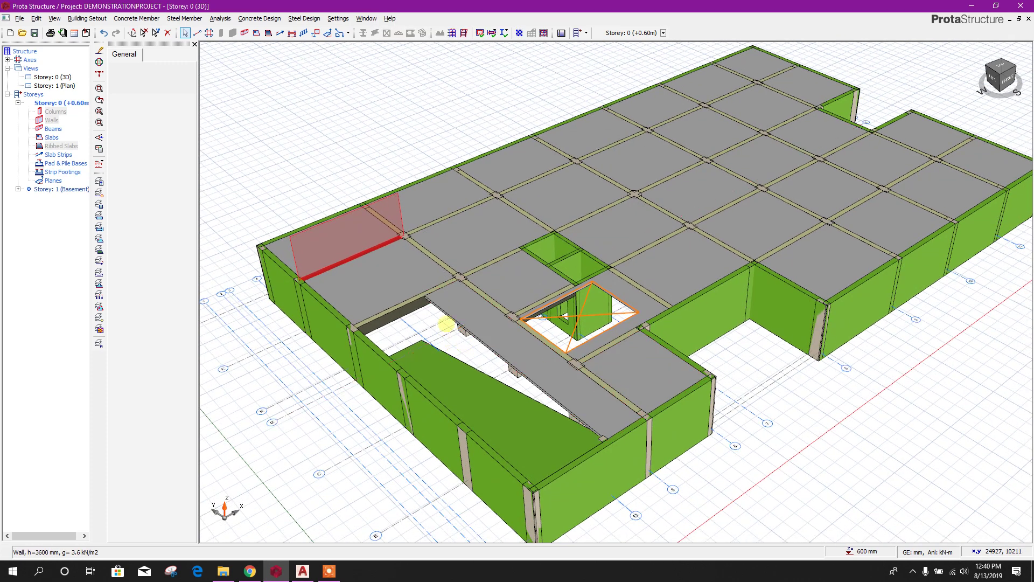
# - Select the receiving beams on the left side and around the slab opening
pyautogui.click(443, 284)
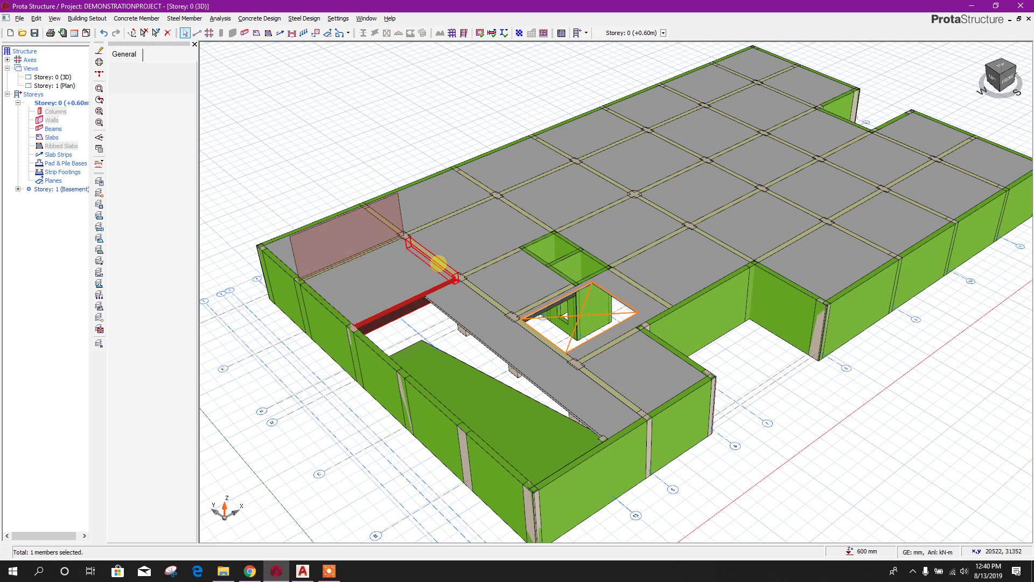
pyautogui.click(439, 263)
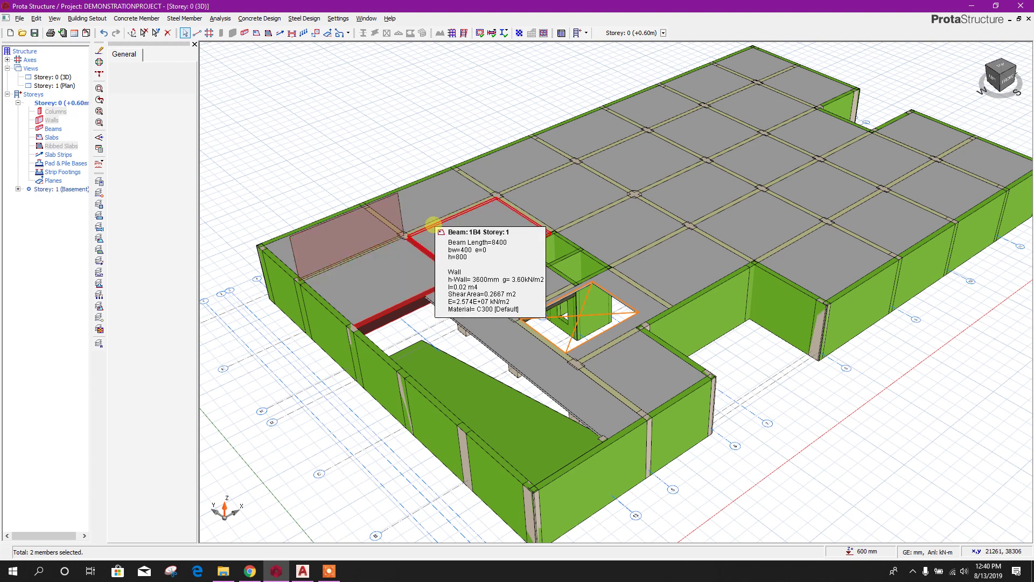
pyautogui.click(479, 186)
pyautogui.click(485, 232)
pyautogui.click(510, 217)
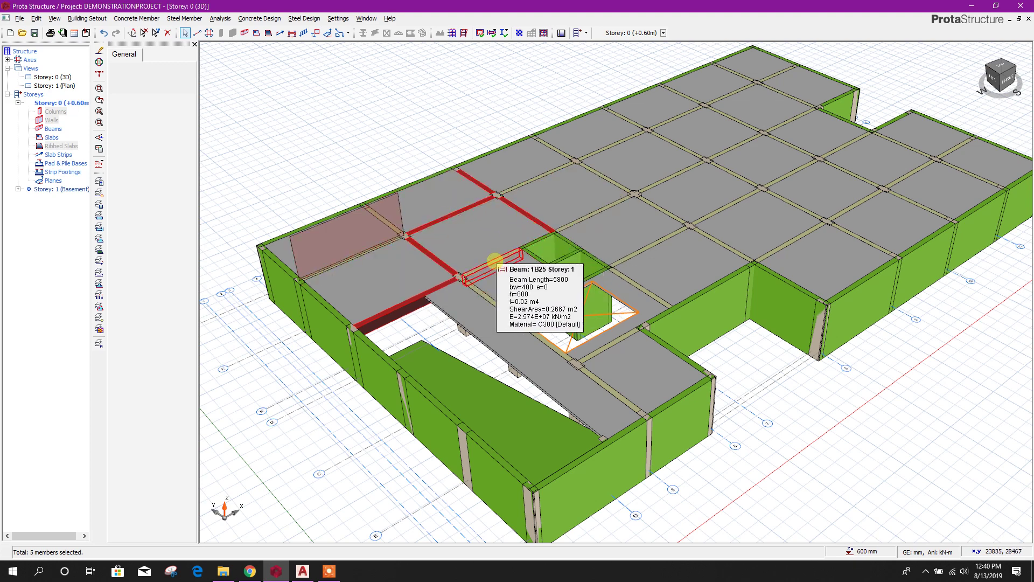
pyautogui.click(539, 308)
pyautogui.click(602, 354)
pyautogui.click(581, 349)
pyautogui.click(616, 389)
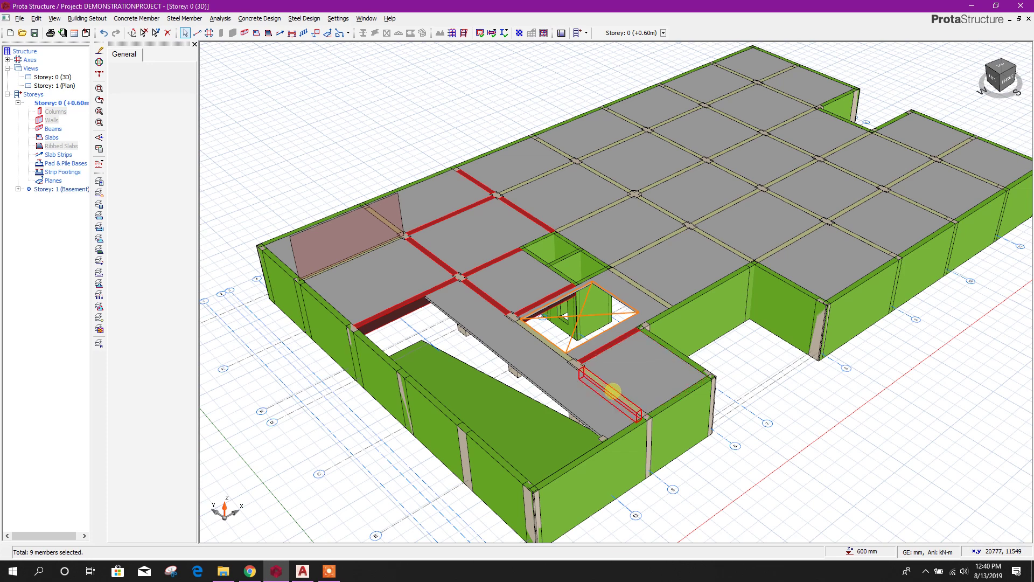
# - Add the right-side and roof beams, including 1B62, 1B54, 1B36 and 1B37, to the selection
pyautogui.click(859, 236)
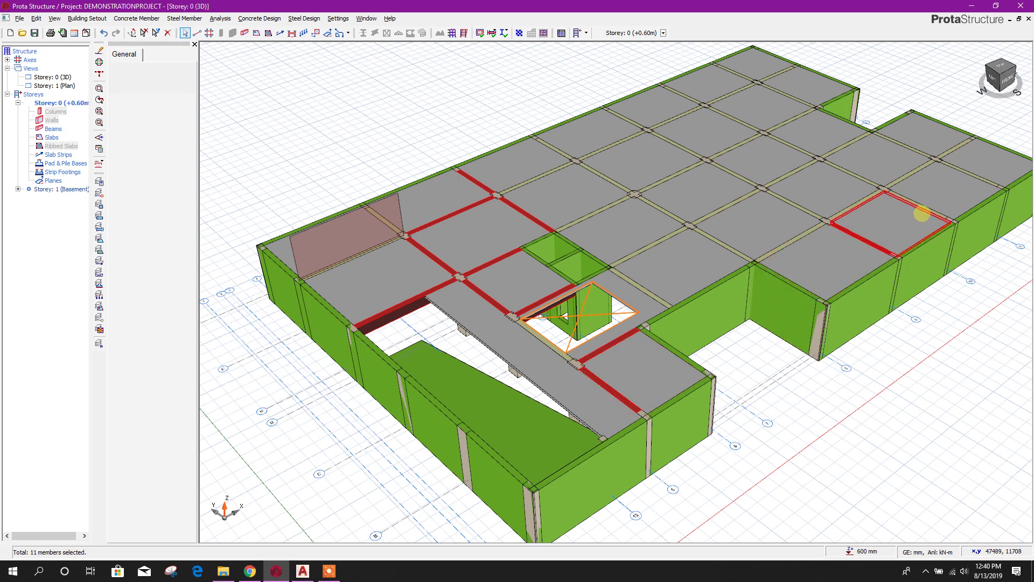
pyautogui.click(924, 209)
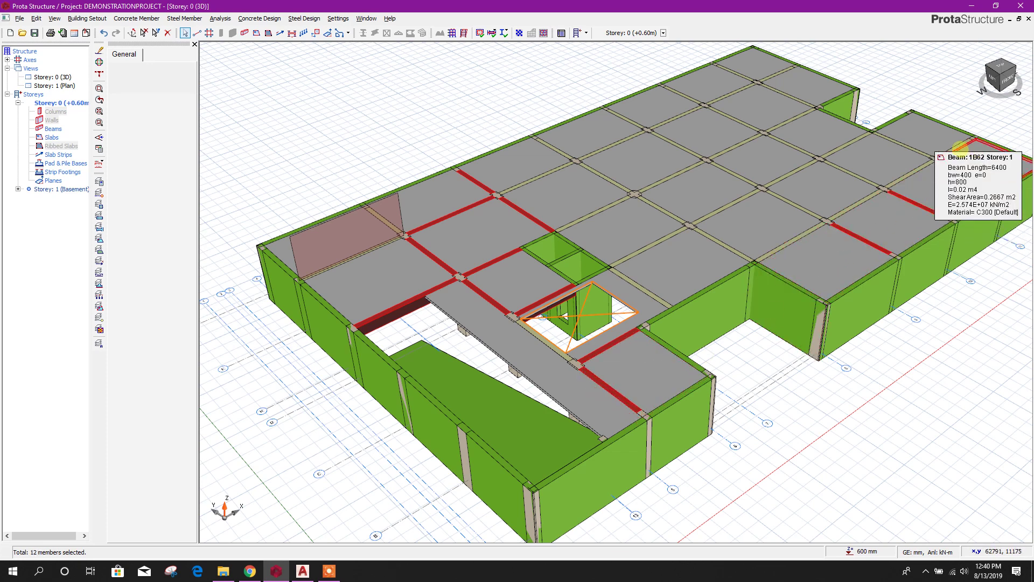
pyautogui.click(959, 144)
pyautogui.click(889, 139)
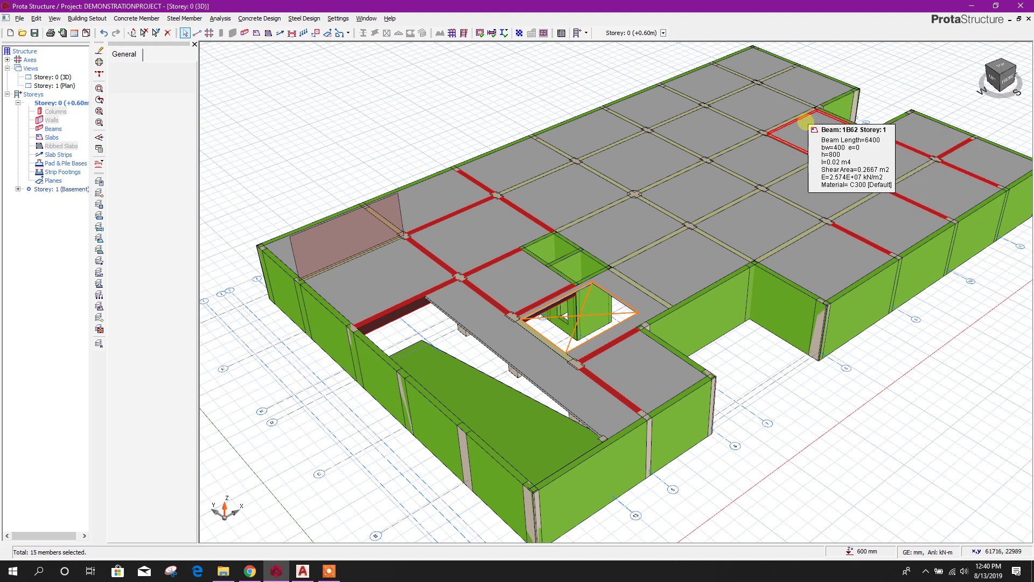
pyautogui.click(787, 119)
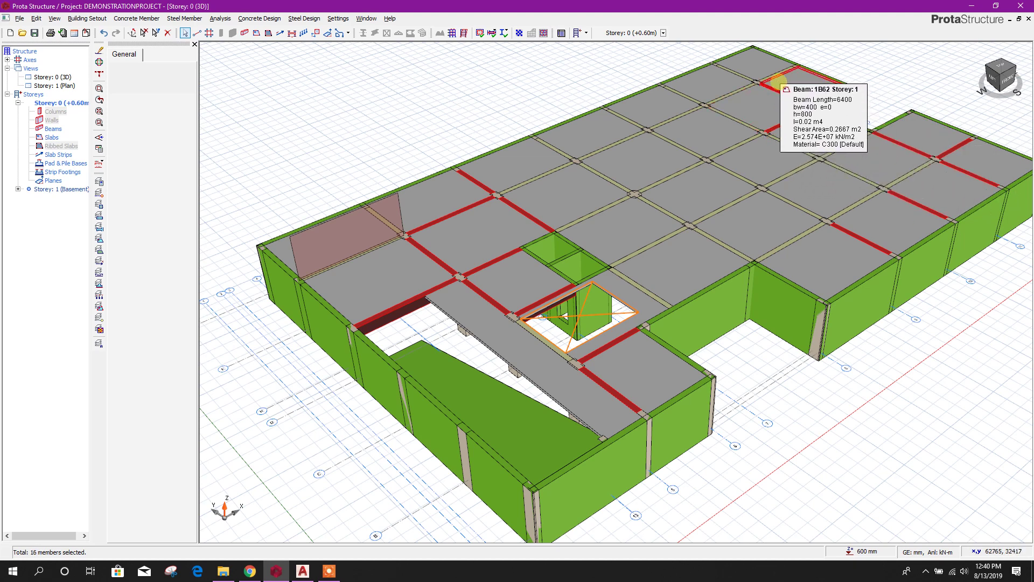
pyautogui.click(774, 75)
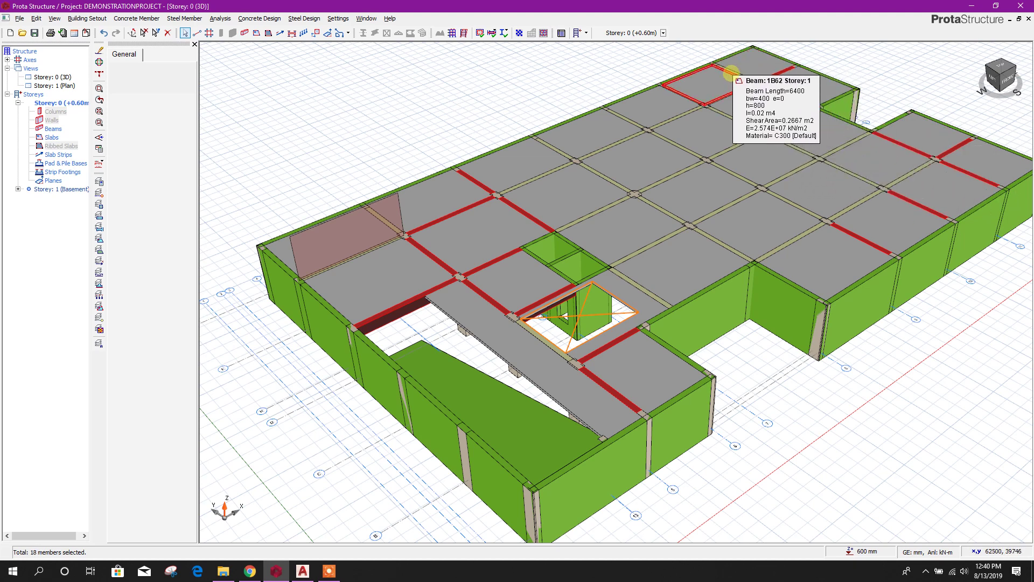
pyautogui.click(673, 92)
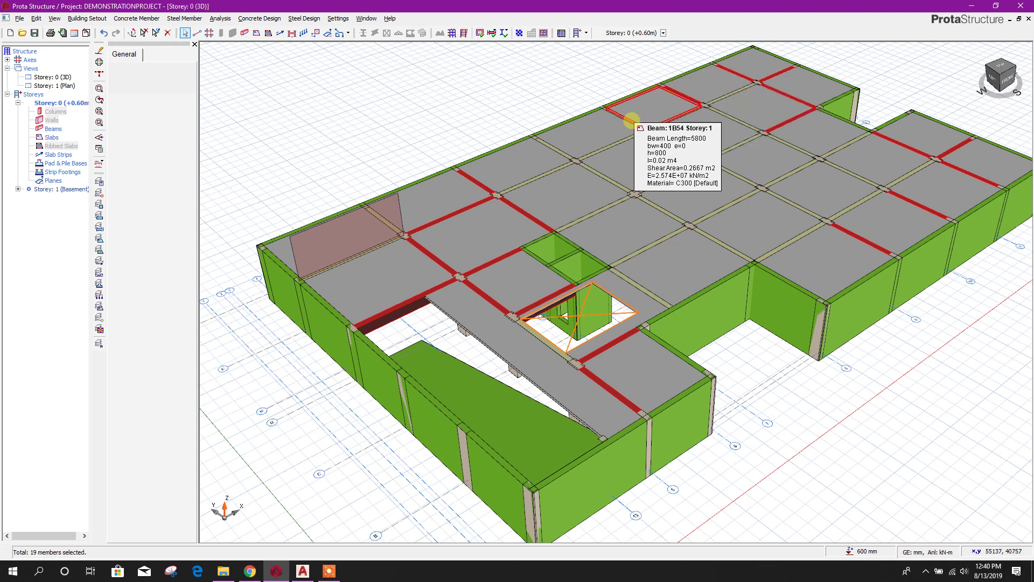
pyautogui.click(614, 114)
pyautogui.click(544, 146)
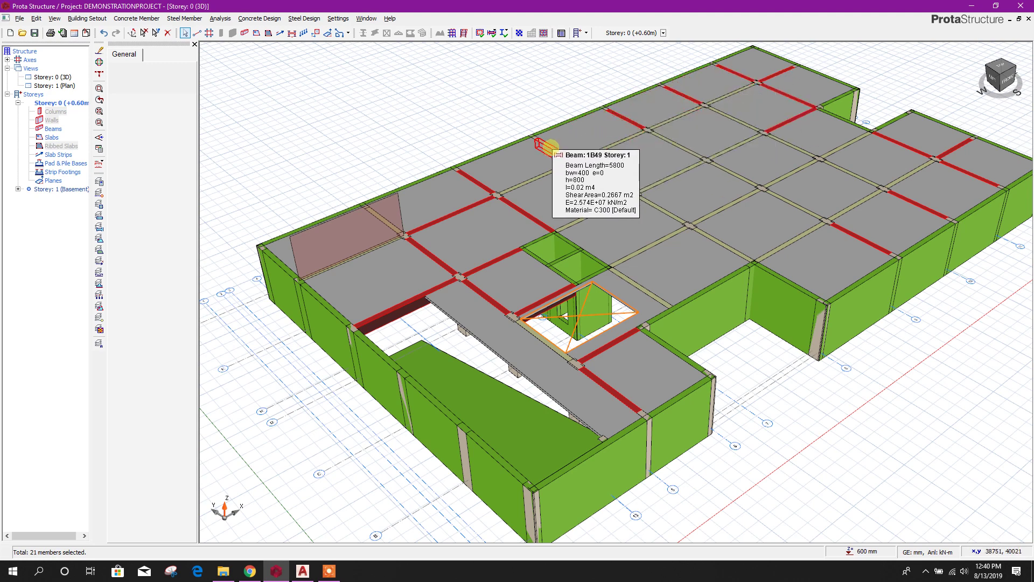
pyautogui.click(570, 168)
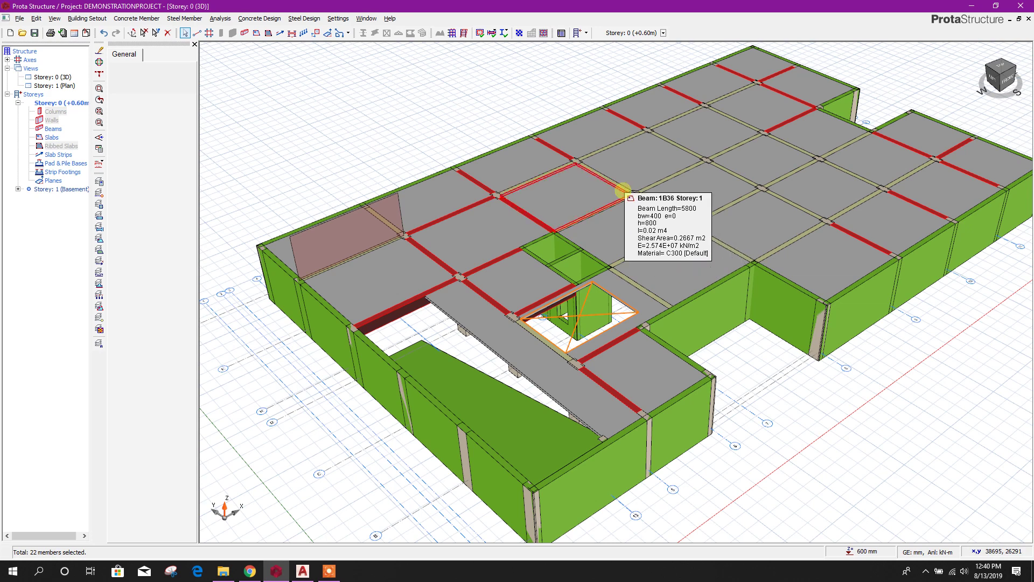
pyautogui.click(609, 181)
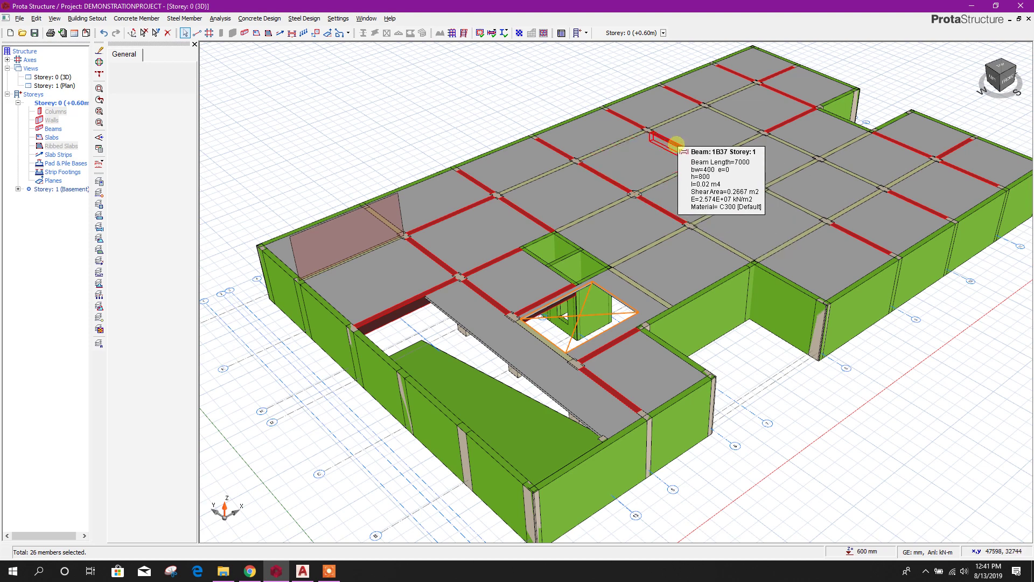
pyautogui.rightClick(676, 144)
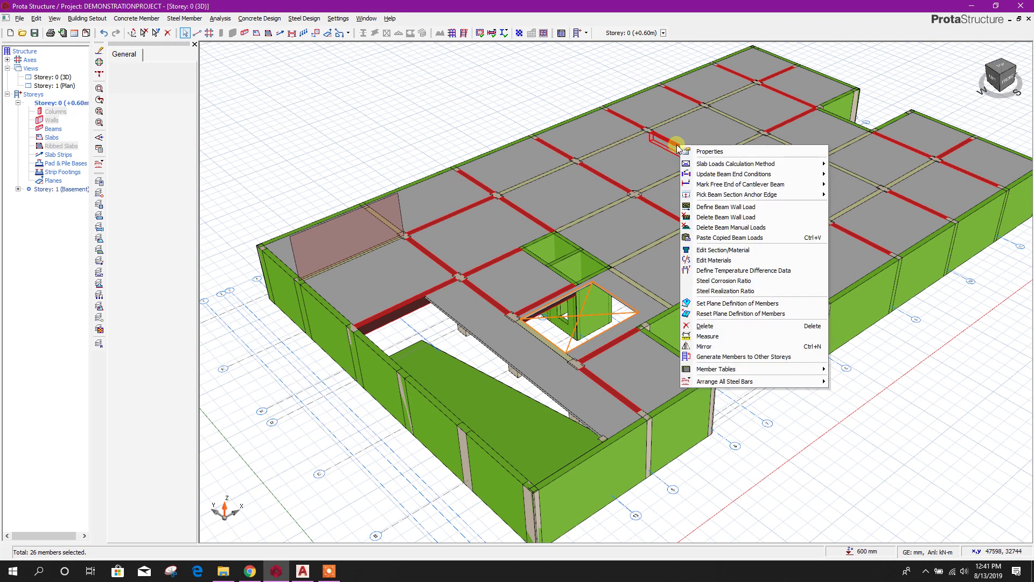
# - Paste the copied wall load onto the selected beams, then orbit to a top-down view
pyautogui.click(756, 238)
pyautogui.click(550, 323)
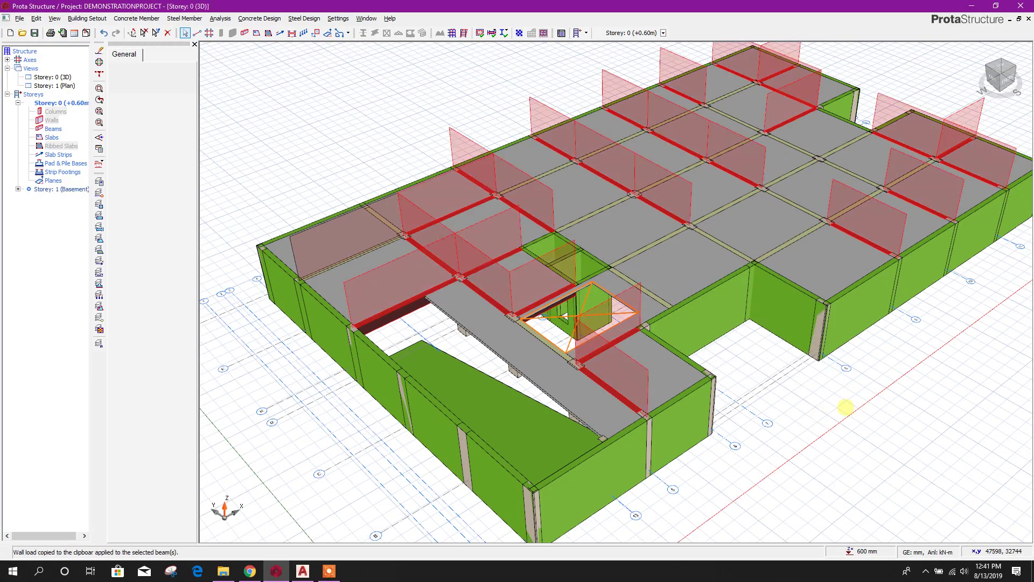
pyautogui.scroll(-2, 852, 408)
pyautogui.click(743, 387)
pyautogui.scroll(-2, 894, 365)
pyautogui.moveTo(781, 400); pyautogui.dragTo(554, 416, button='middle')
pyautogui.scroll(3, 541, 283)
pyautogui.scroll(-3, 541, 283)
pyautogui.moveTo(584, 347); pyautogui.dragTo(681, 238, button='middle')
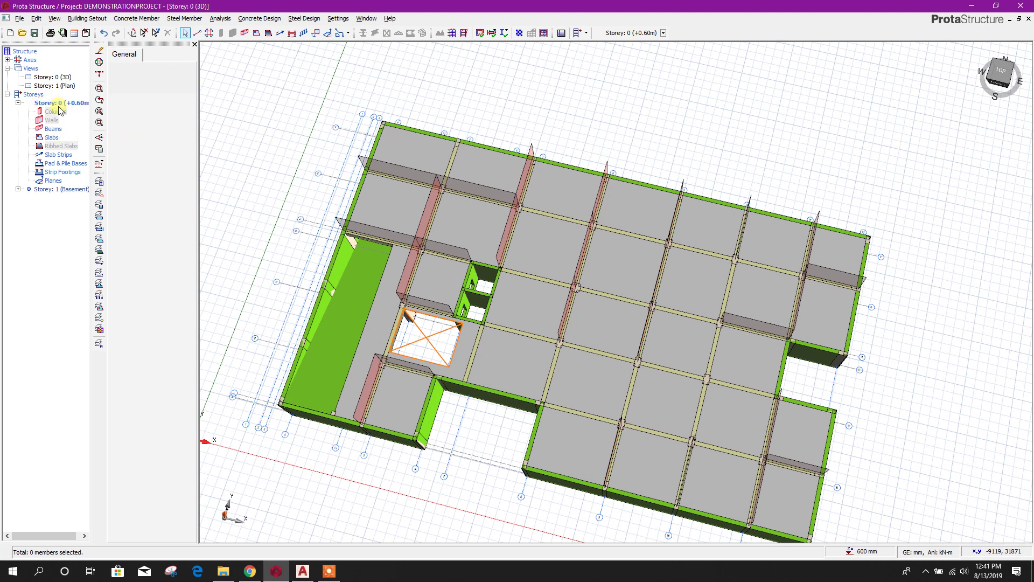
# - Open the Storey 1 basement plan and bring up the top wall's member loads
pyautogui.doubleClick(59, 86)
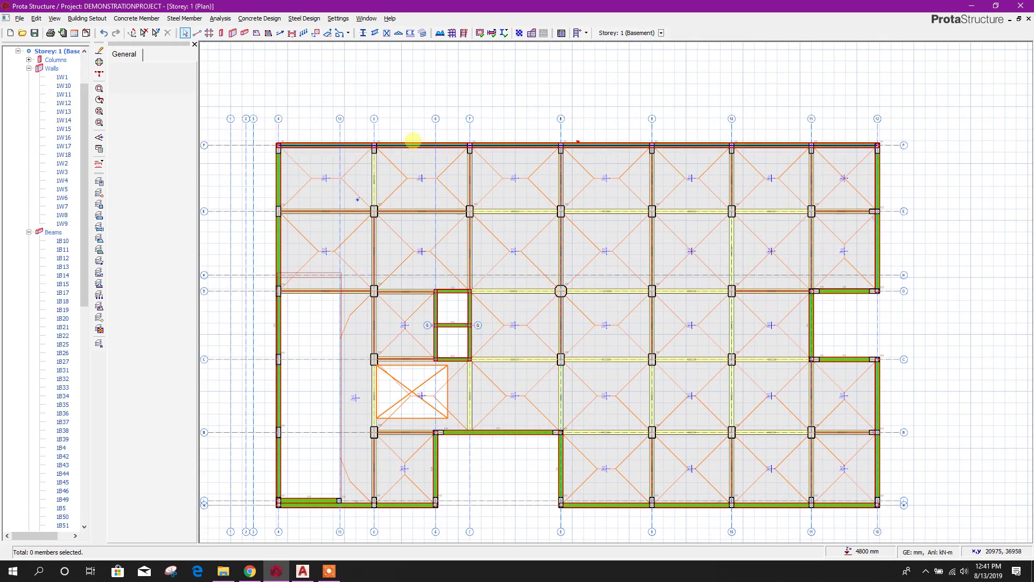
pyautogui.rightClick(412, 144)
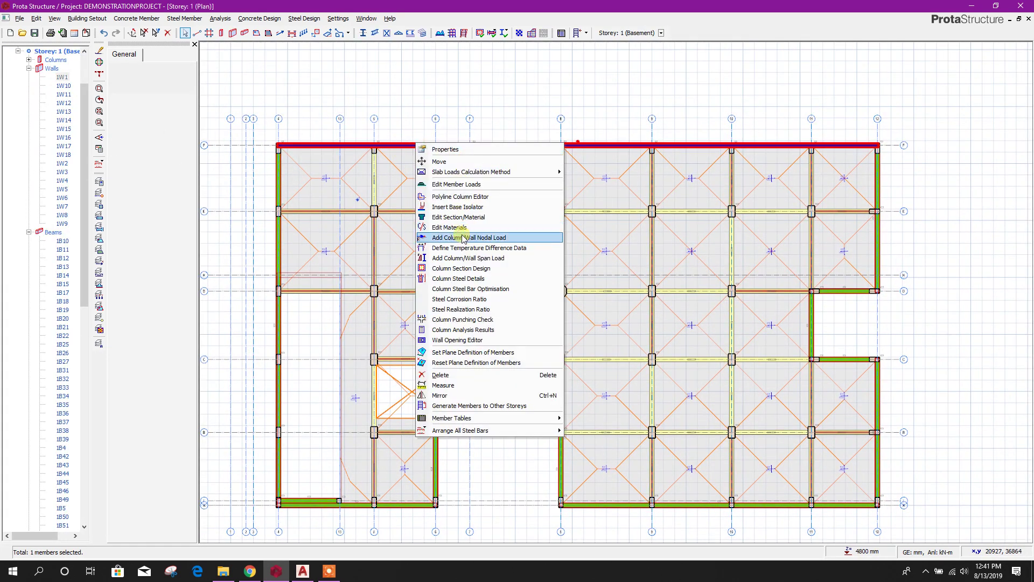
pyautogui.click(481, 185)
# - Add a uniform 'Wall Load' of 10.6 kN/m dead load to top basement wall 1W1
pyautogui.press('Escape')
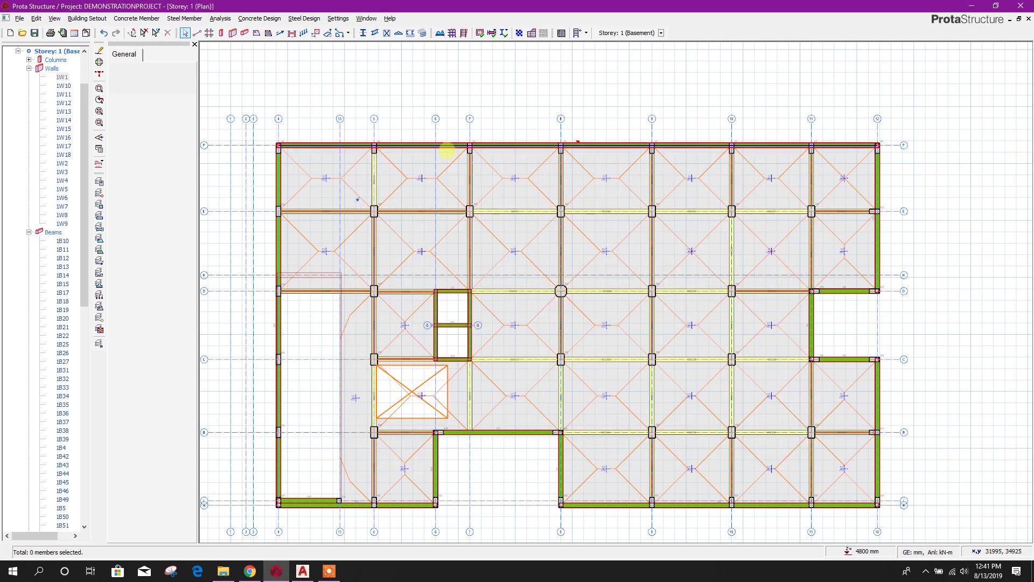
pyautogui.rightClick(431, 146)
pyautogui.click(416, 144)
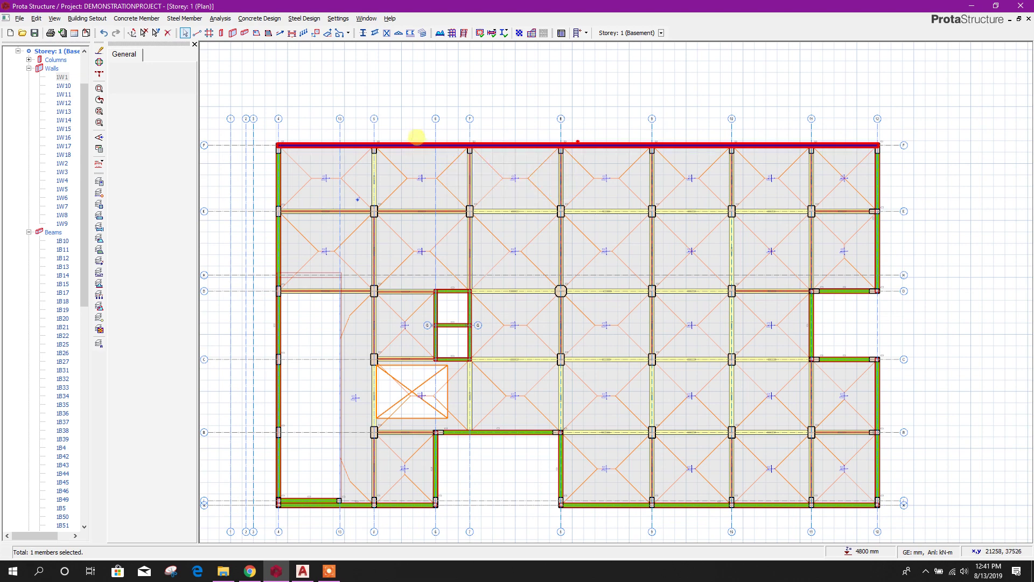
pyautogui.rightClick(416, 144)
pyautogui.click(464, 185)
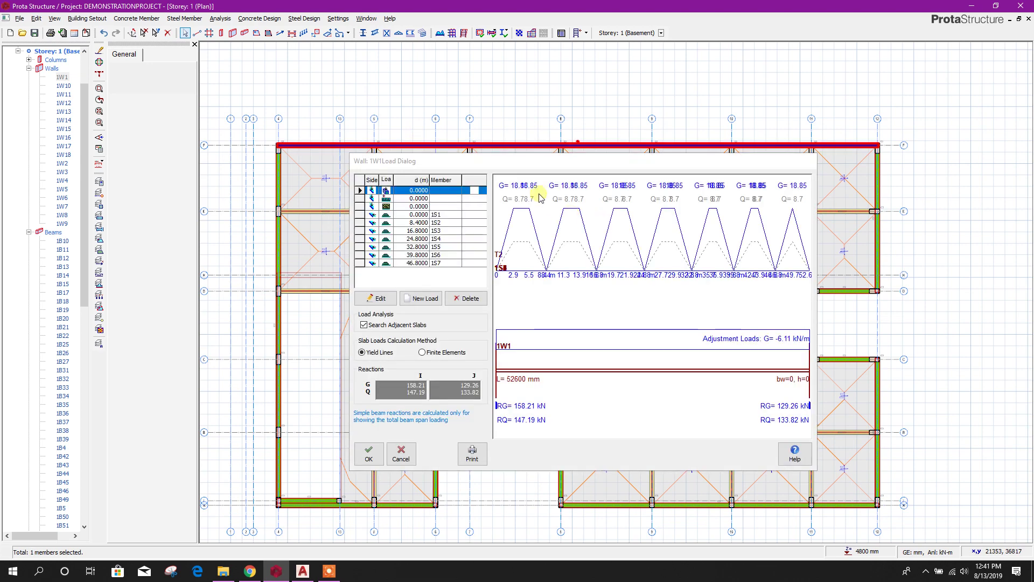
pyautogui.moveTo(556, 158); pyautogui.dragTo(636, 111)
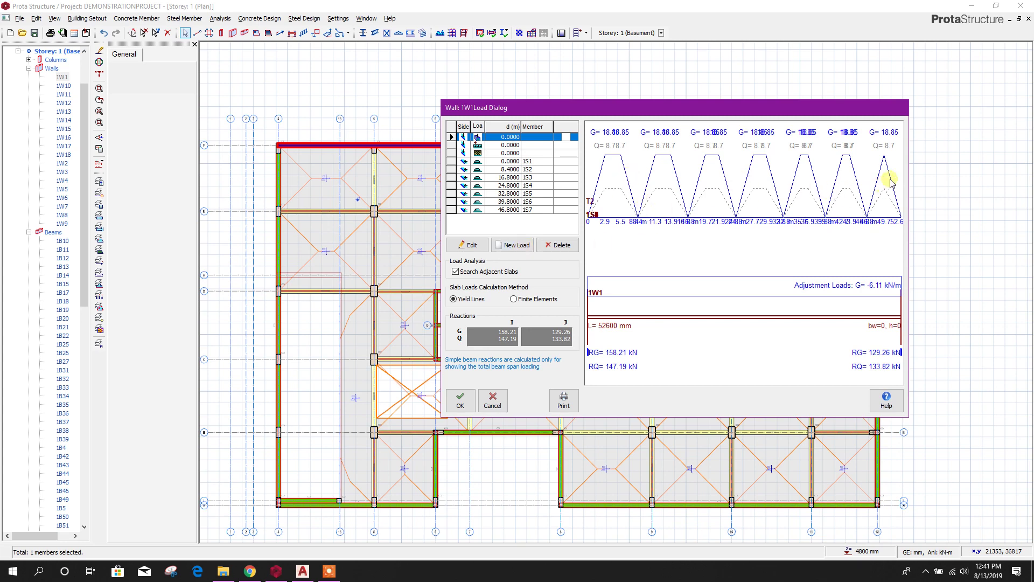
pyautogui.moveTo(610, 184)
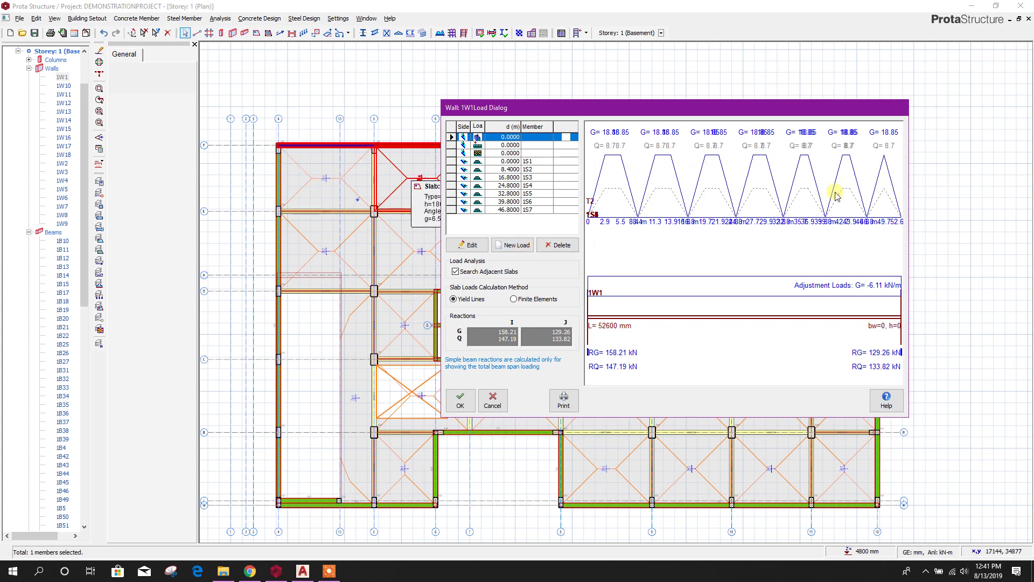
pyautogui.click(515, 245)
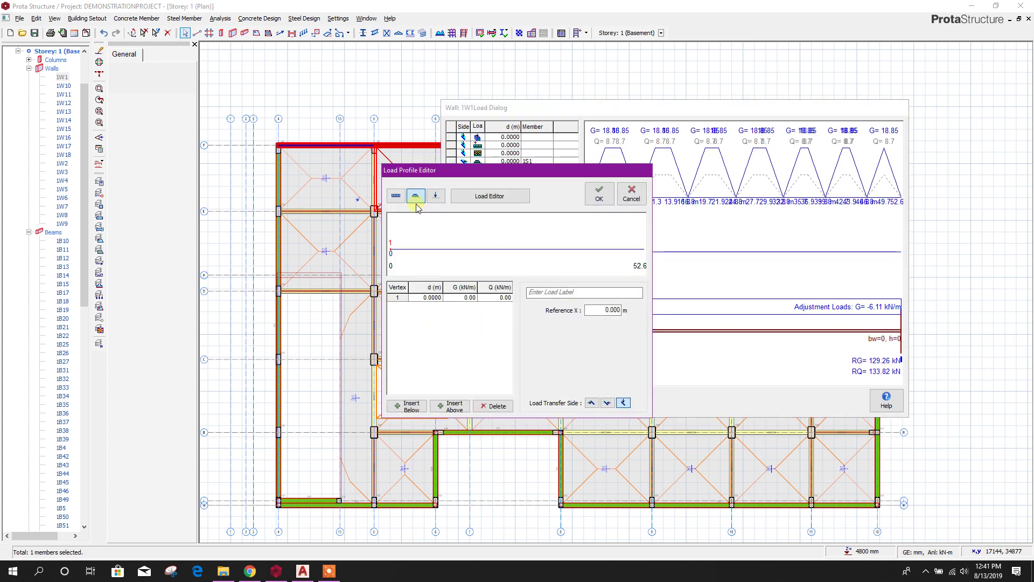
pyautogui.click(395, 197)
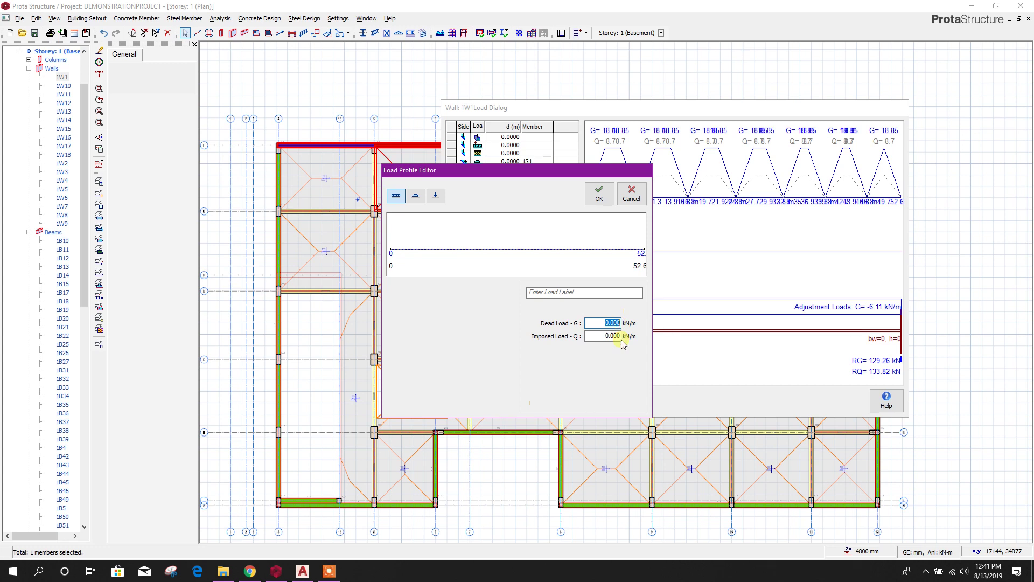
pyautogui.click(605, 294)
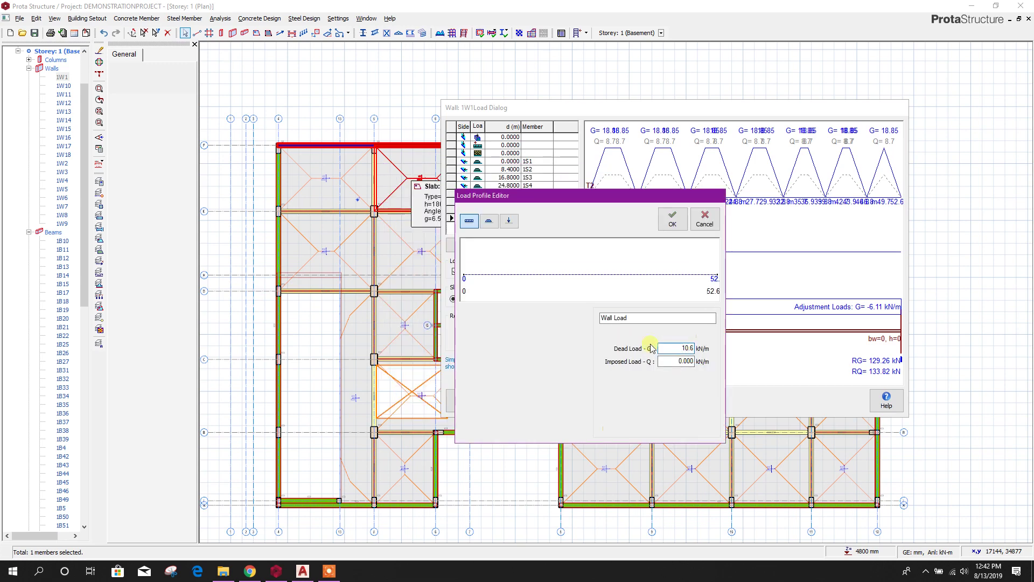
pyautogui.click(679, 229)
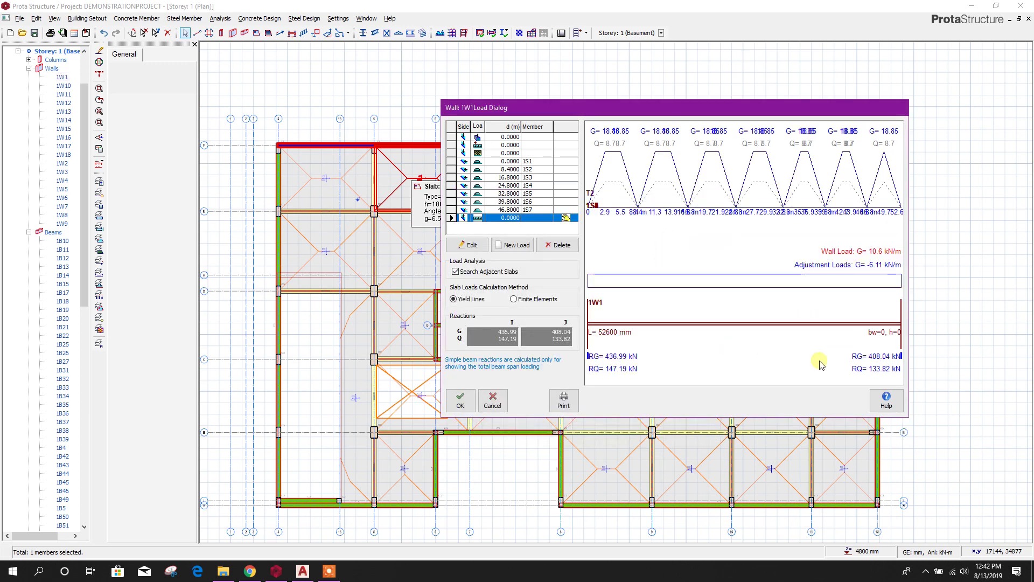
pyautogui.click(461, 400)
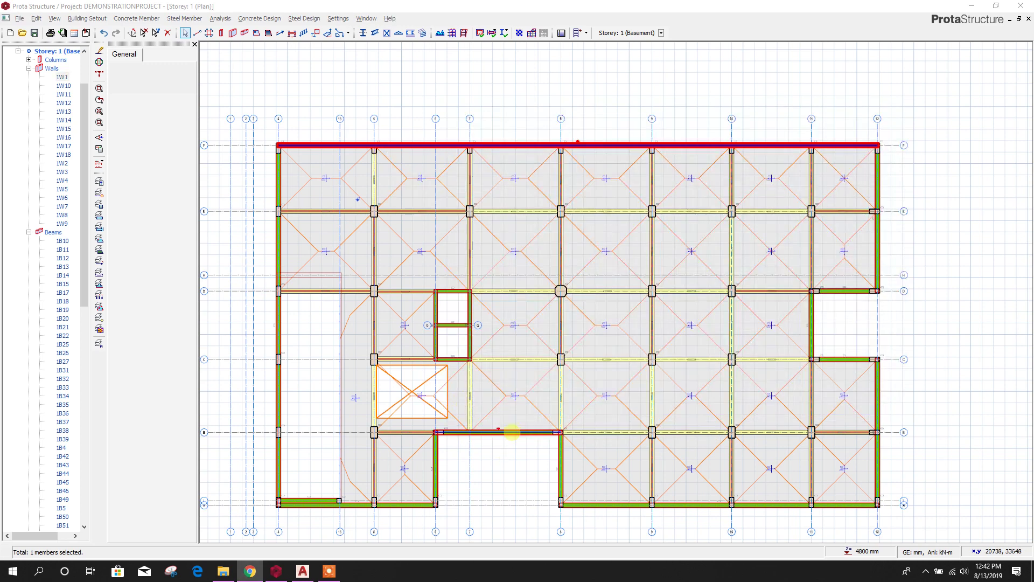
# - Give right-hand basement wall 1W2 a new uniform 10.6 kN/m dead load
pyautogui.click(503, 104)
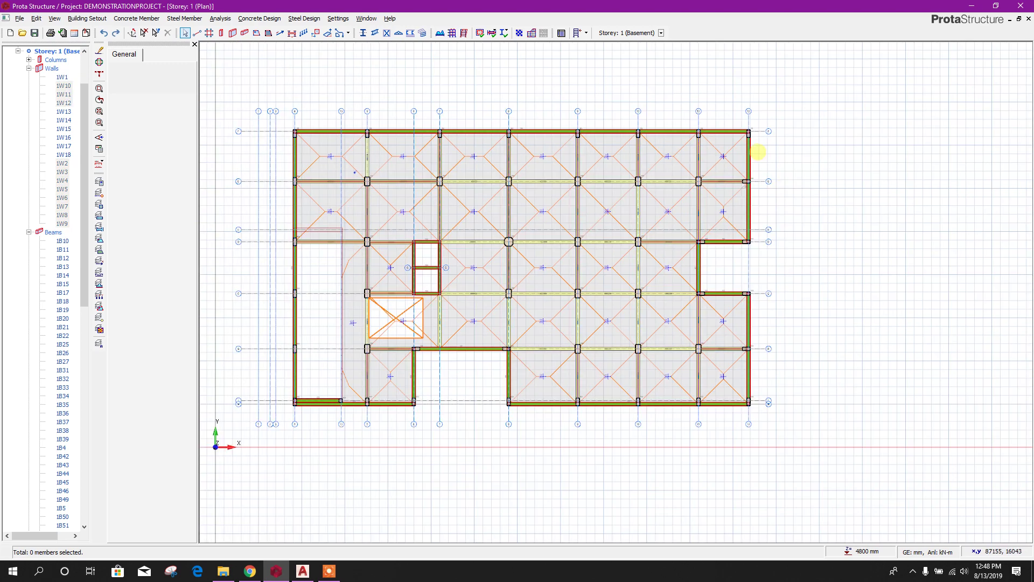
pyautogui.click(750, 152)
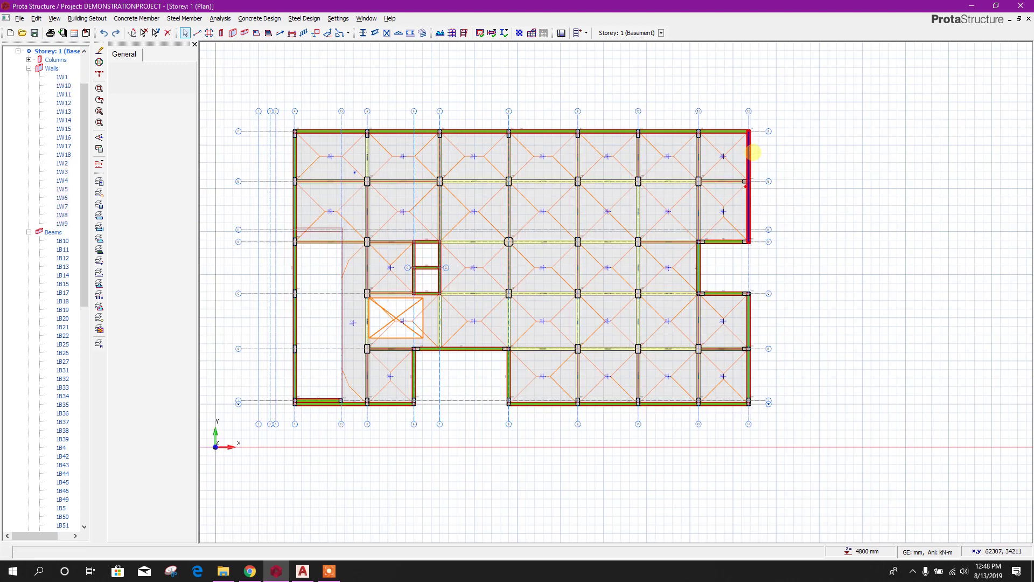
pyautogui.rightClick(749, 152)
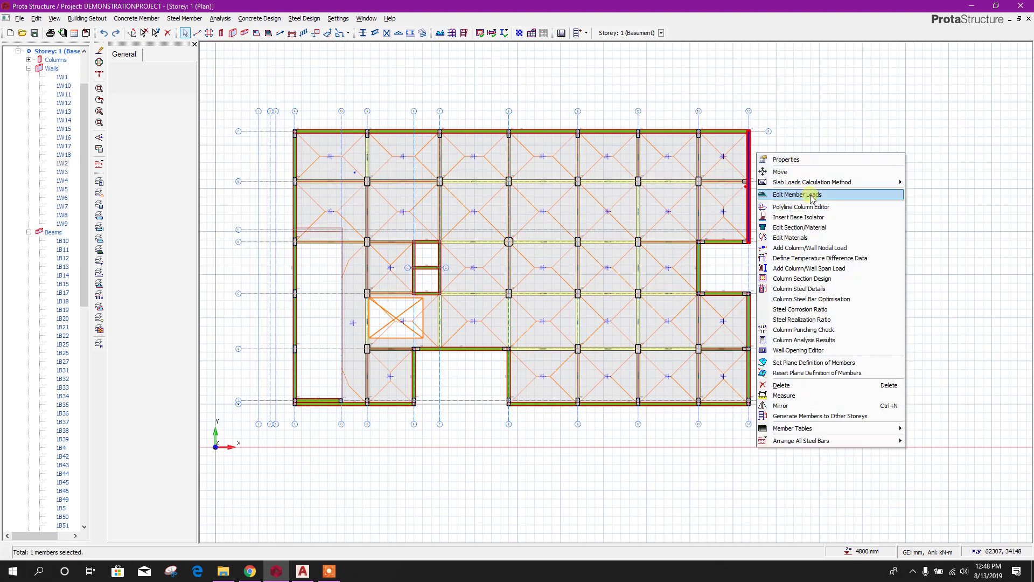
pyautogui.click(792, 195)
pyautogui.click(401, 269)
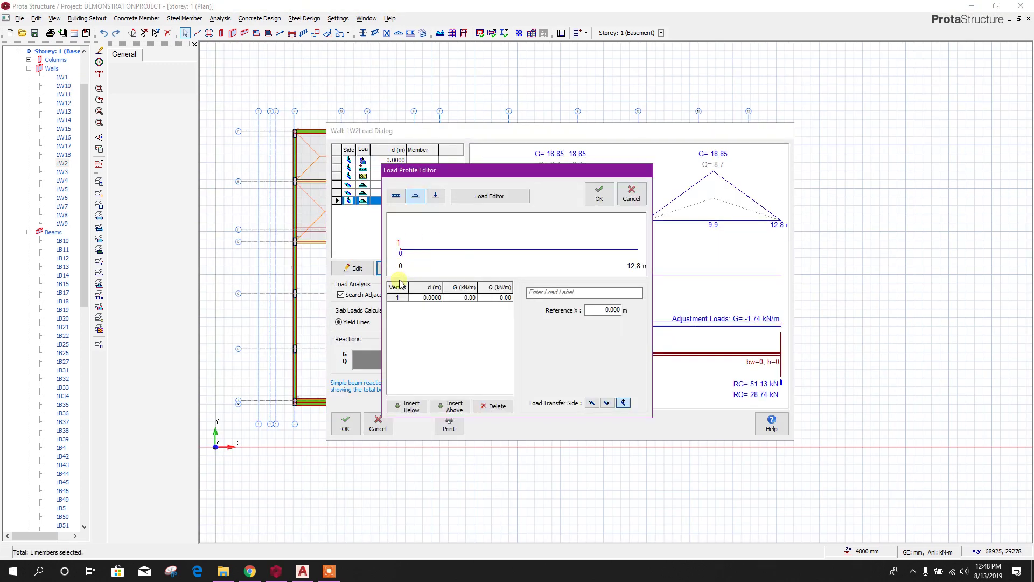
pyautogui.click(396, 195)
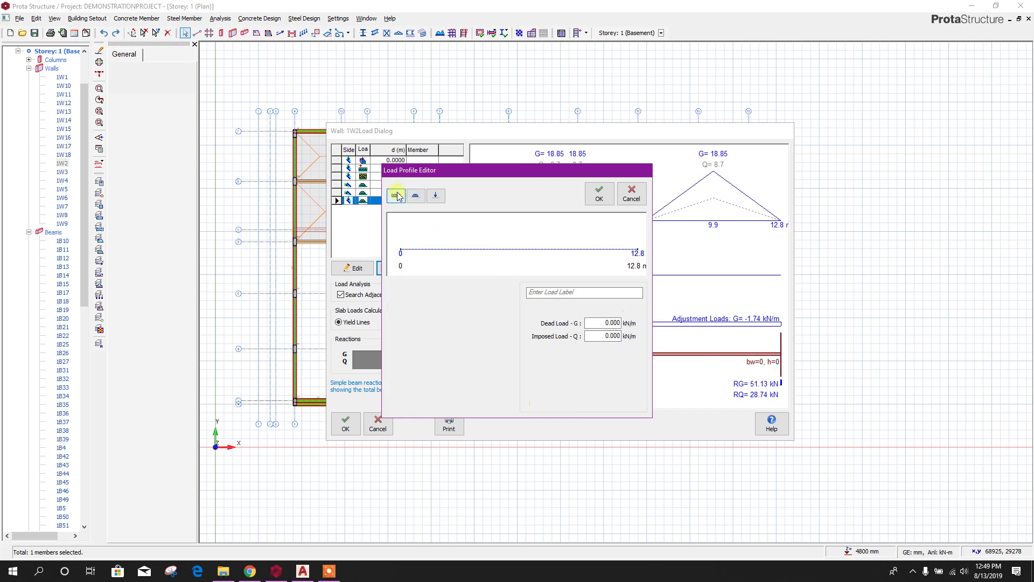
pyautogui.click(604, 323)
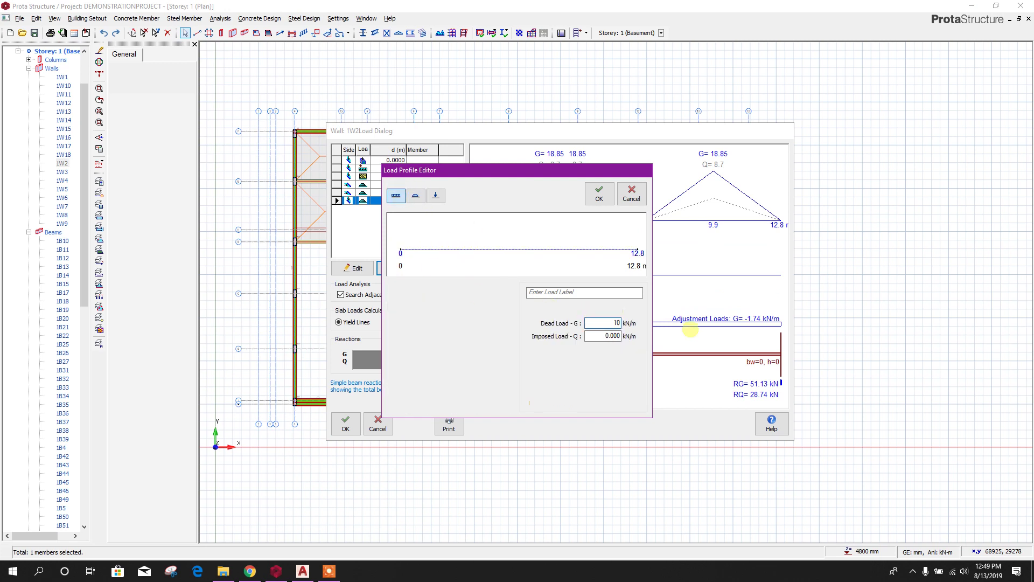
pyautogui.click(598, 193)
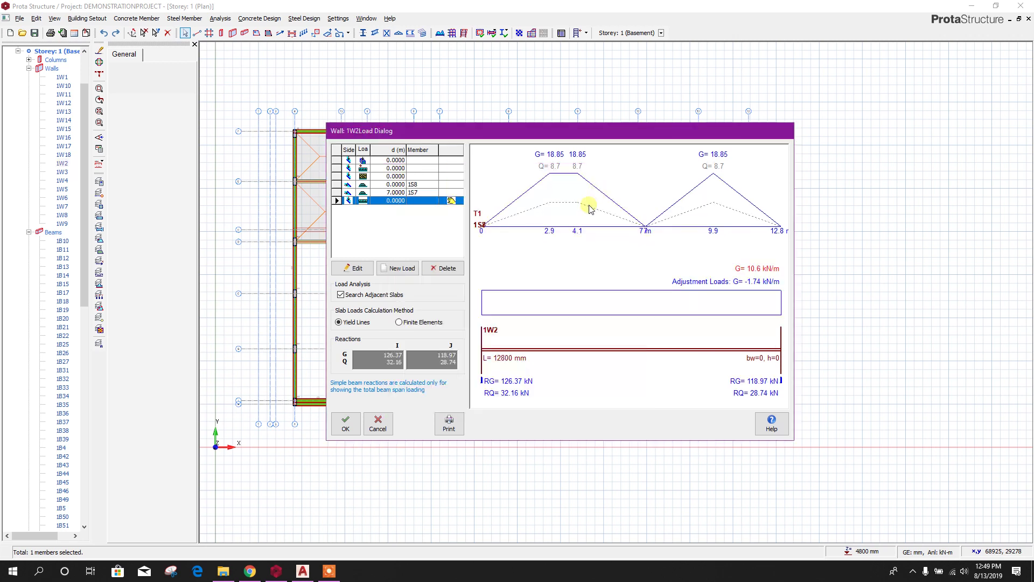
pyautogui.click(377, 423)
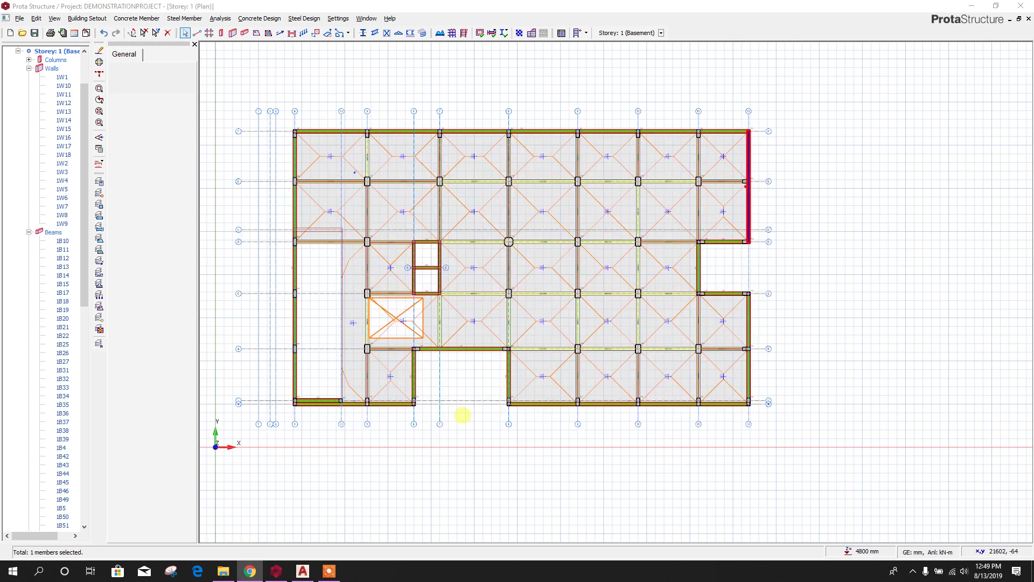
# - Add a uniform 10.6 kN/m dead load to wall 1W3, raising its end reactions to 55.54 kN
pyautogui.click(733, 243)
pyautogui.rightClick(736, 245)
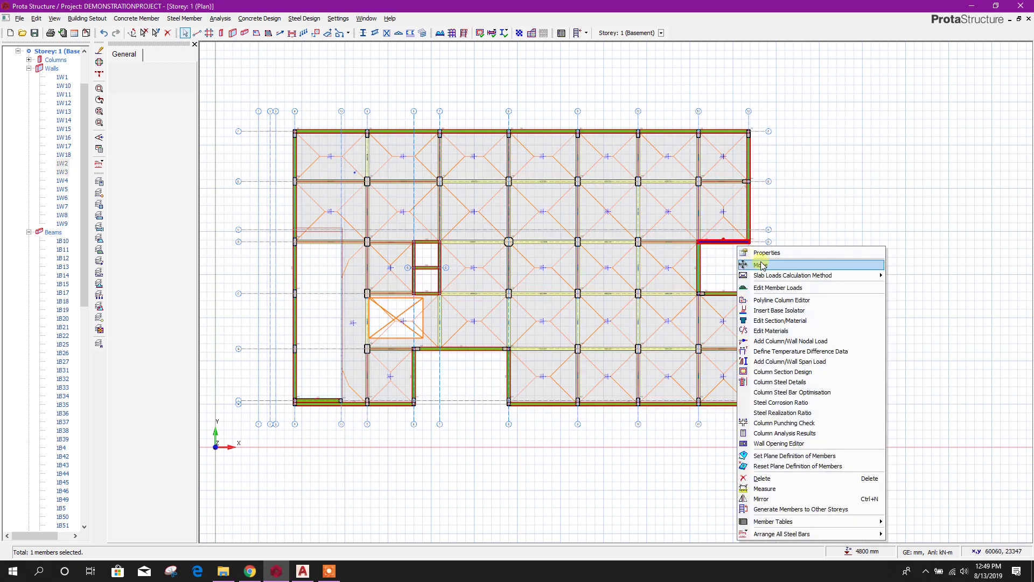
pyautogui.click(777, 288)
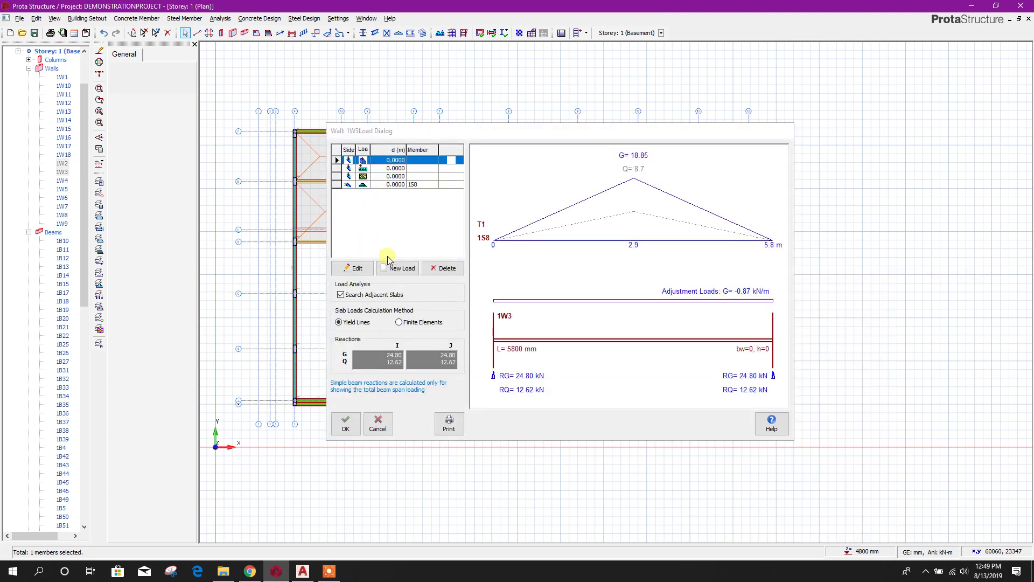
pyautogui.click(397, 267)
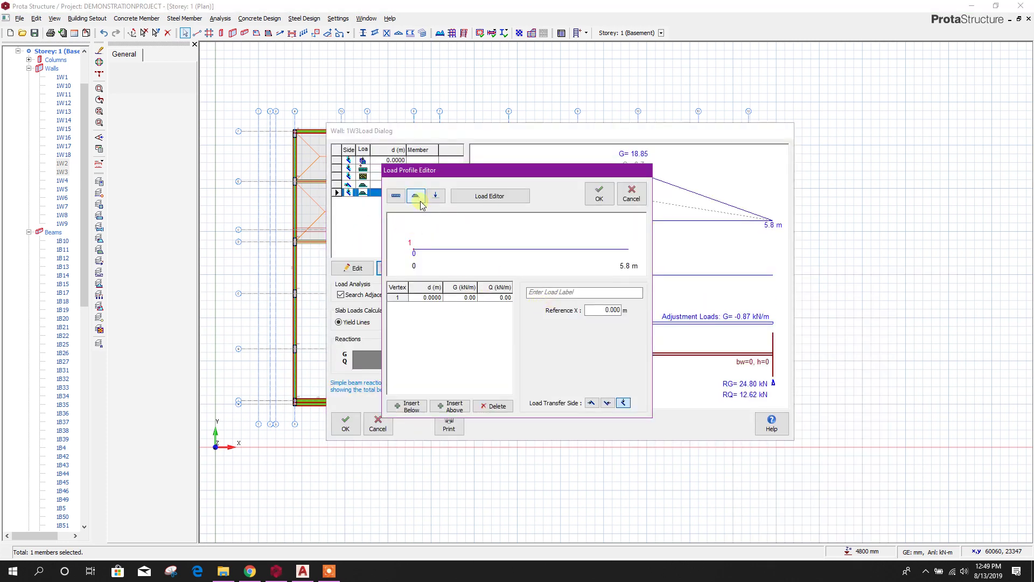
pyautogui.click(395, 195)
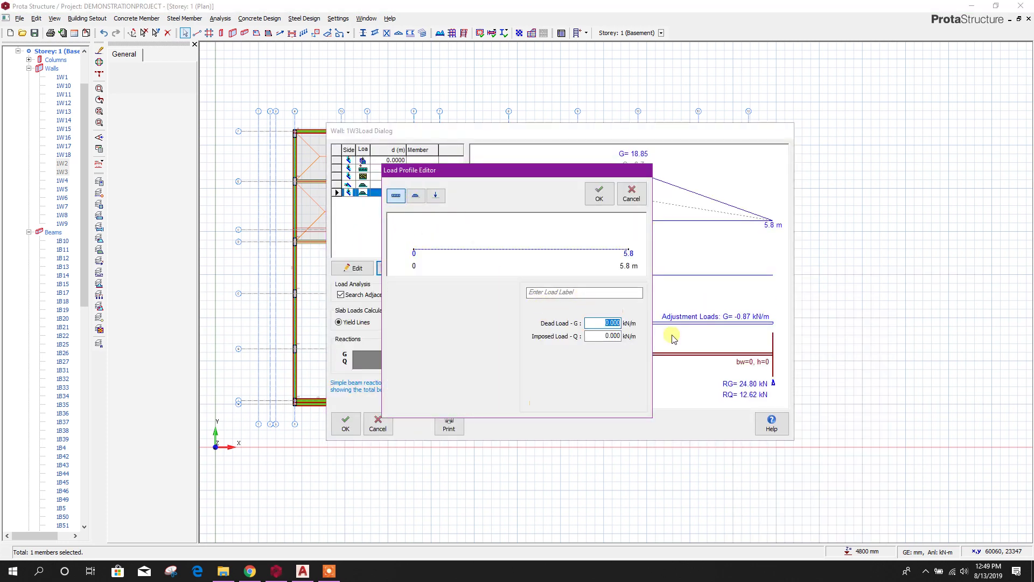
pyautogui.write('10.6')
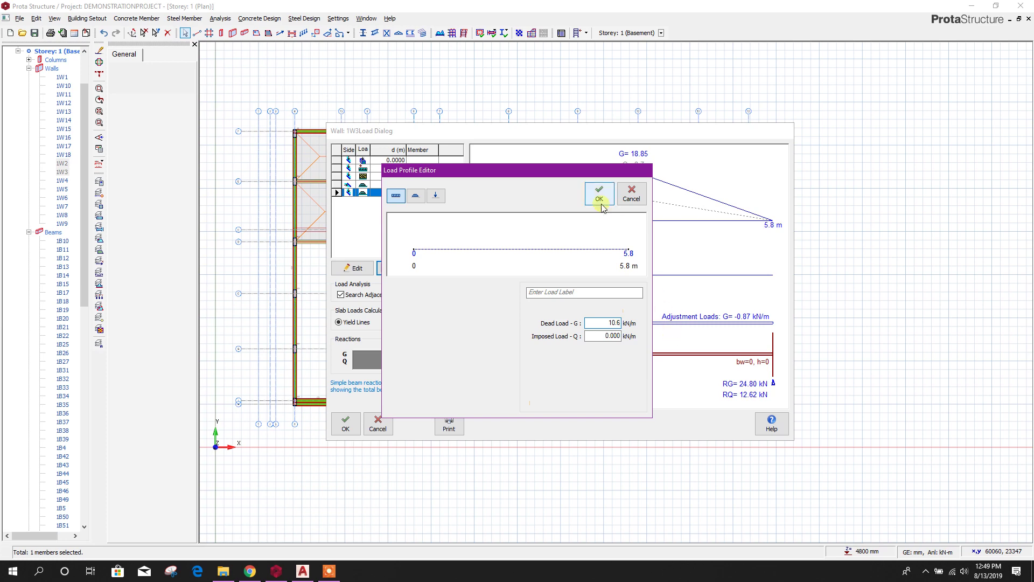
pyautogui.moveTo(554, 171); pyautogui.dragTo(711, 177)
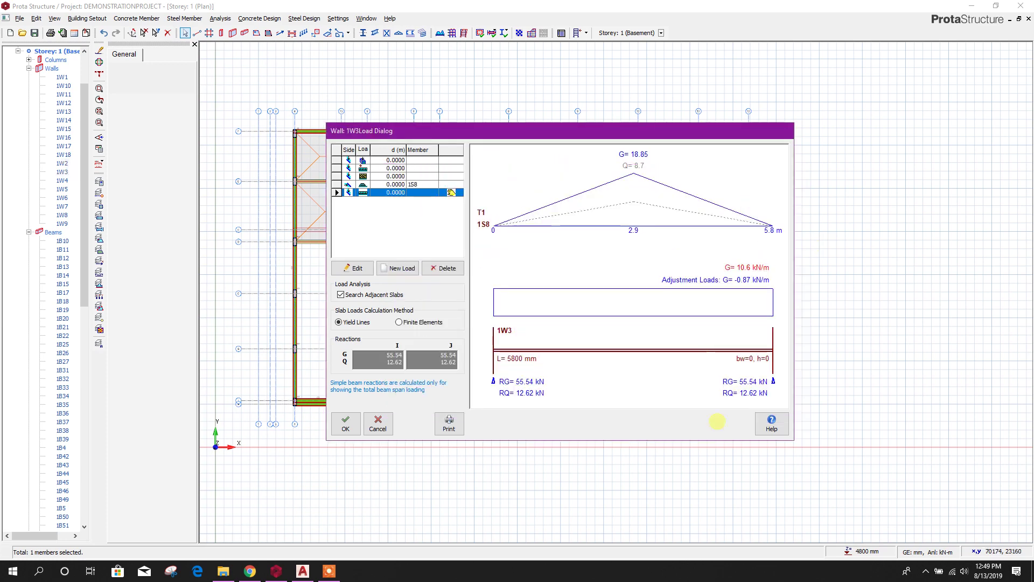
pyautogui.click(345, 423)
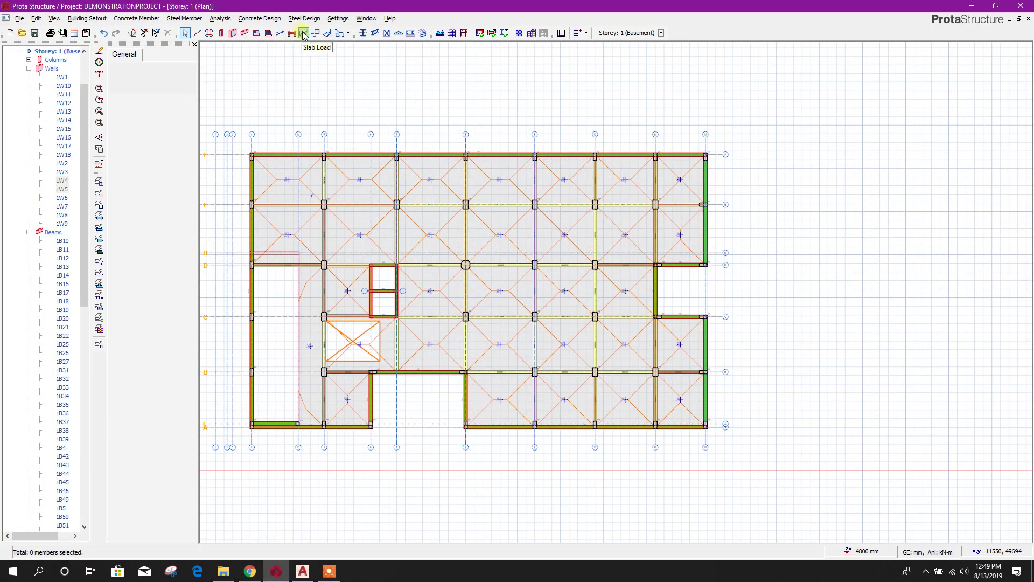
# - Set up a slab line load with start value w1 of 10.6 kN/m
pyautogui.click(303, 34)
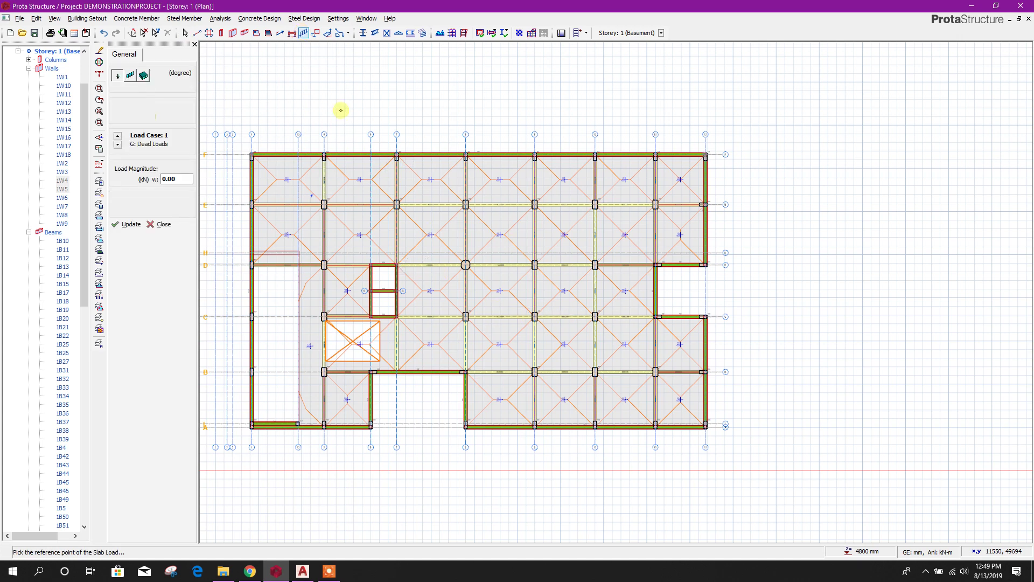
pyautogui.moveTo(468, 302); pyautogui.dragTo(536, 284, button='middle')
pyautogui.click(130, 76)
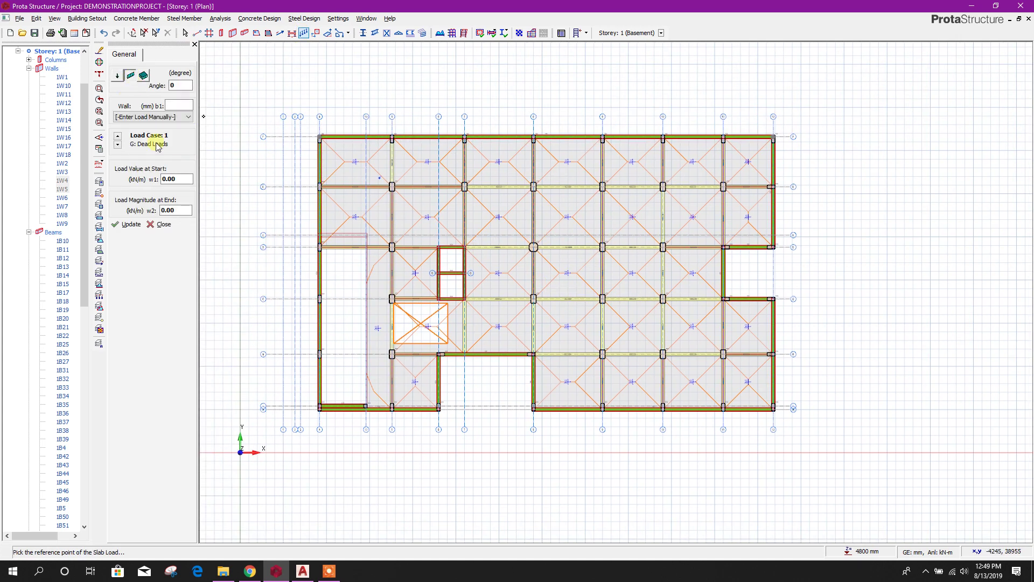
pyautogui.click(175, 179)
pyautogui.doubleClick(175, 180)
pyautogui.write('10.')
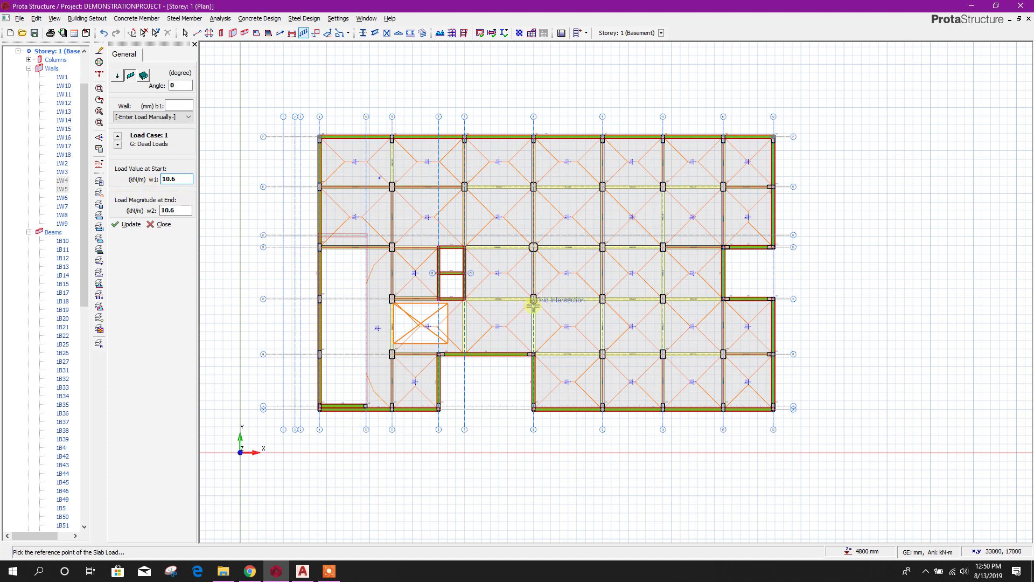
pyautogui.scroll(3, 533, 307)
pyautogui.scroll(2, 517, 291)
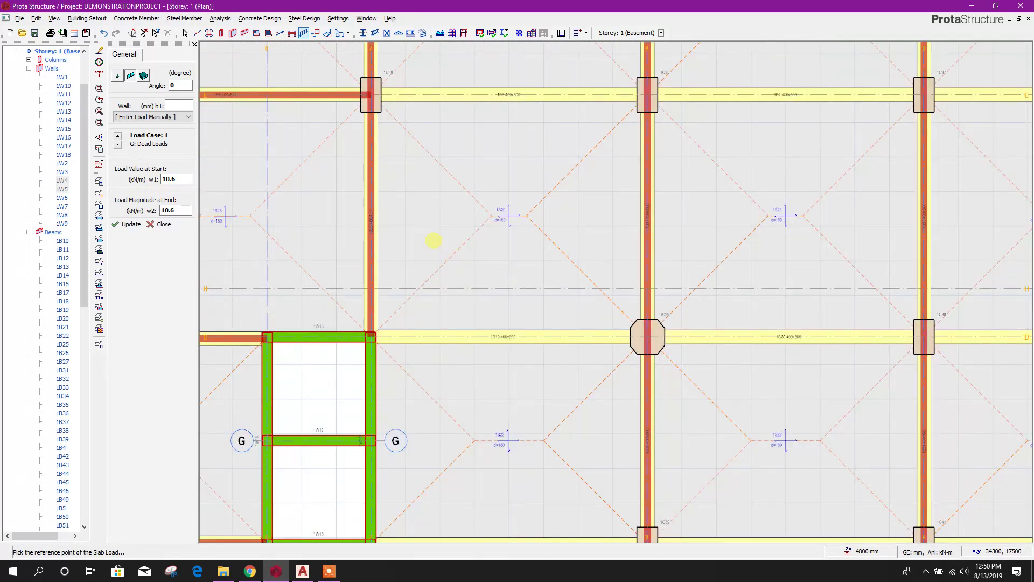
# - Place the line load horizontally at angle 0 from the grid intersection near the octagonal column
pyautogui.click(405, 192)
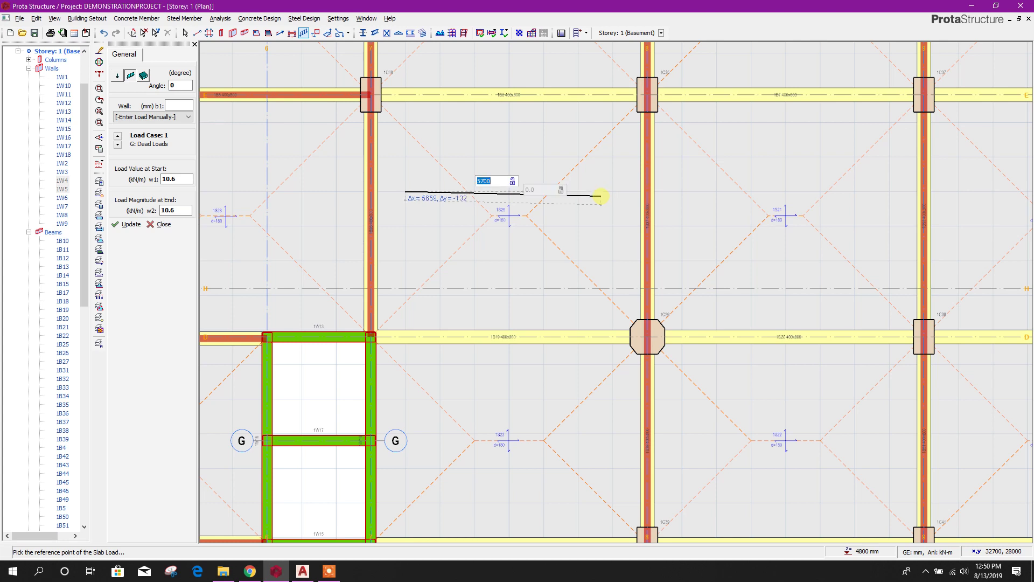
pyautogui.write('2')
pyautogui.write('580')
pyautogui.press('Tab')
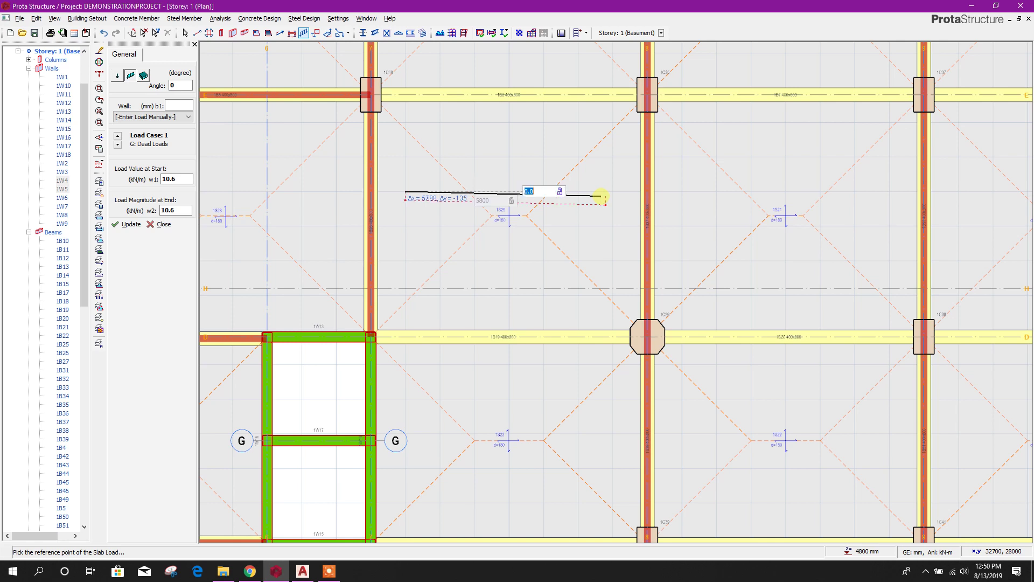
pyautogui.write('0')
pyautogui.press('Return')
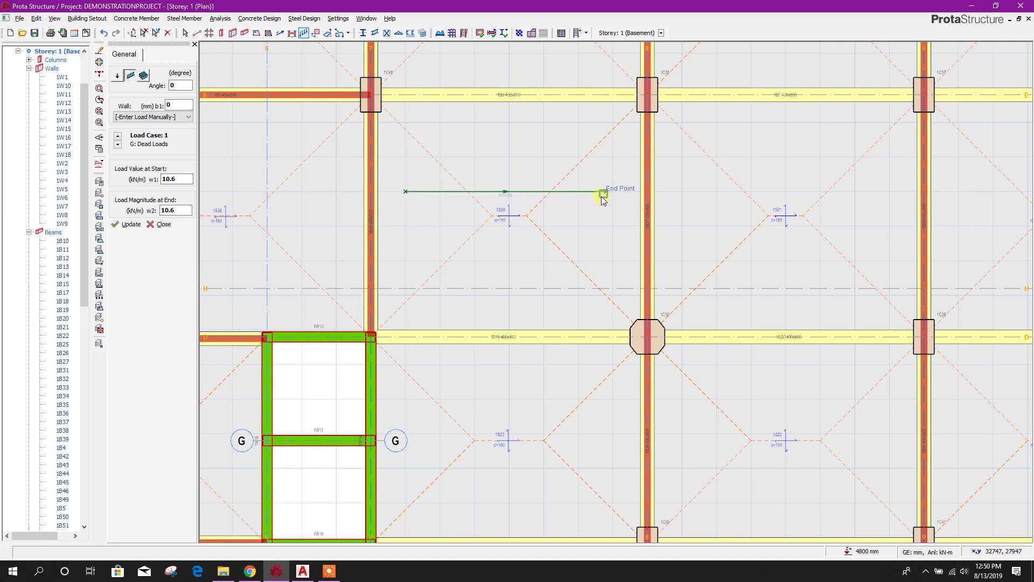
pyautogui.scroll(-3, 545, 267)
pyautogui.scroll(2, 501, 247)
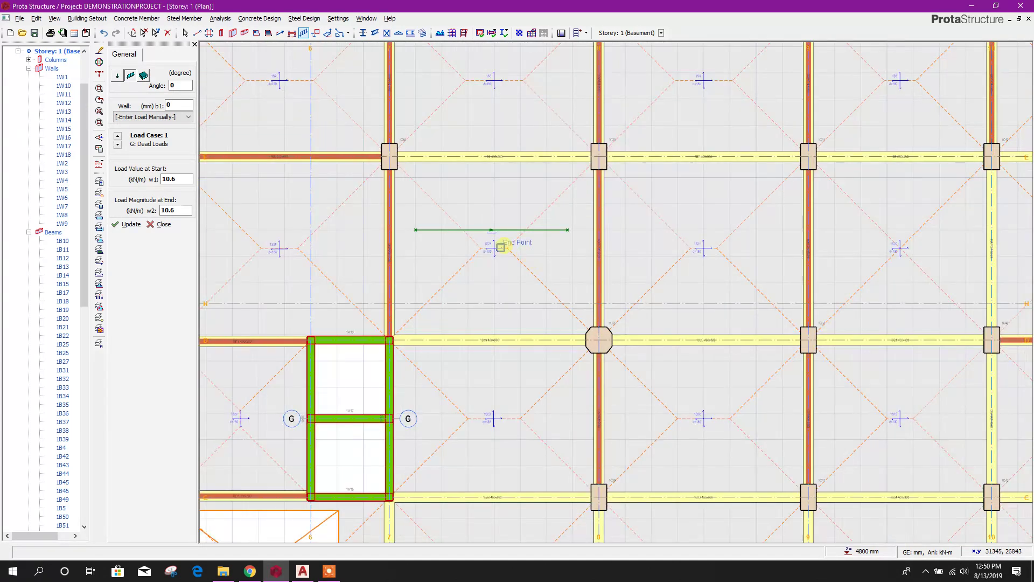
pyautogui.scroll(3, 61, 85)
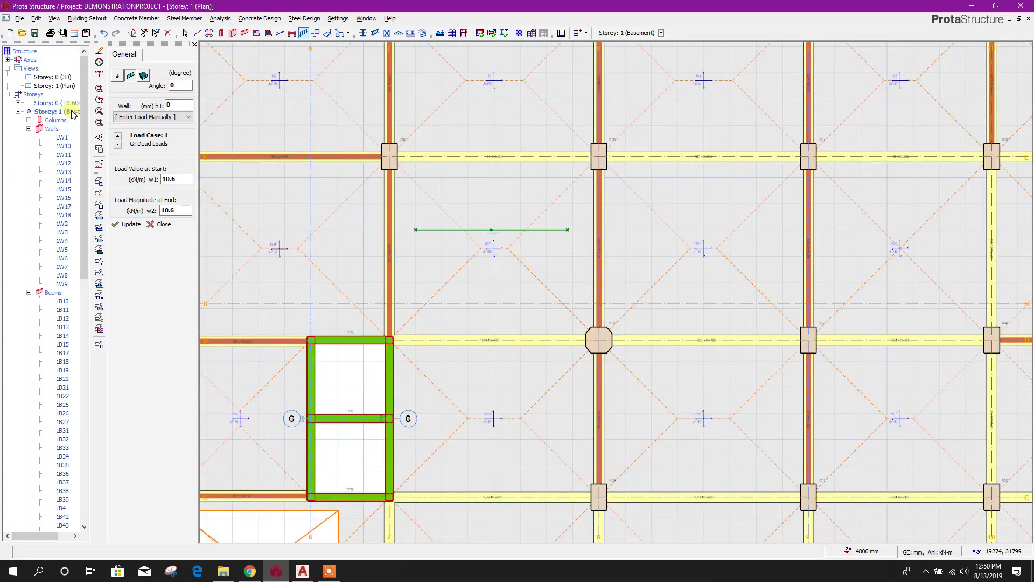
# - Switch to the Storey 0 3D view and zoom to inspect the slab line load arrows
pyautogui.doubleClick(54, 77)
pyautogui.scroll(5, 390, 220)
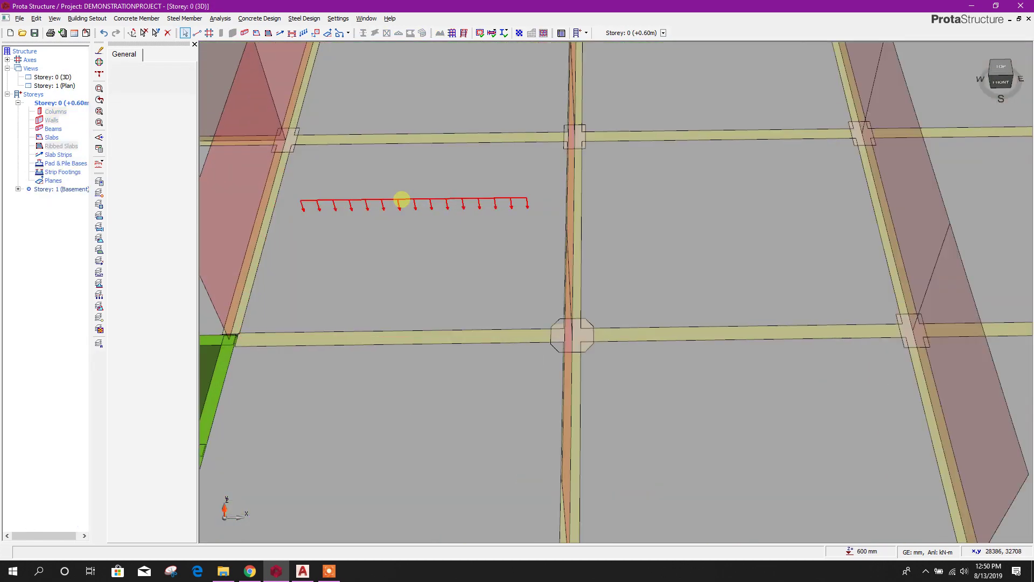
pyautogui.scroll(-3, 577, 233)
pyautogui.scroll(1, 485, 233)
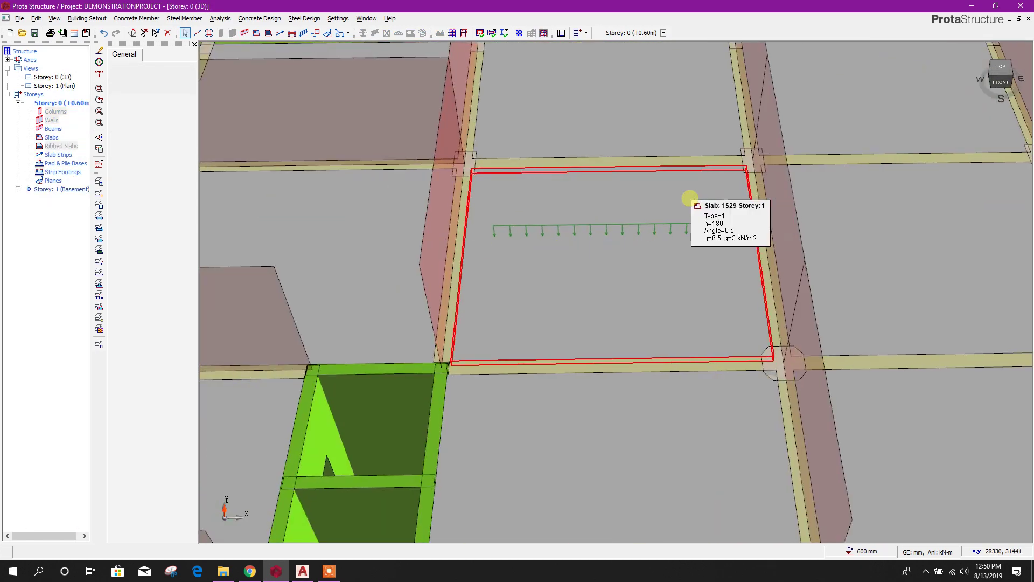
pyautogui.scroll(-3, 598, 267)
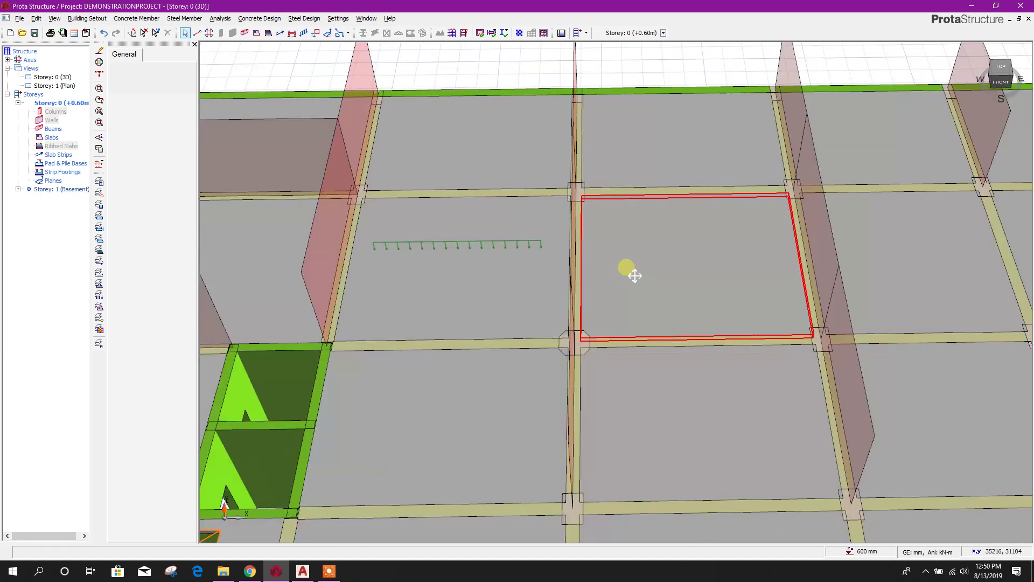
pyautogui.scroll(-5, 634, 276)
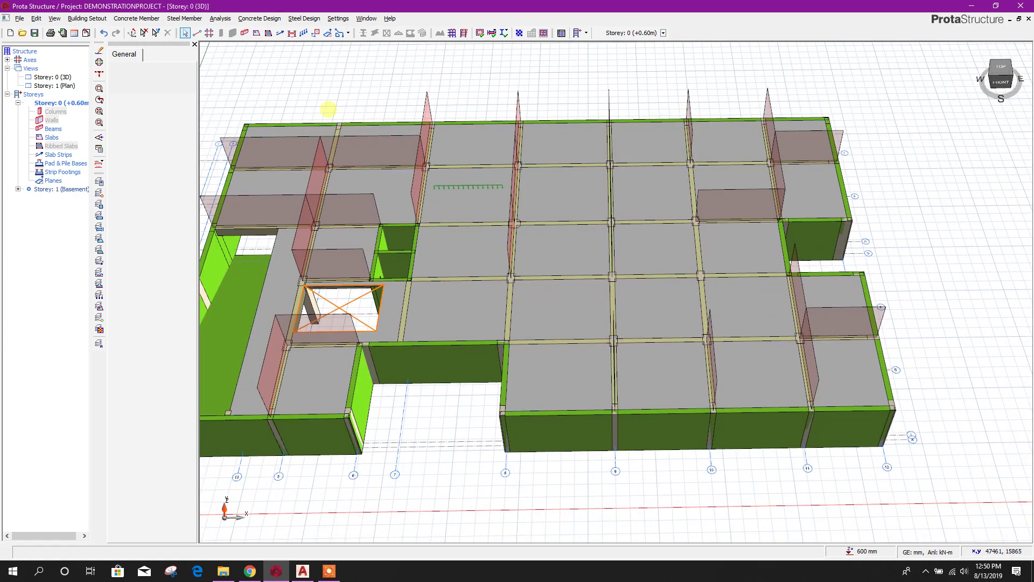
# - Return to the Storey 1 basement plan and zoom and pan to review the new line load
pyautogui.doubleClick(54, 86)
pyautogui.scroll(-3, 592, 276)
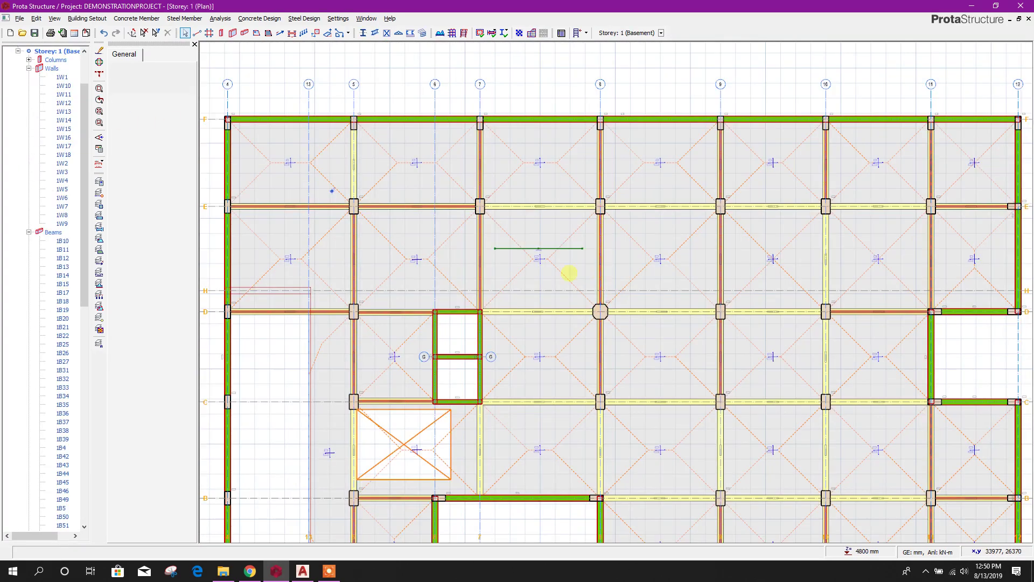
pyautogui.scroll(-3, 592, 276)
pyautogui.scroll(3, 634, 230)
pyautogui.moveTo(653, 233); pyautogui.dragTo(757, 264, button='middle')
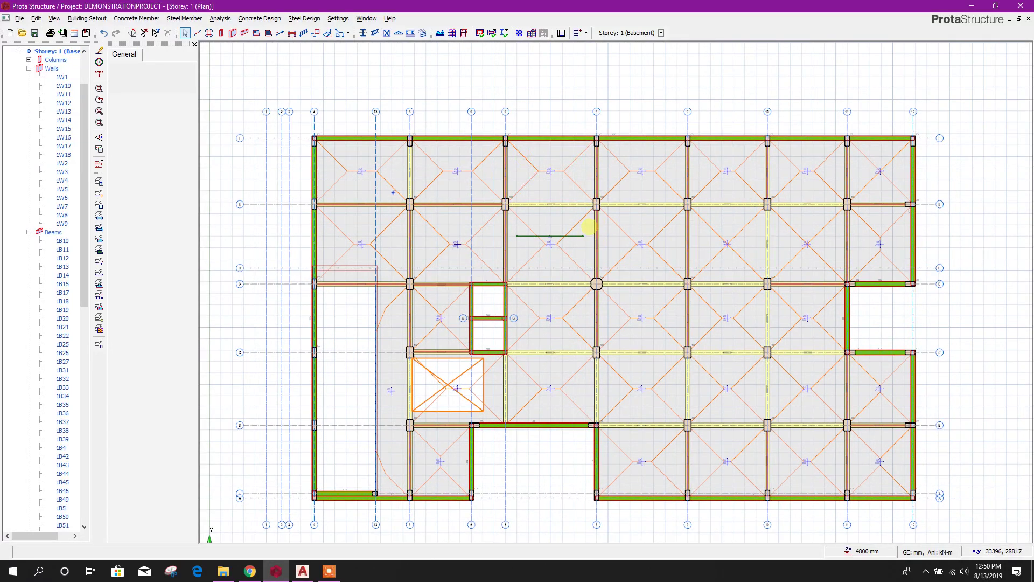
pyautogui.scroll(3, 477, 399)
pyautogui.scroll(-3, 482, 387)
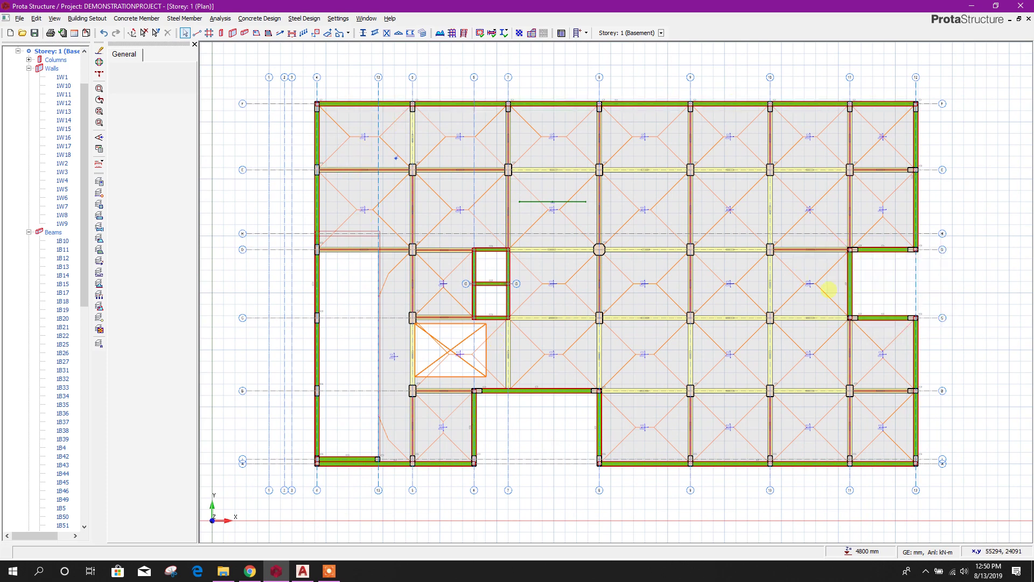
pyautogui.scroll(3, 535, 196)
pyautogui.scroll(-3, 537, 205)
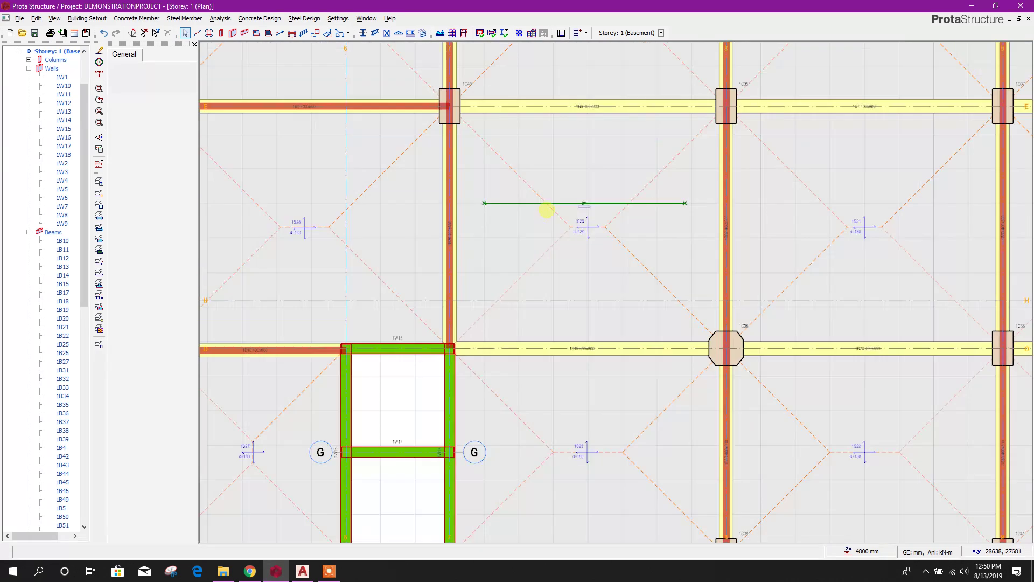
pyautogui.scroll(-2, 421, 134)
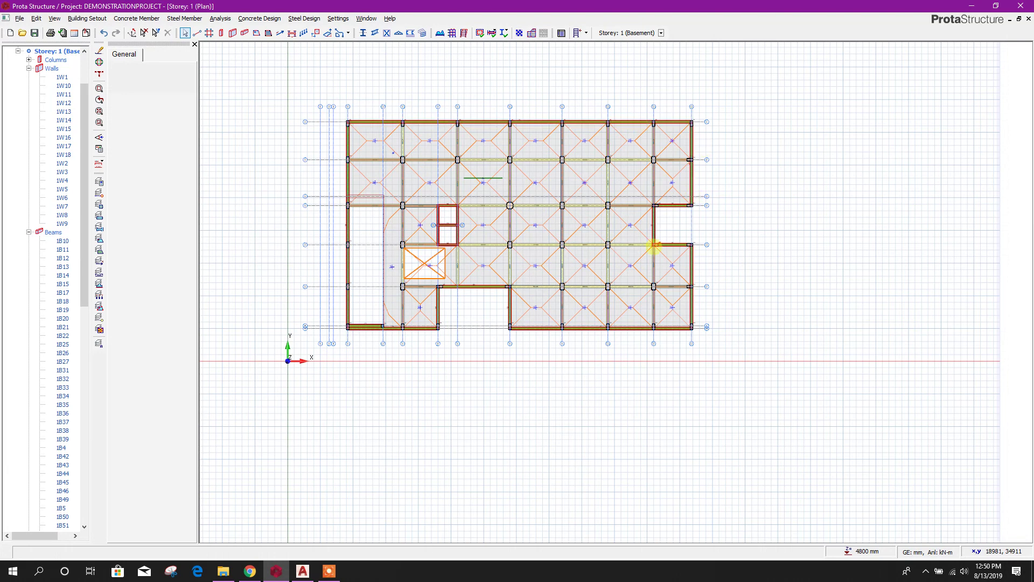
pyautogui.scroll(3, 549, 293)
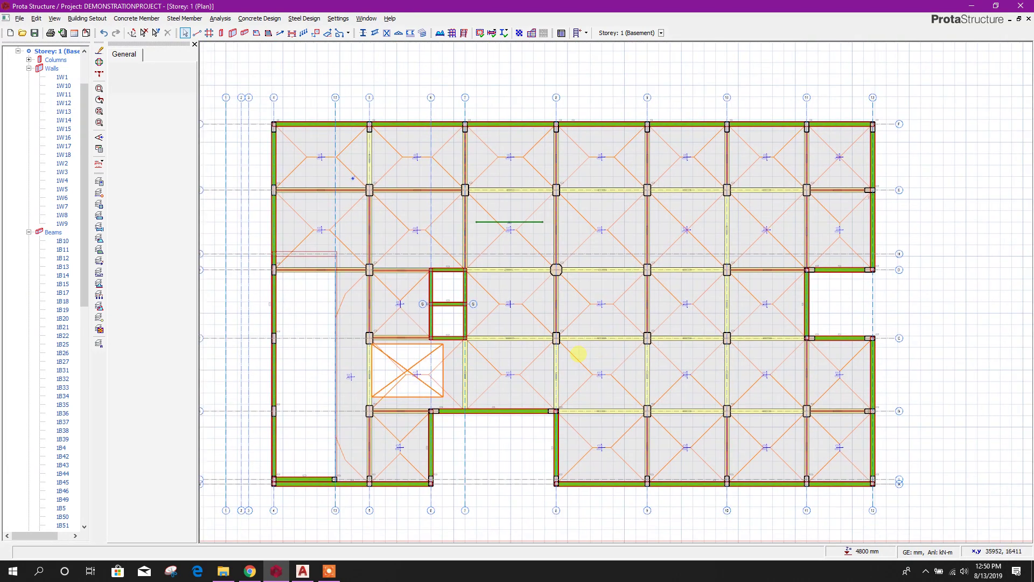